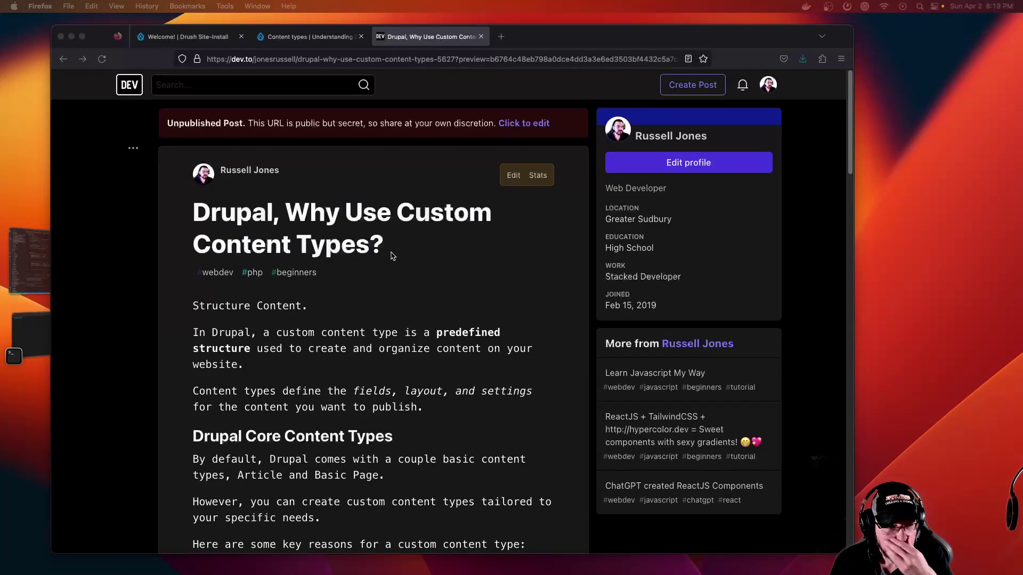
In Drupal, go through Structure to the Content types list showing Article and Basic page
triple_click(421, 218)
click(421, 216)
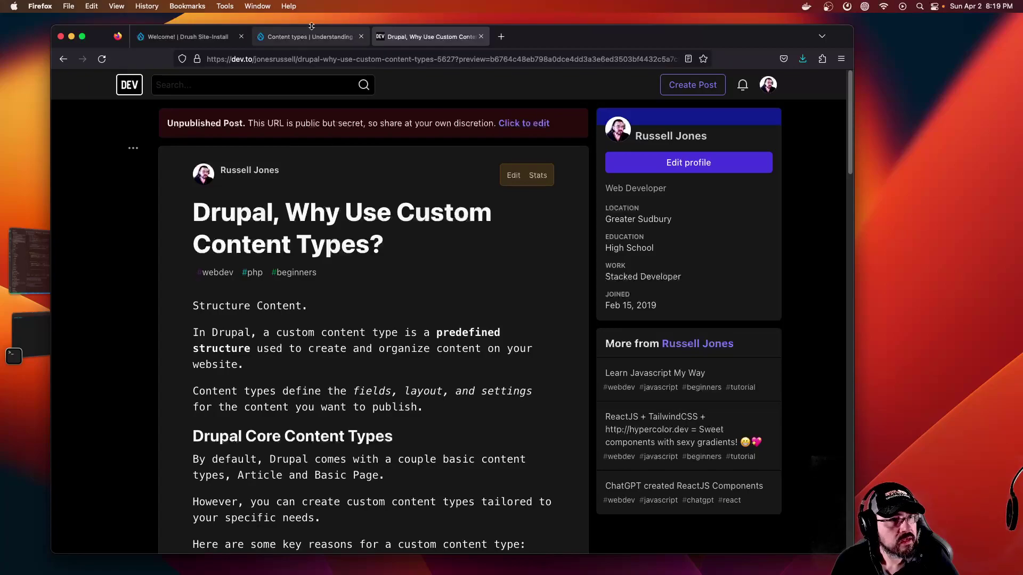
click(131, 38)
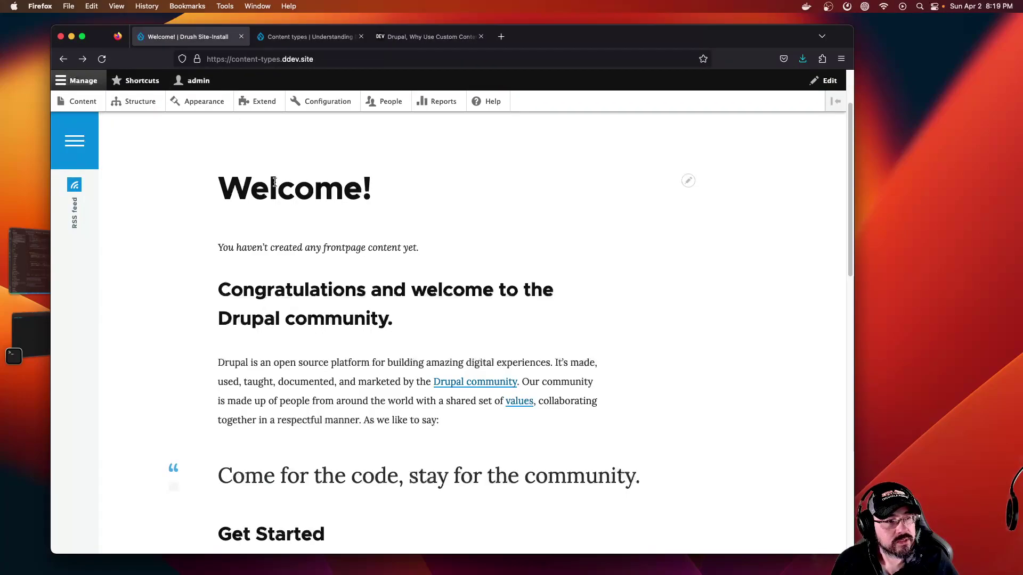
drag(224, 185, 422, 360)
click(153, 144)
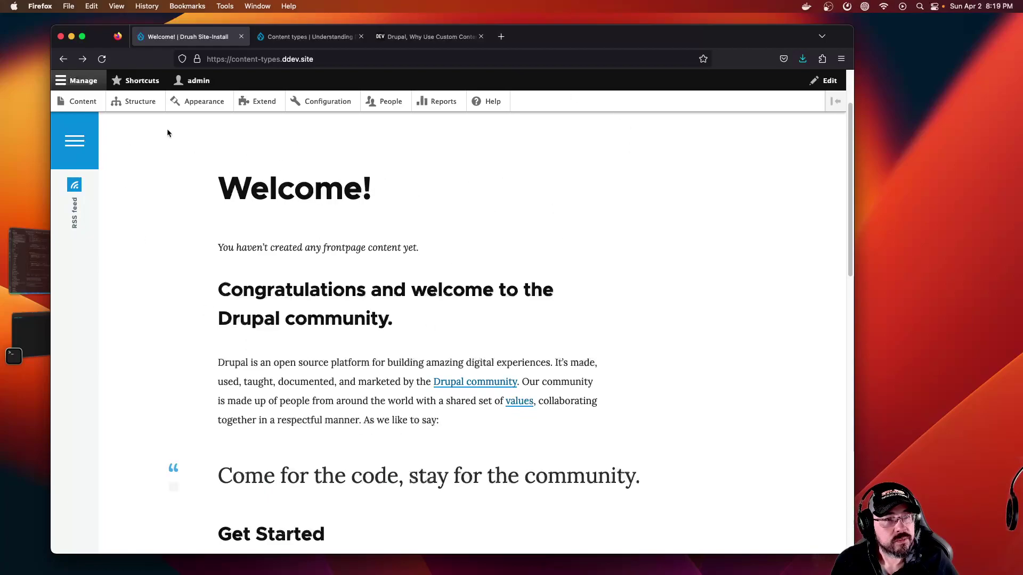
click(138, 110)
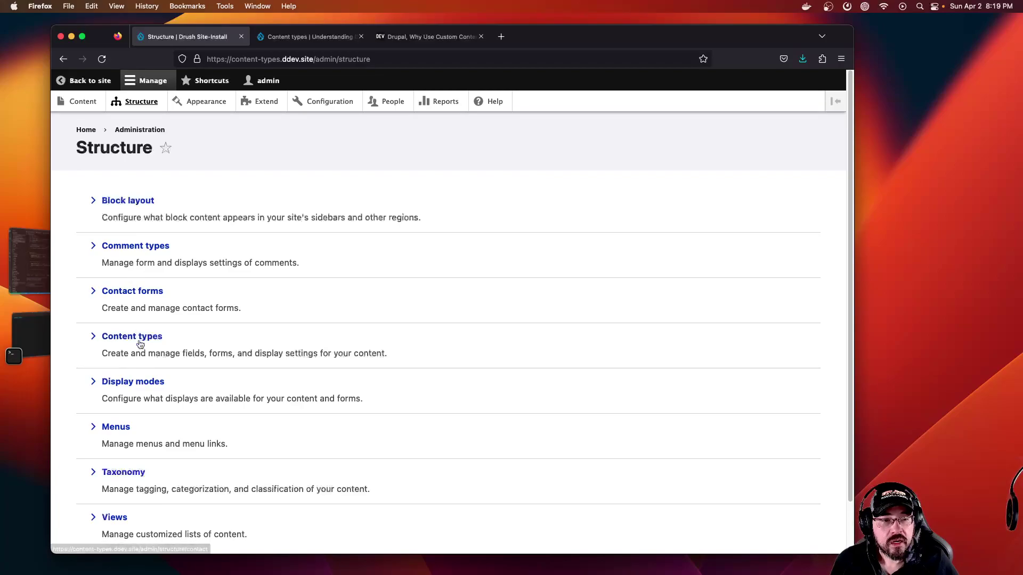
click(131, 337)
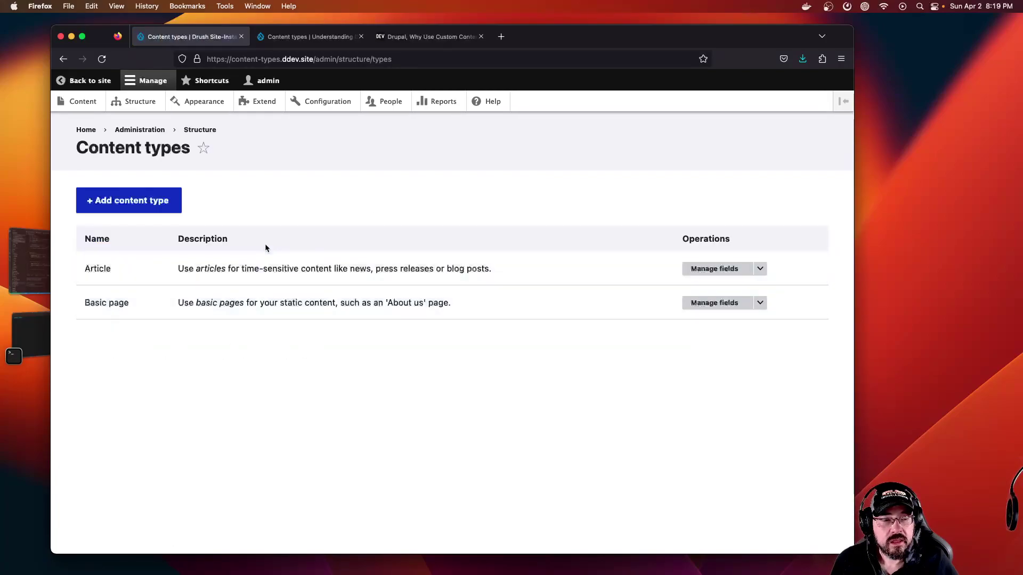
double_click(98, 269)
click(126, 307)
click(310, 36)
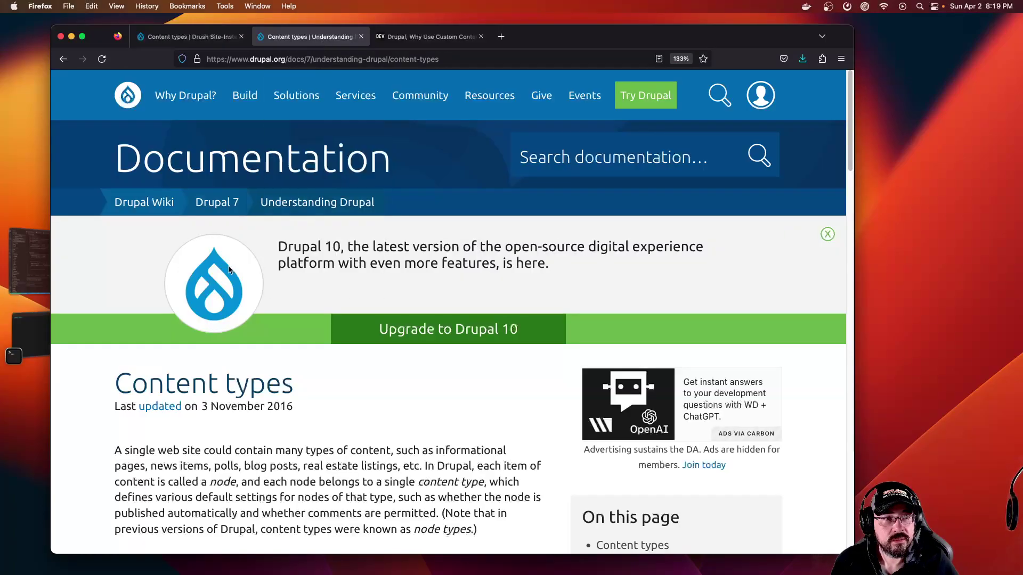
click(306, 60)
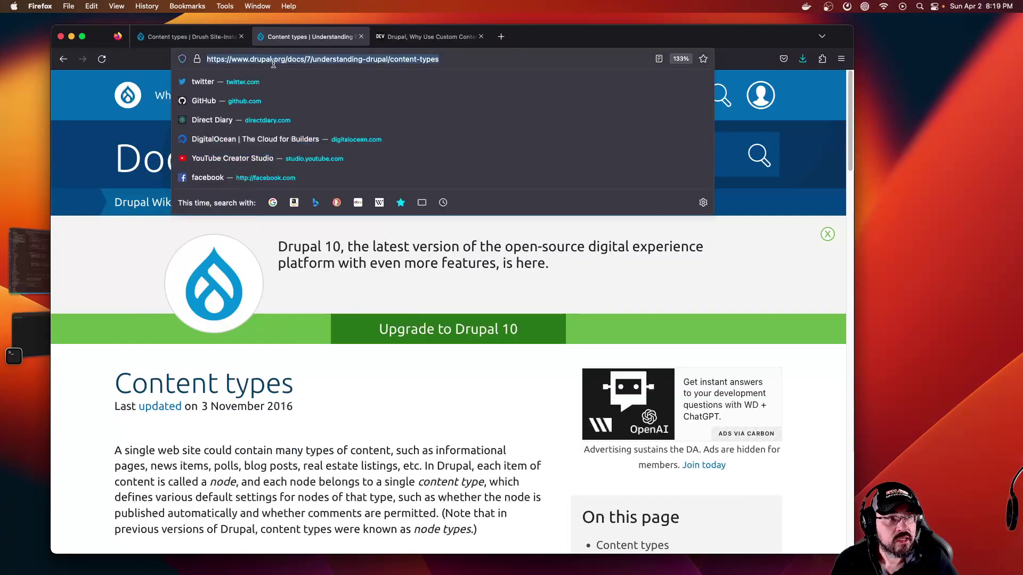
click(305, 60)
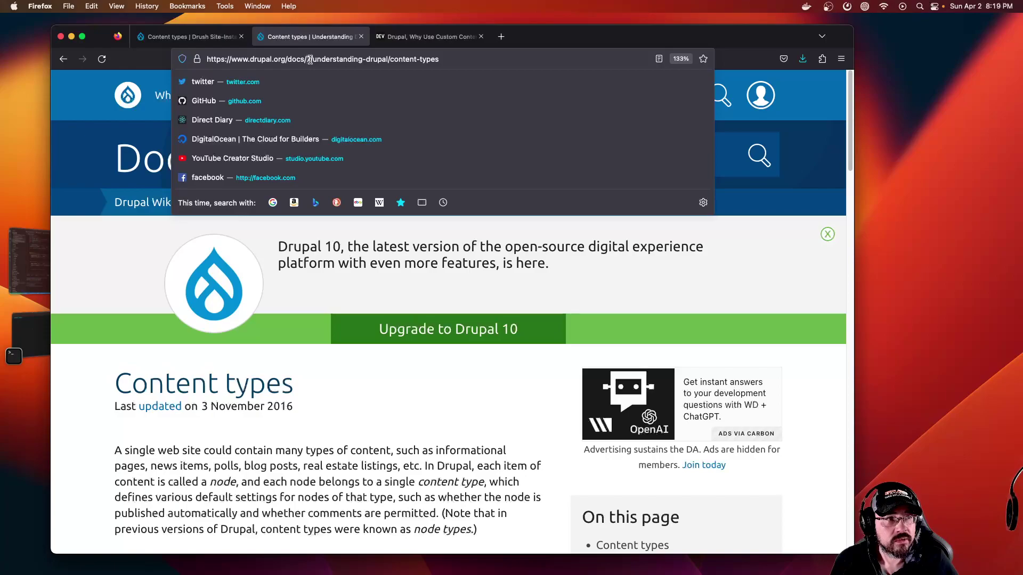
click(291, 406)
drag(273, 405, 202, 406)
scroll(317, 339, down, 2)
scroll(314, 320, down, 9)
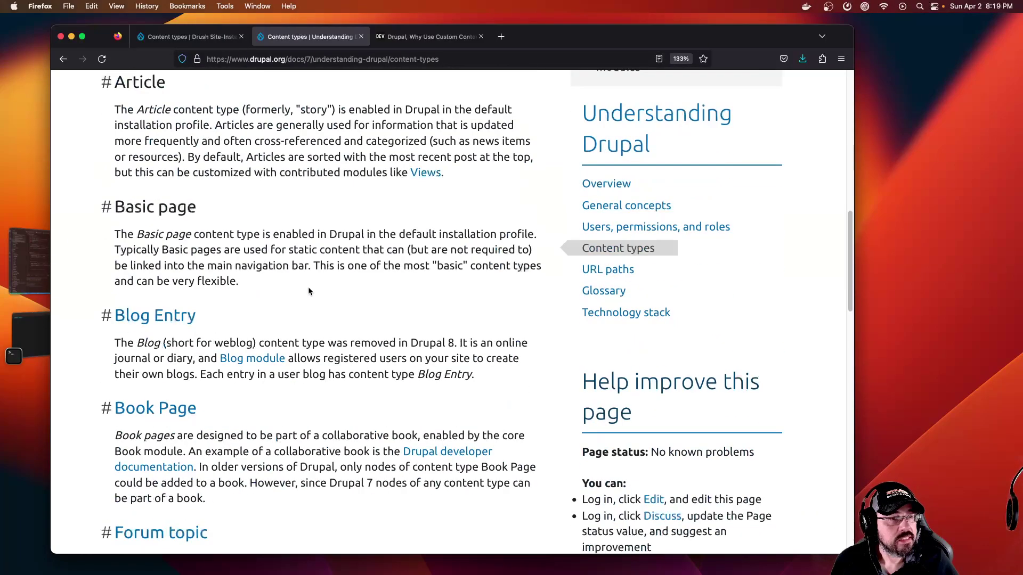
double_click(137, 81)
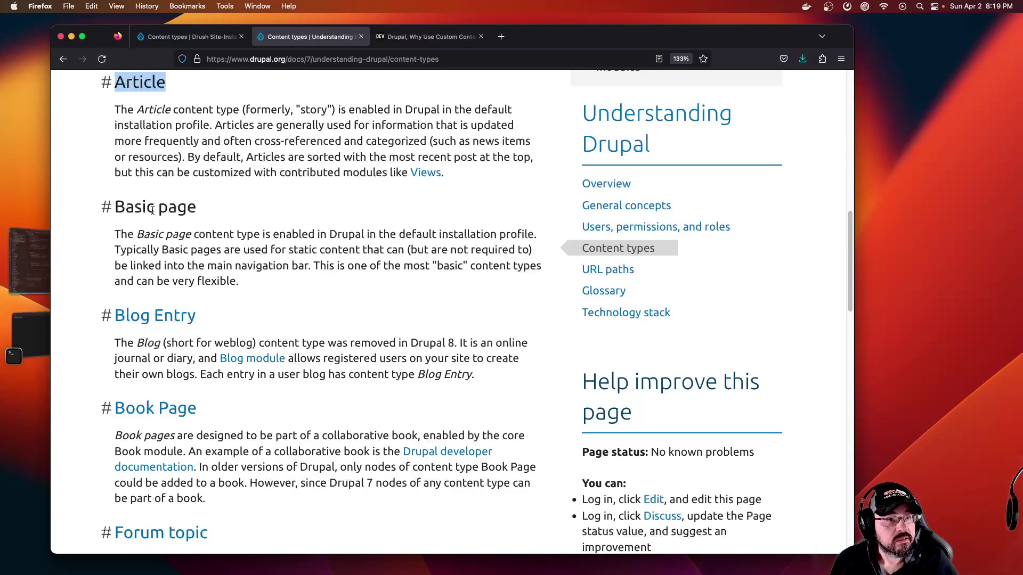
double_click(134, 205)
click(134, 205)
scroll(136, 192, up, 2)
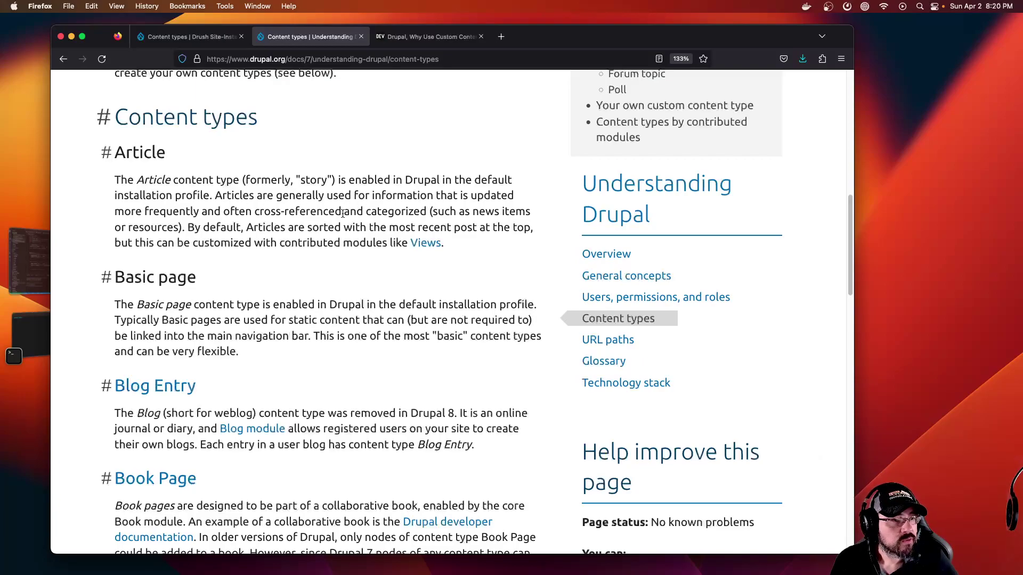
Review the Article type's fields, including Comments, Image and Tags
key(ctrl+shift+Tab)
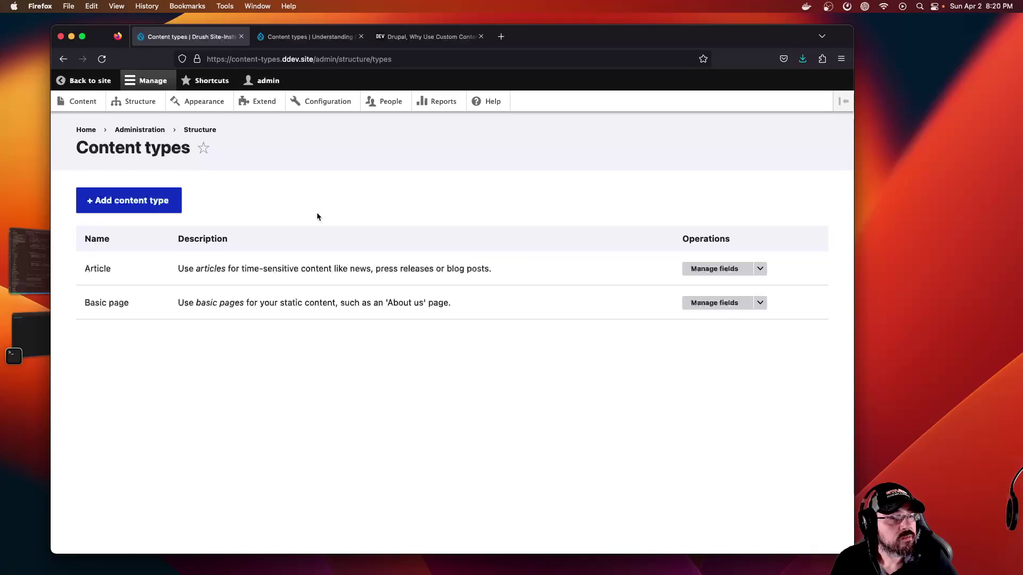
click(743, 269)
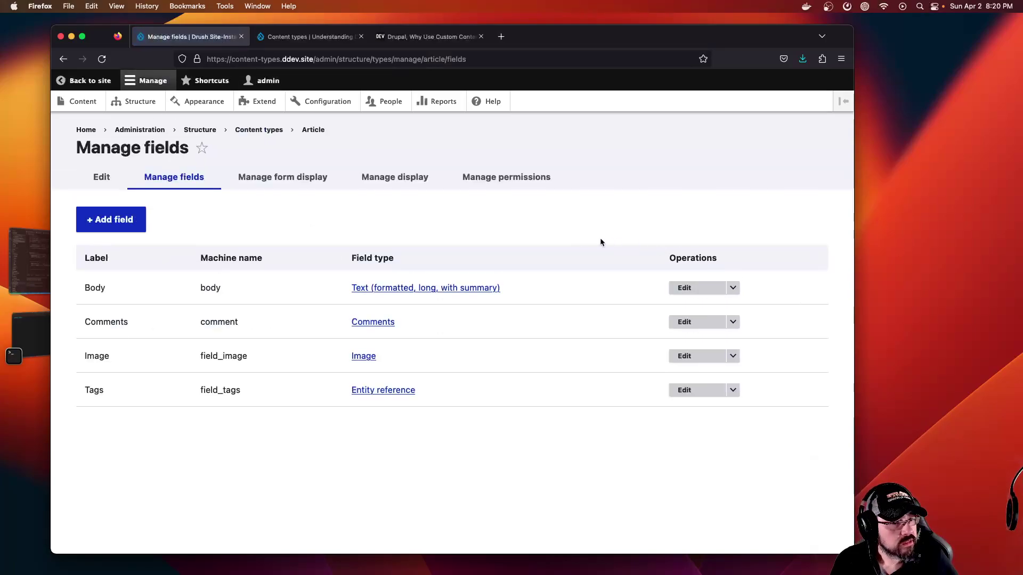
drag(98, 289, 73, 292)
drag(74, 359, 128, 360)
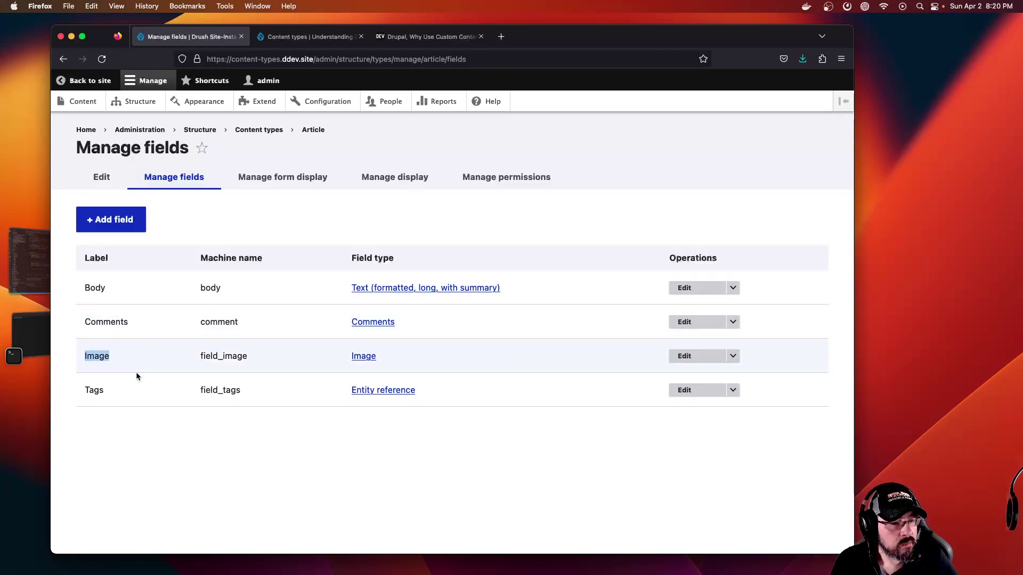
drag(74, 391, 110, 392)
click(252, 228)
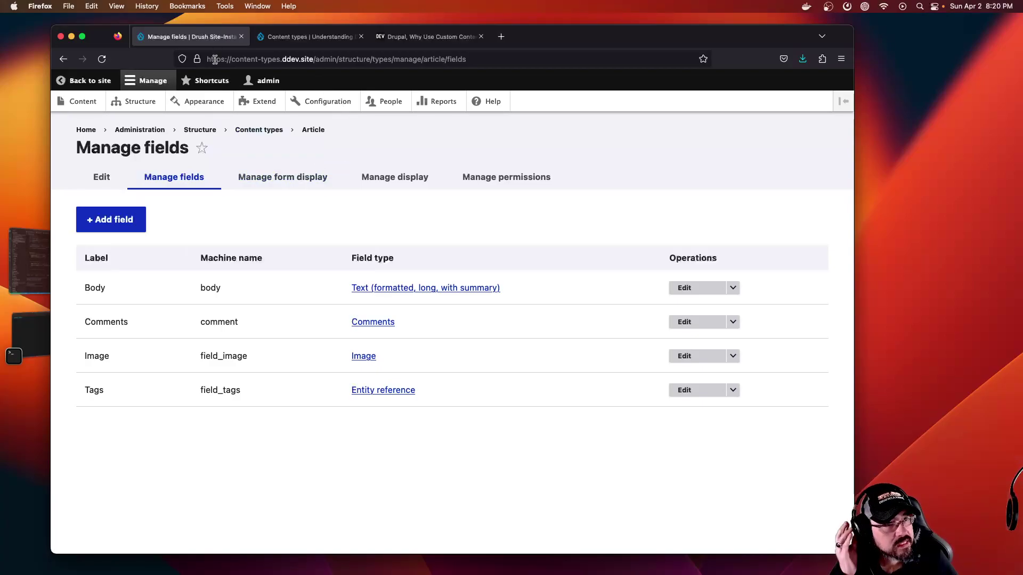
click(263, 41)
click(191, 36)
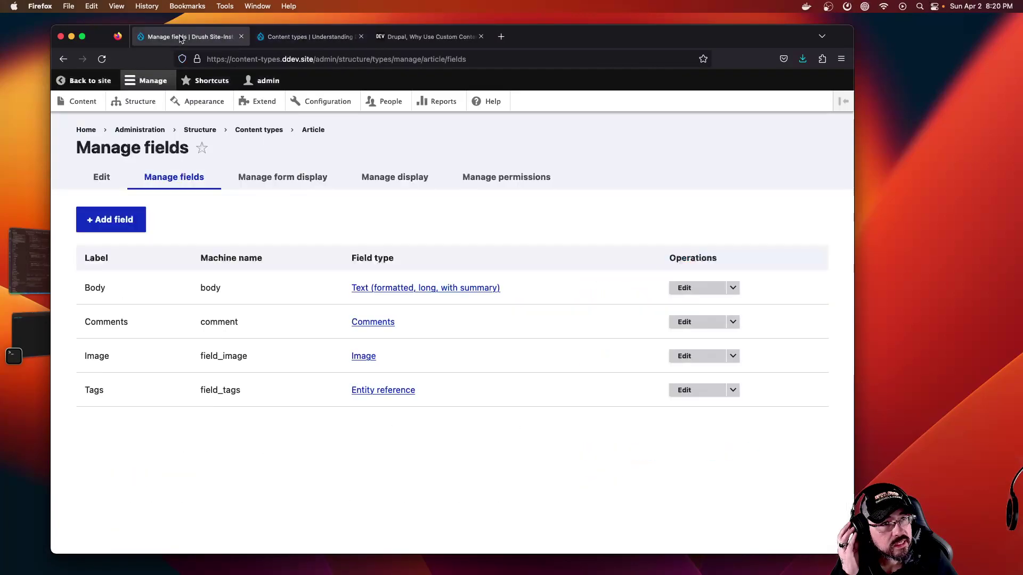
Review Basic page's single Body field, then go to the site's Content section
click(144, 105)
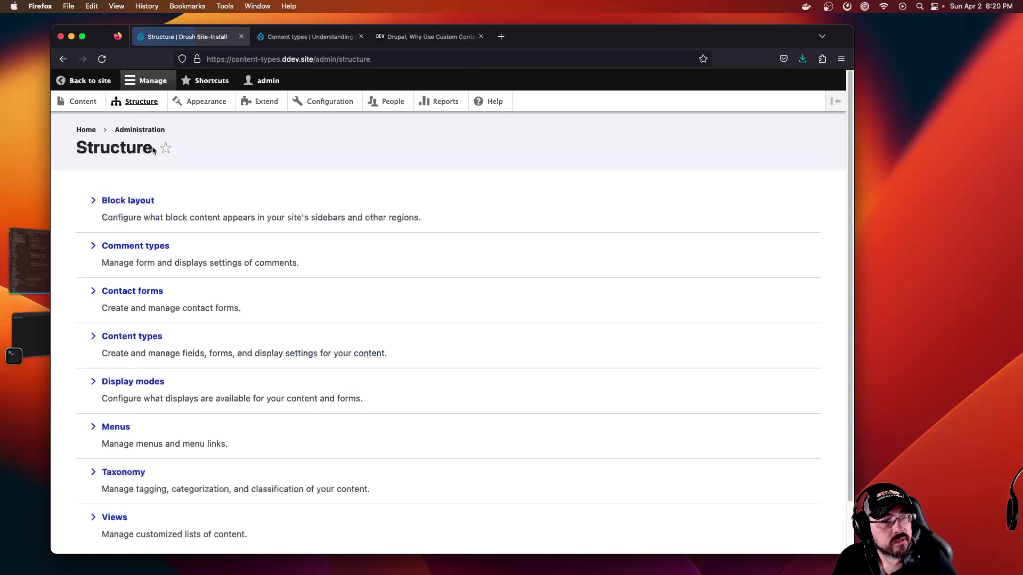
click(143, 335)
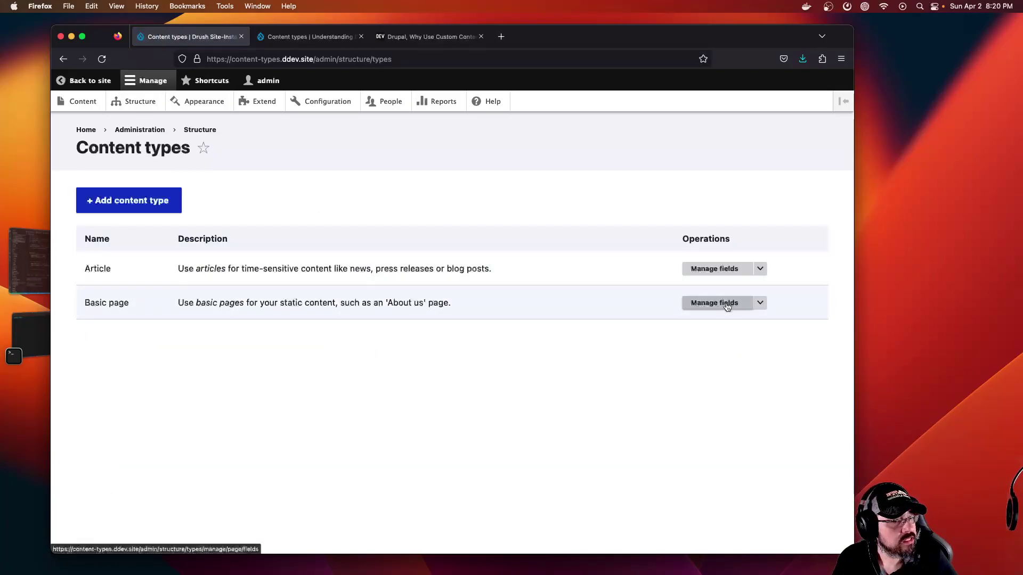
drag(71, 298, 130, 303)
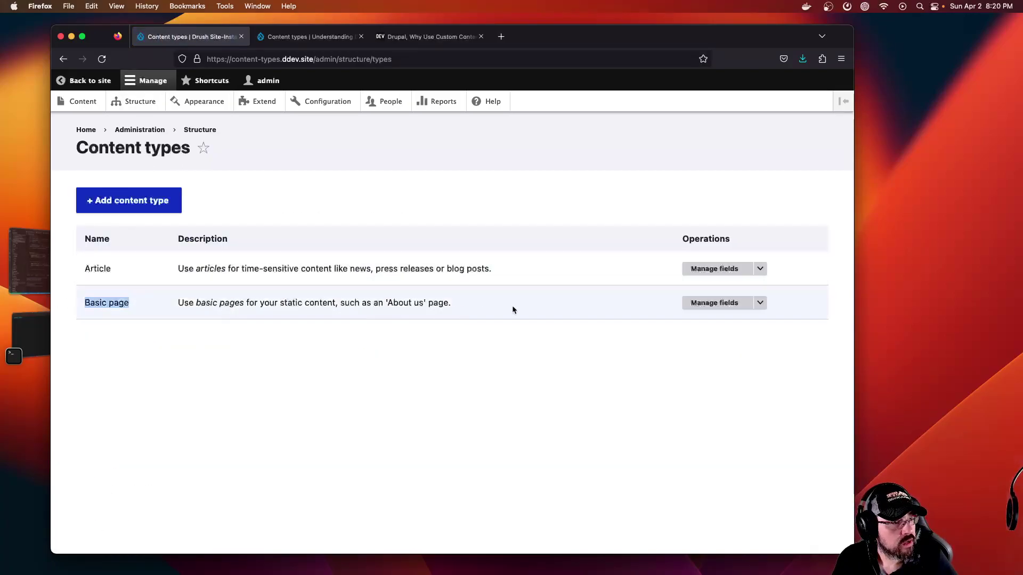
click(719, 303)
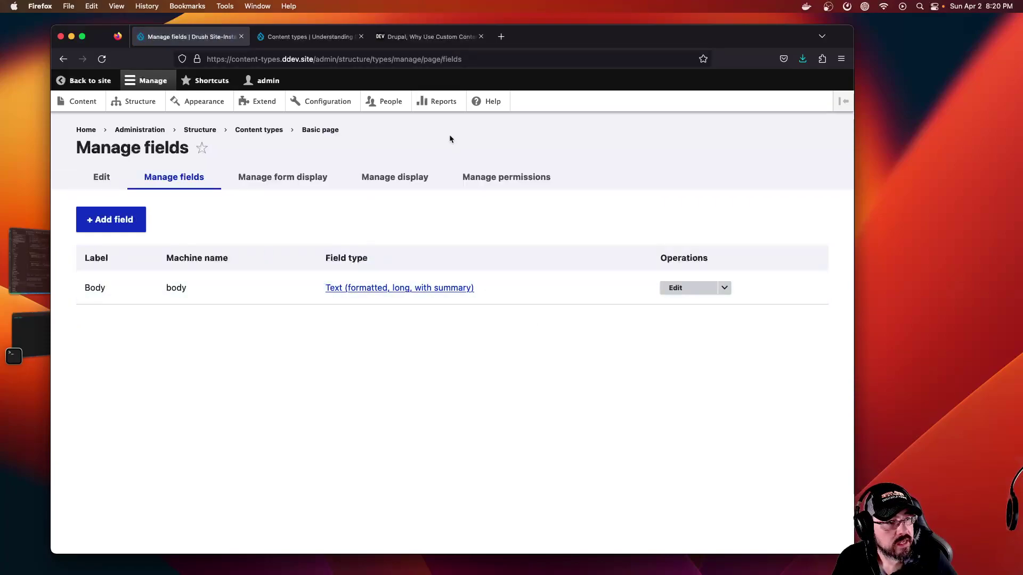
drag(81, 287, 123, 293)
click(817, 309)
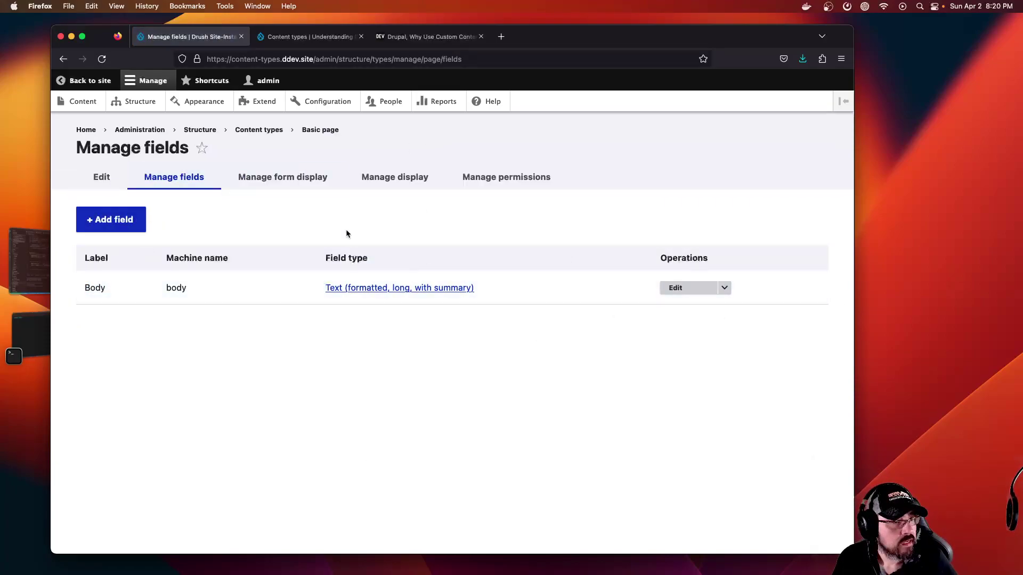
click(81, 101)
Start a new Basic page and make 'Hello World' a Heading 2 in the Body
click(133, 220)
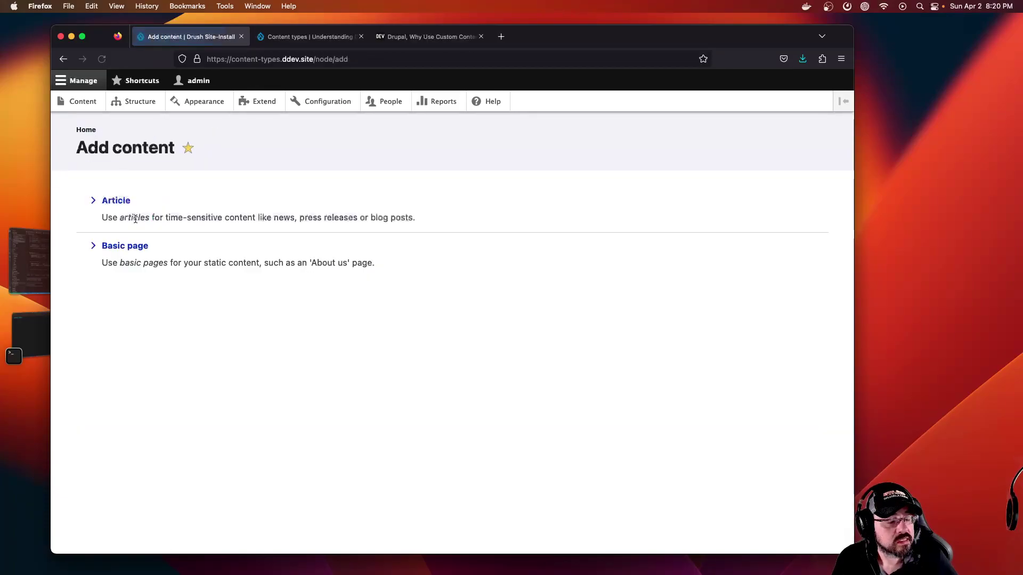
click(139, 245)
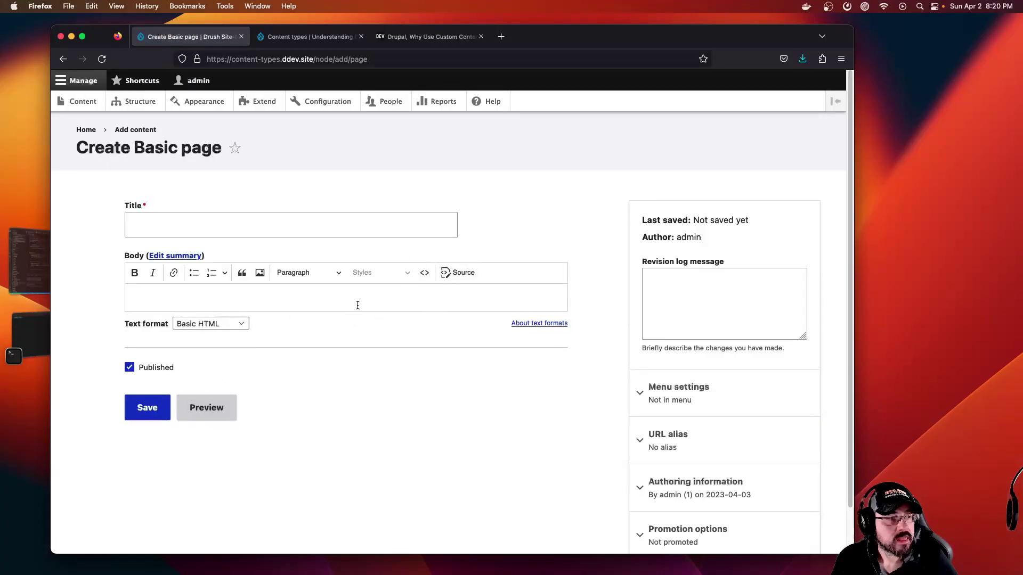
click(357, 305)
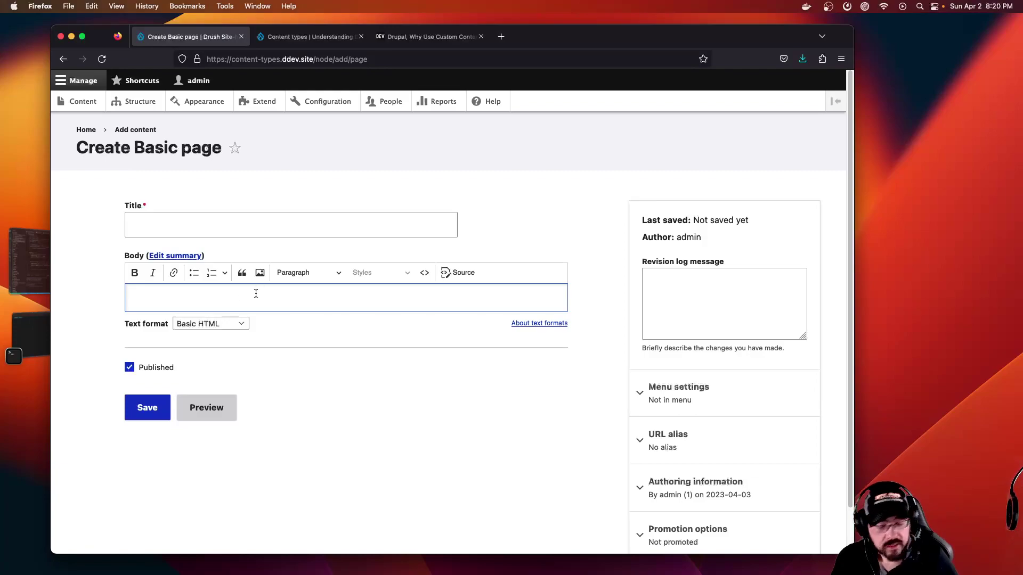
text(Hello World)
key(super+a)
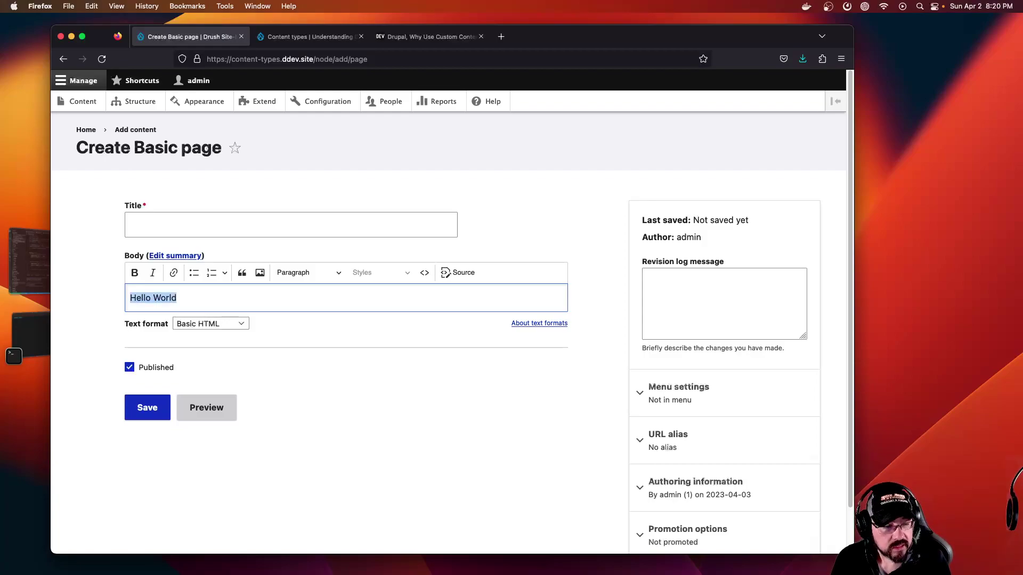
click(337, 275)
click(330, 315)
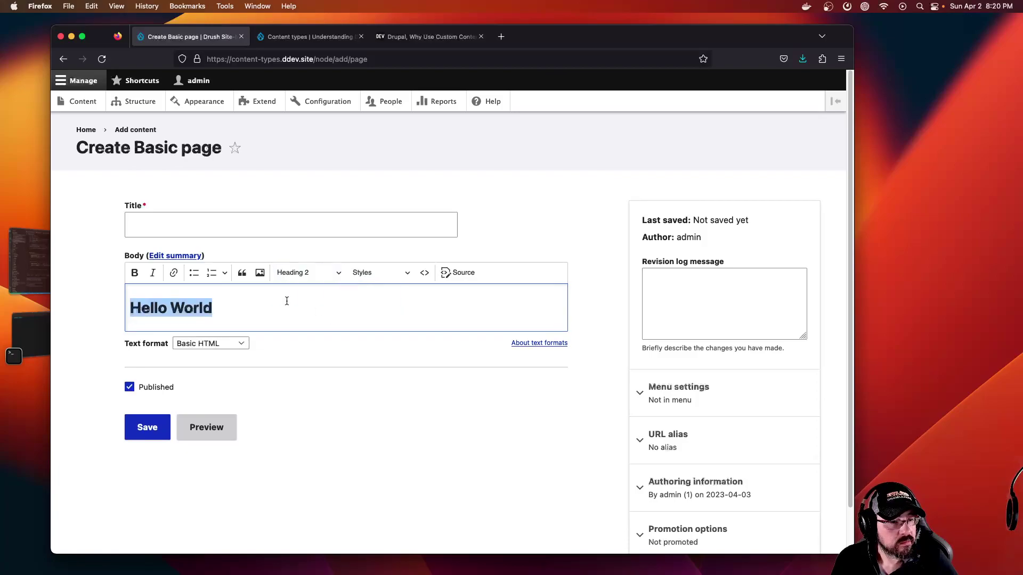
Add the paragraph 'These nodes.' below the Hello World heading
click(287, 304)
key(Return)
text(\)
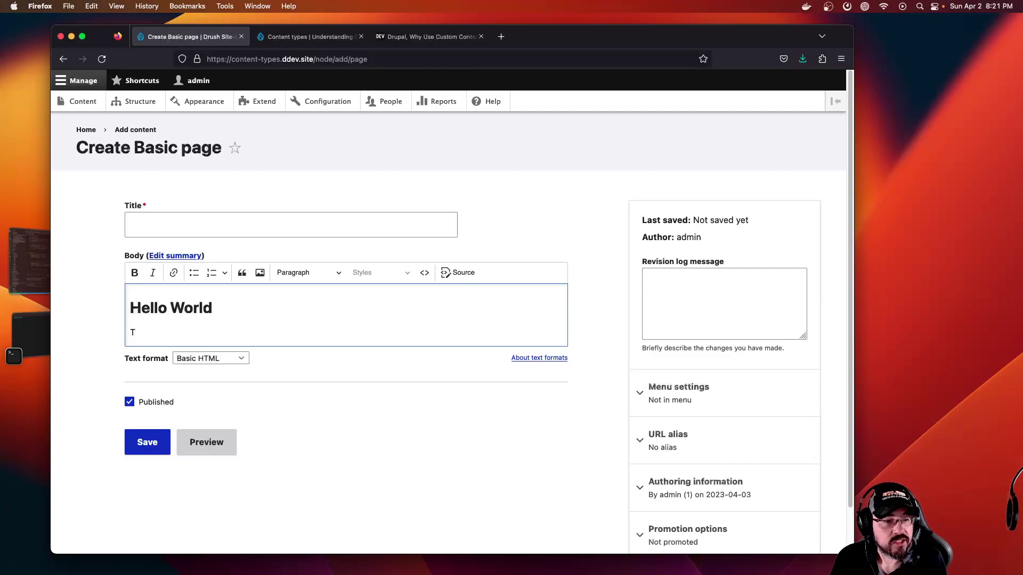
key(BackSpace)
text(ese nodes.)
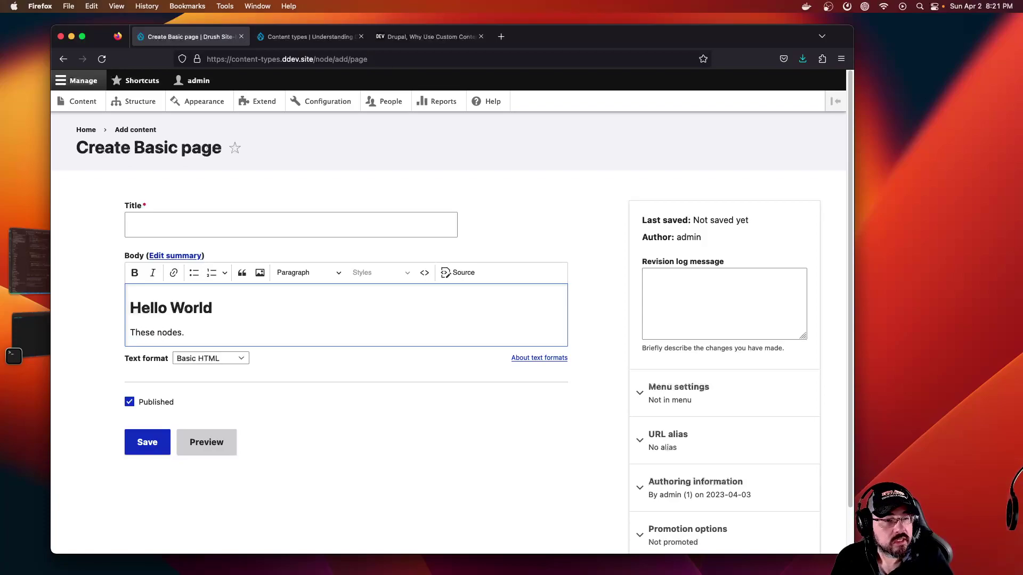
click(337, 302)
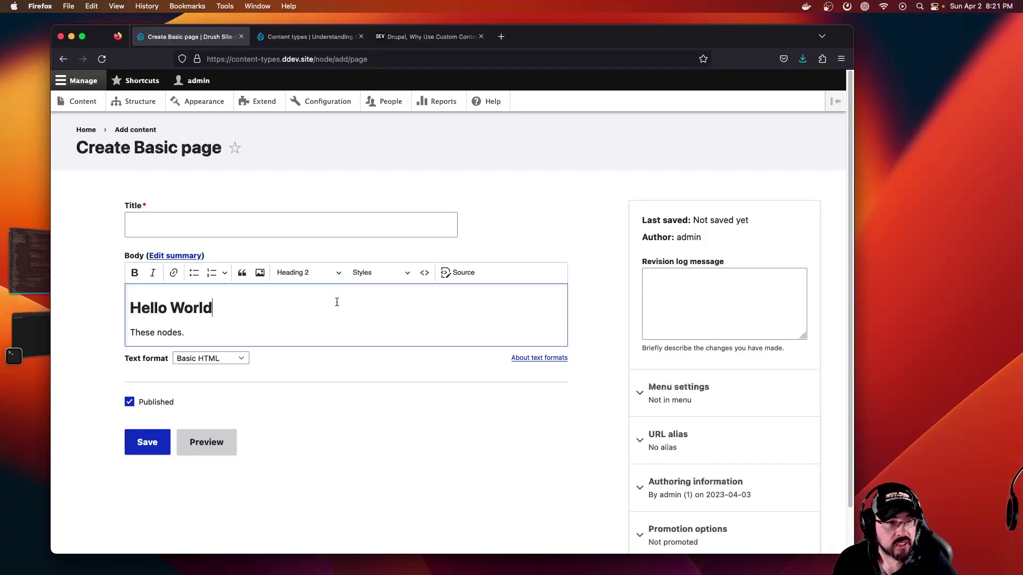
click(243, 322)
In a new tab, search the web for canadaland and open the Canadaland home page
key(super+t)
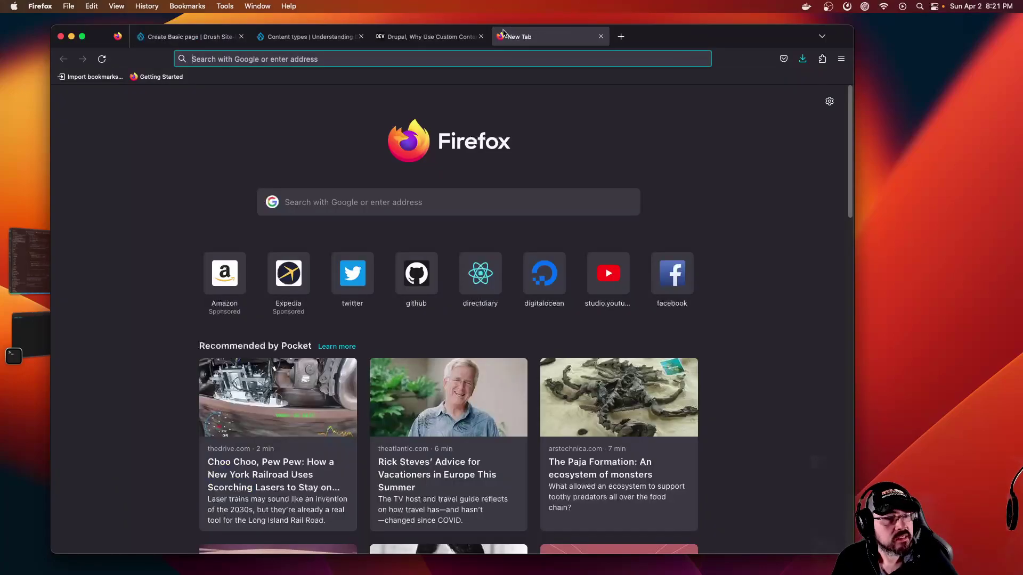
text(canadaland)
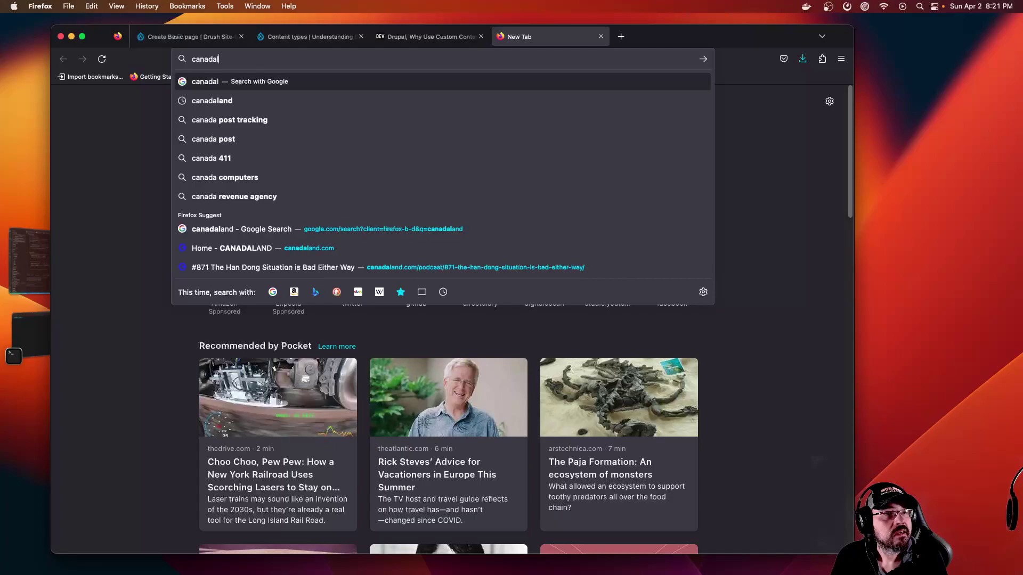
key(Return)
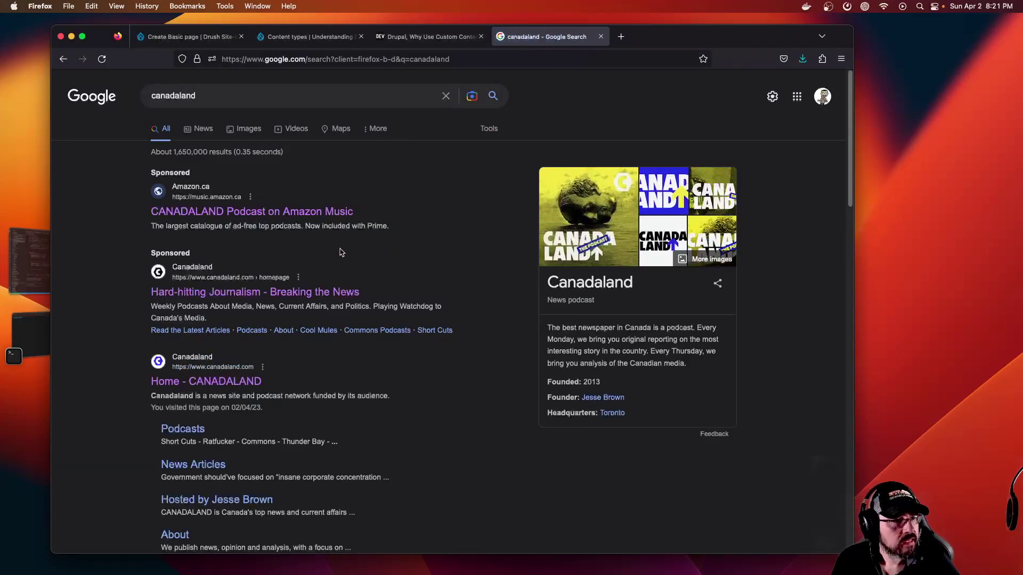
click(329, 215)
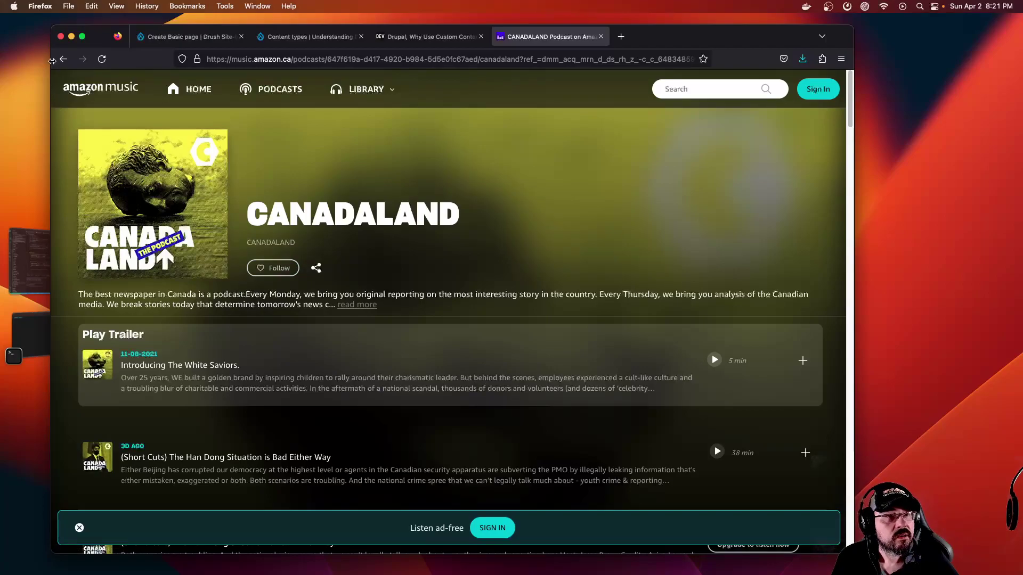
key(super+bracketleft)
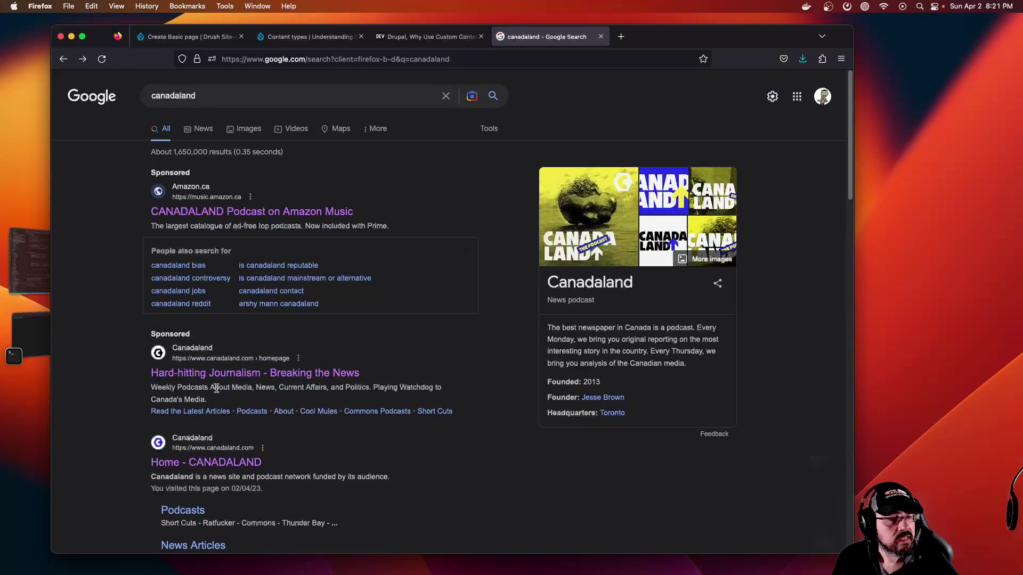
click(219, 461)
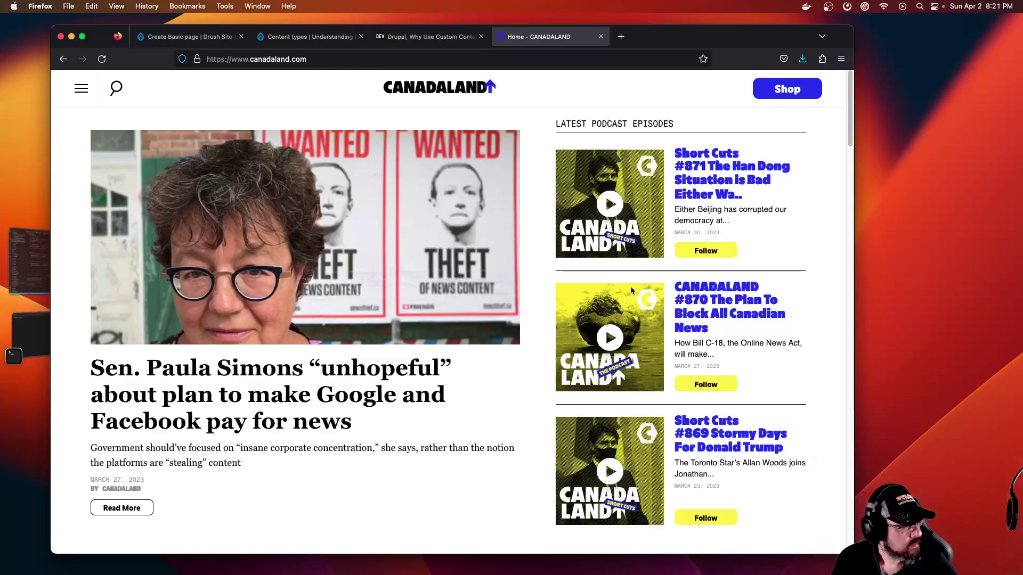
Open episode #871 The Han Dong Situation is Bad Either Way, then switch back to Drupal
click(720, 183)
scroll(555, 209, down, 5)
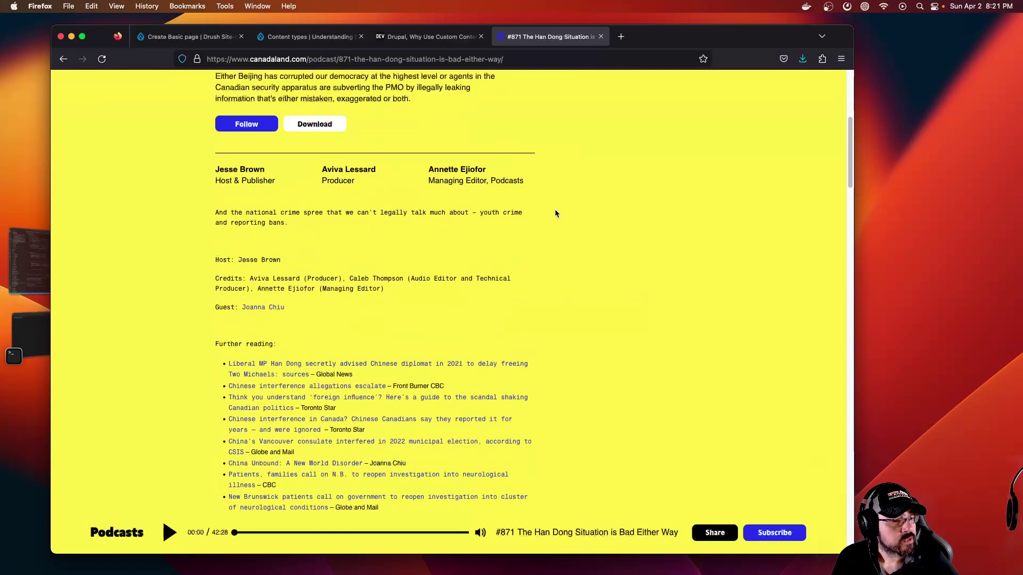
scroll(555, 209, up, 5)
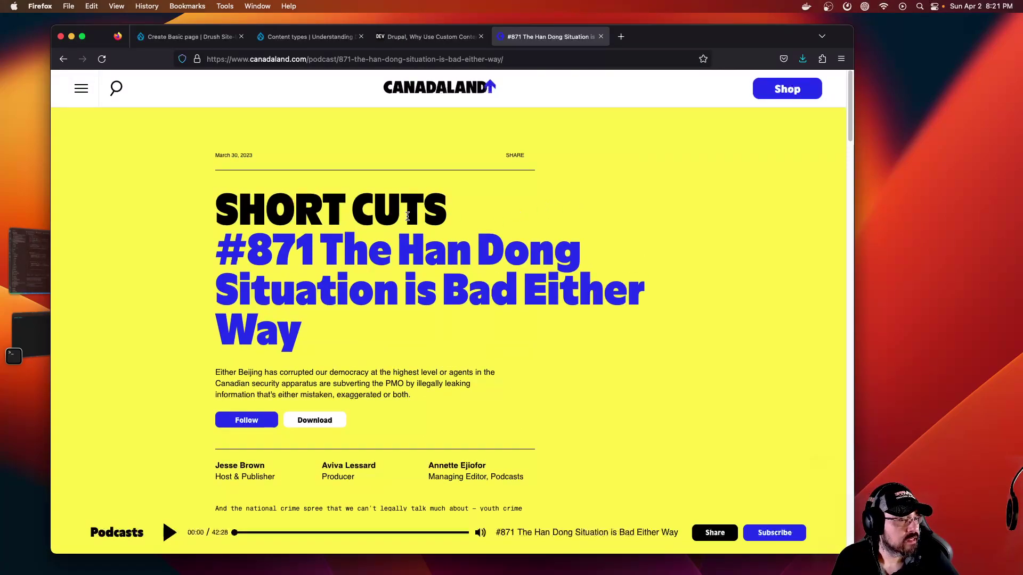
drag(219, 205, 386, 318)
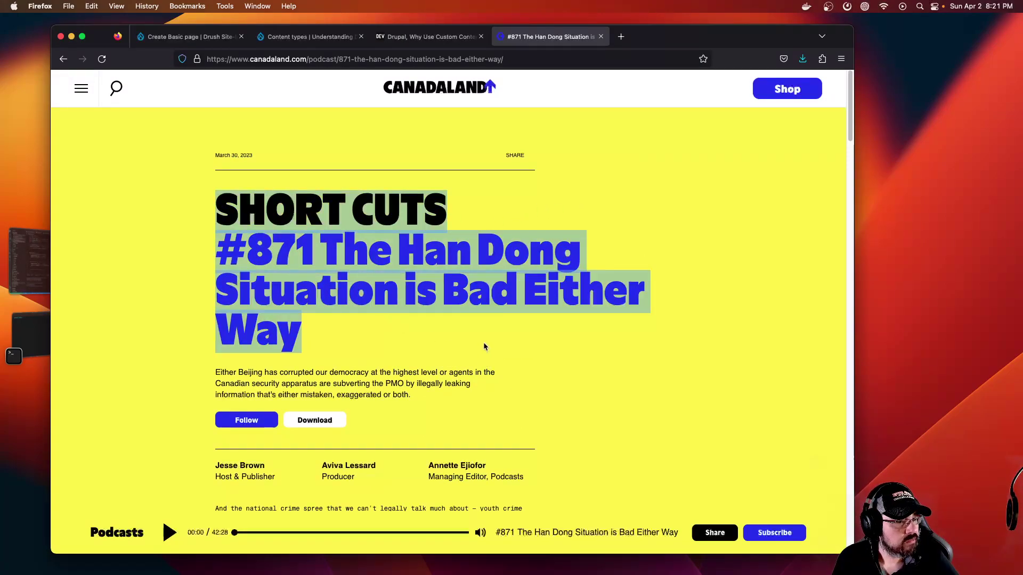
click(534, 327)
scroll(512, 333, down, 2)
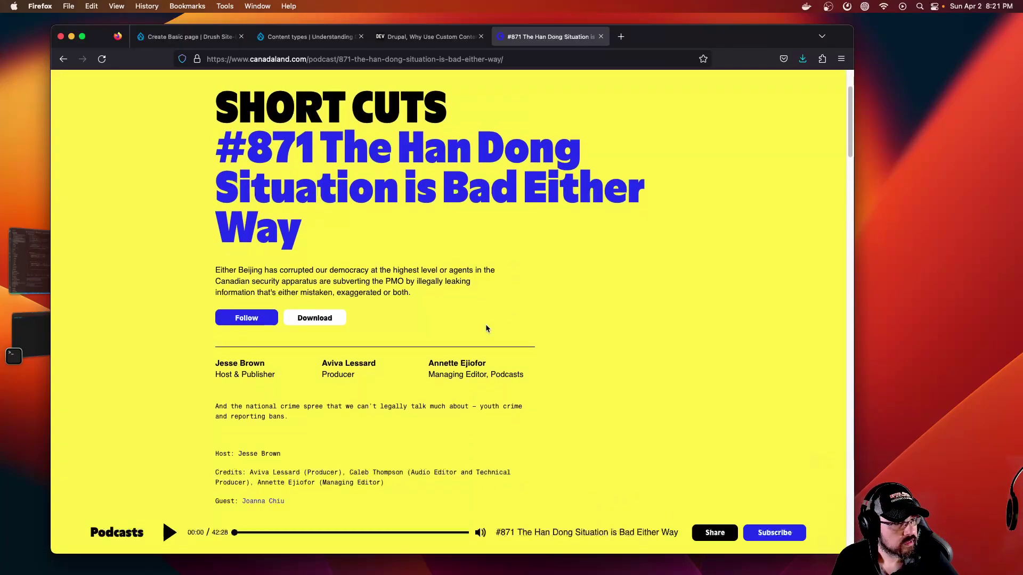
scroll(479, 327, down, 4)
scroll(467, 343, up, 6)
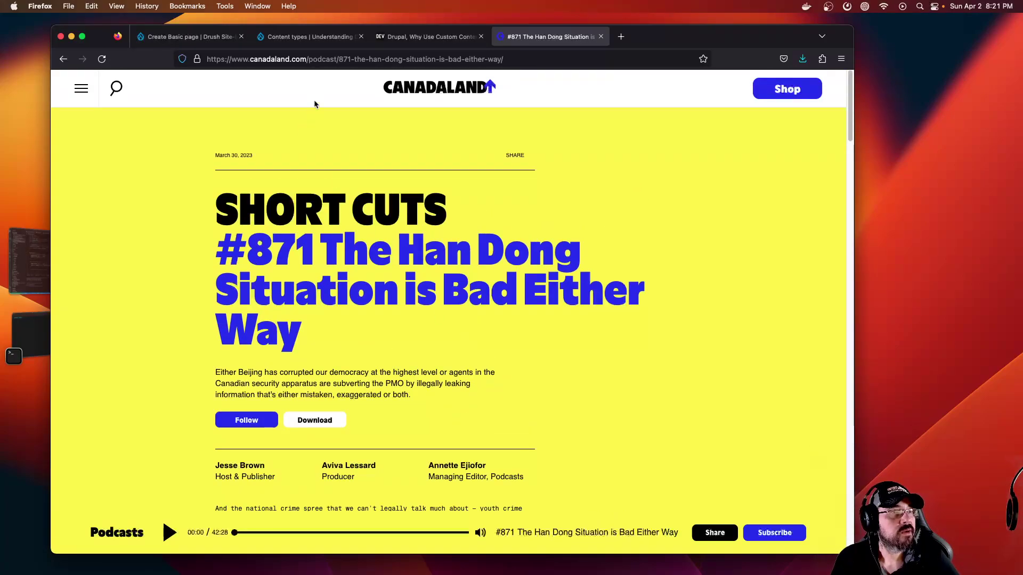
click(198, 39)
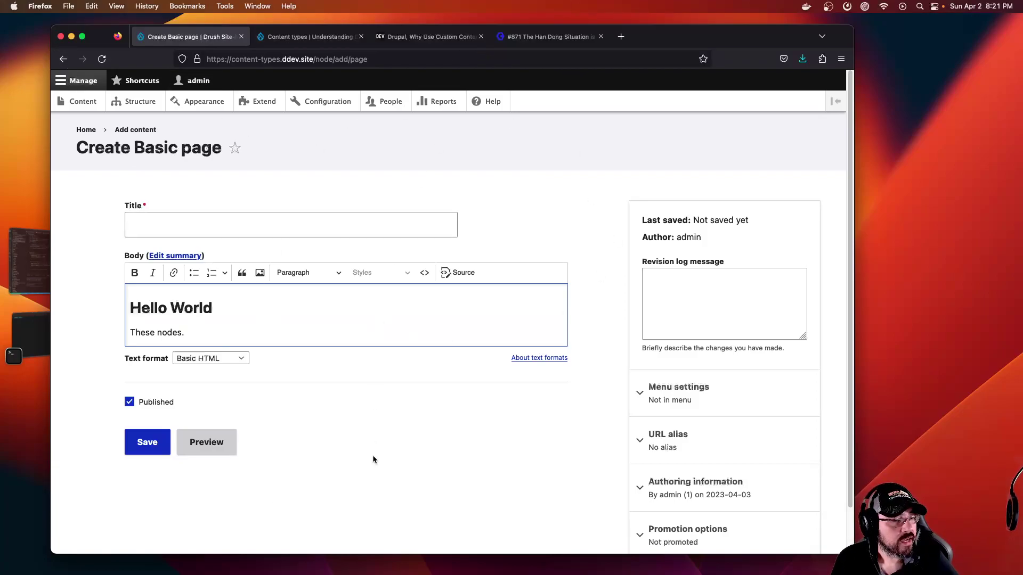
Detach the #871 episode into its own window and open the CANADALAND show page in another window
click(549, 36)
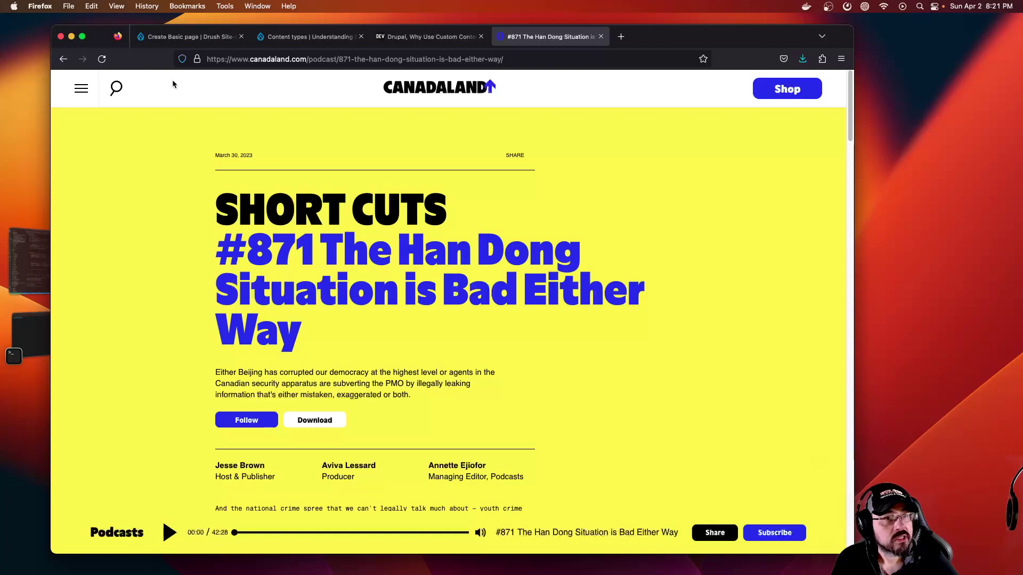
drag(524, 38, 643, 166)
drag(874, 170, 734, 102)
click(506, 155)
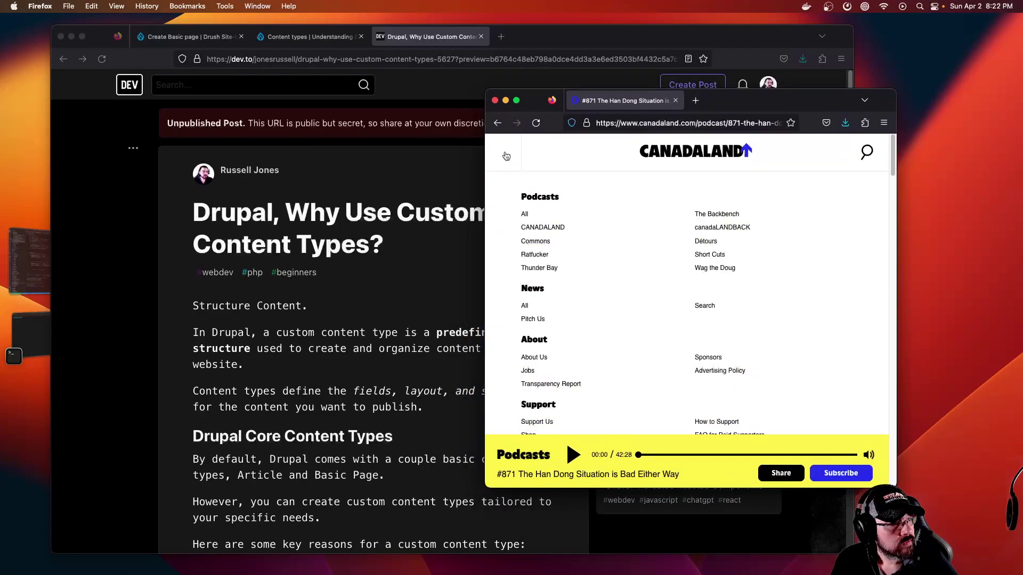
right_click(535, 229)
click(564, 234)
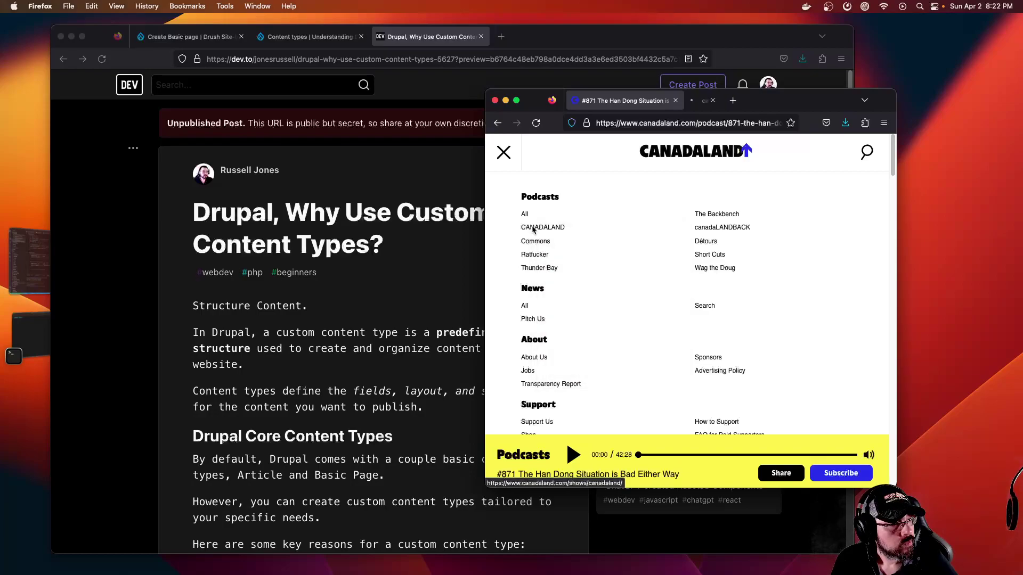
click(719, 105)
drag(718, 104, 113, 191)
drag(335, 182, 277, 104)
Open episode #868 The Senator Fighting Bill C-11 in the left window
scroll(299, 176, down, 6)
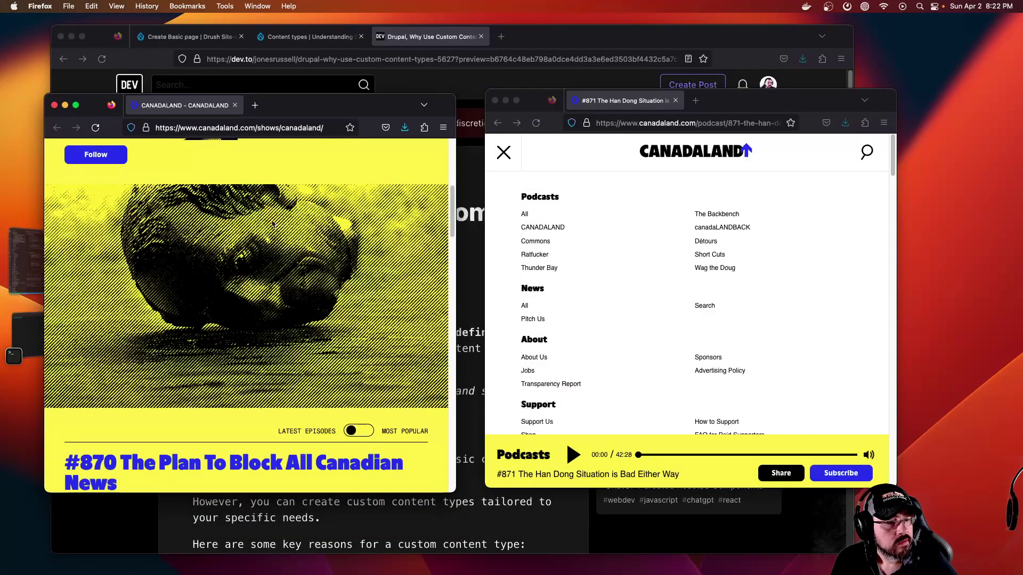
scroll(283, 230, down, 4)
scroll(282, 230, up, 4)
scroll(282, 230, up, 4)
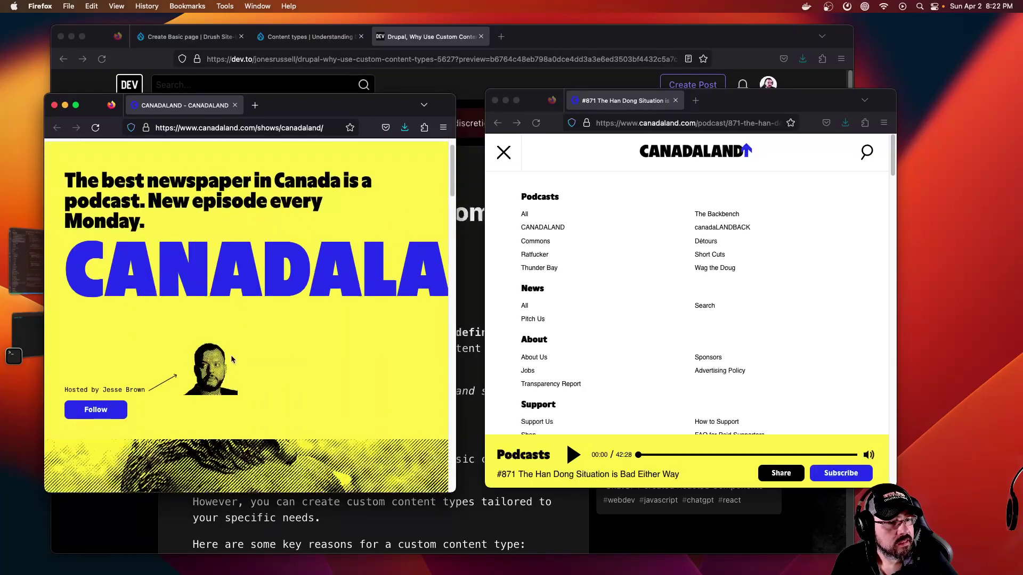
scroll(237, 314, down, 9)
click(267, 307)
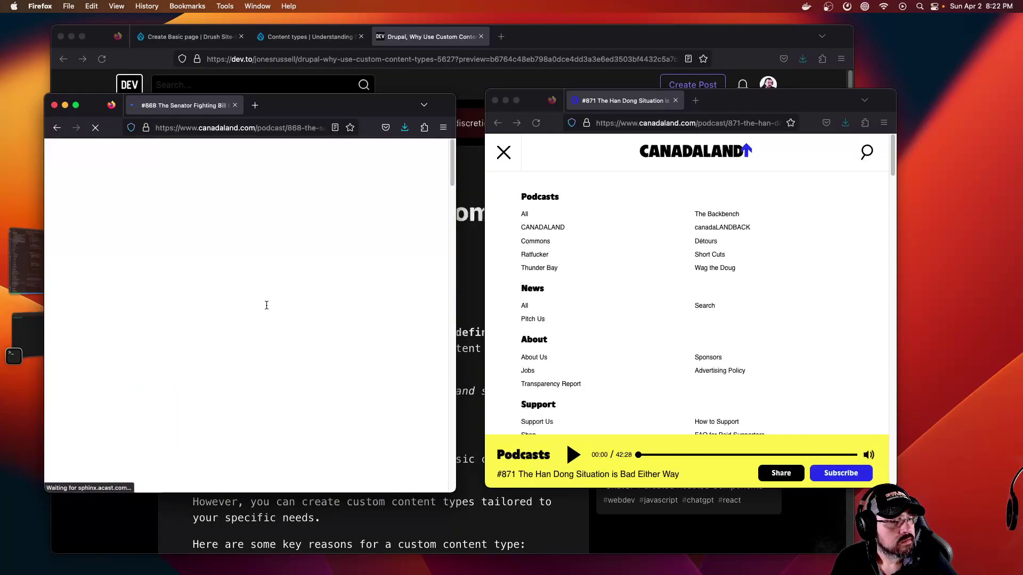
Compare the two episodes' show names (SHORT CUTS, CANADALAND) and titles #868 and #871
click(503, 154)
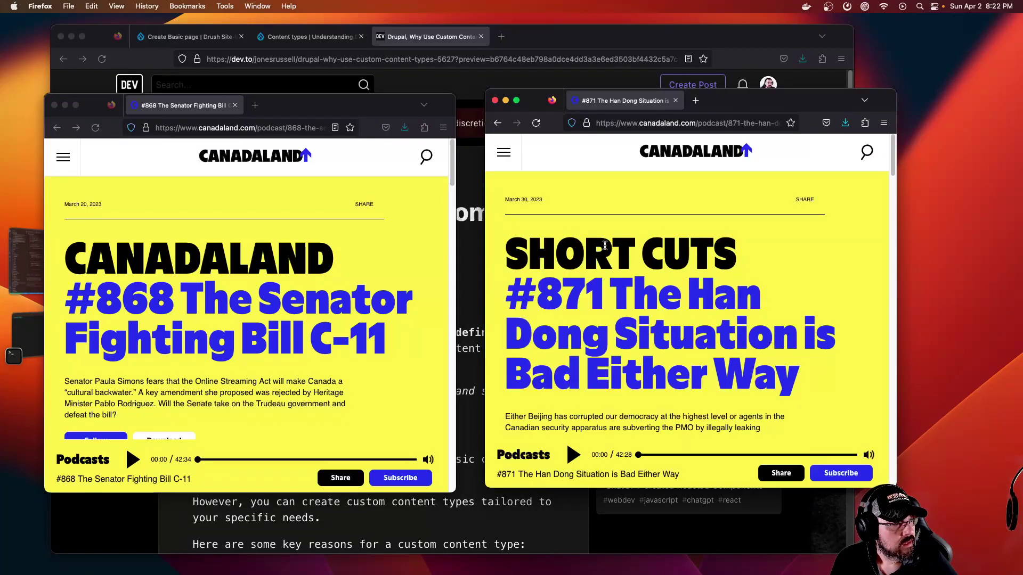
drag(606, 246, 533, 247)
click(312, 256)
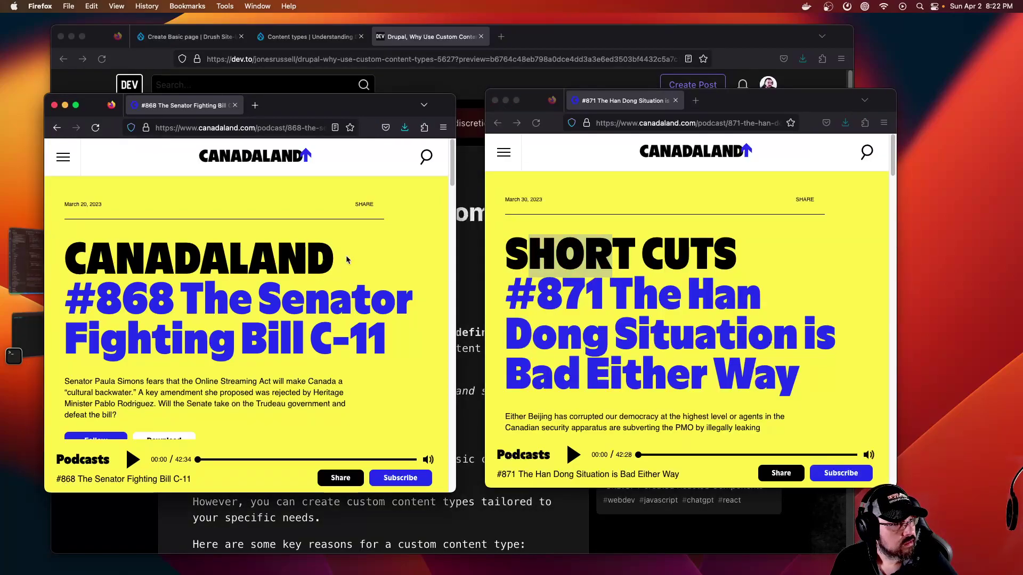
drag(344, 259, 76, 268)
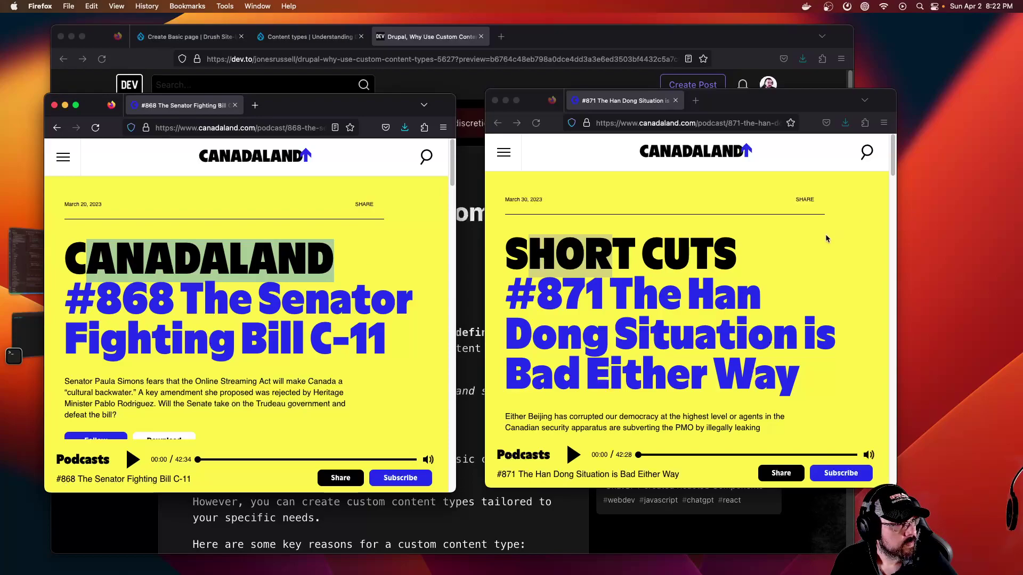
click(756, 250)
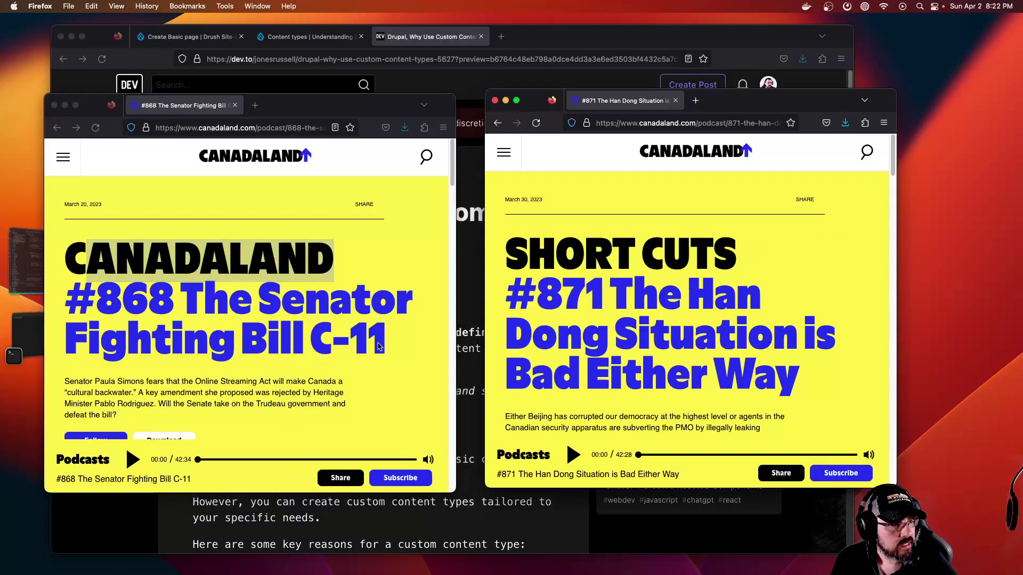
drag(384, 344, 65, 298)
click(663, 366)
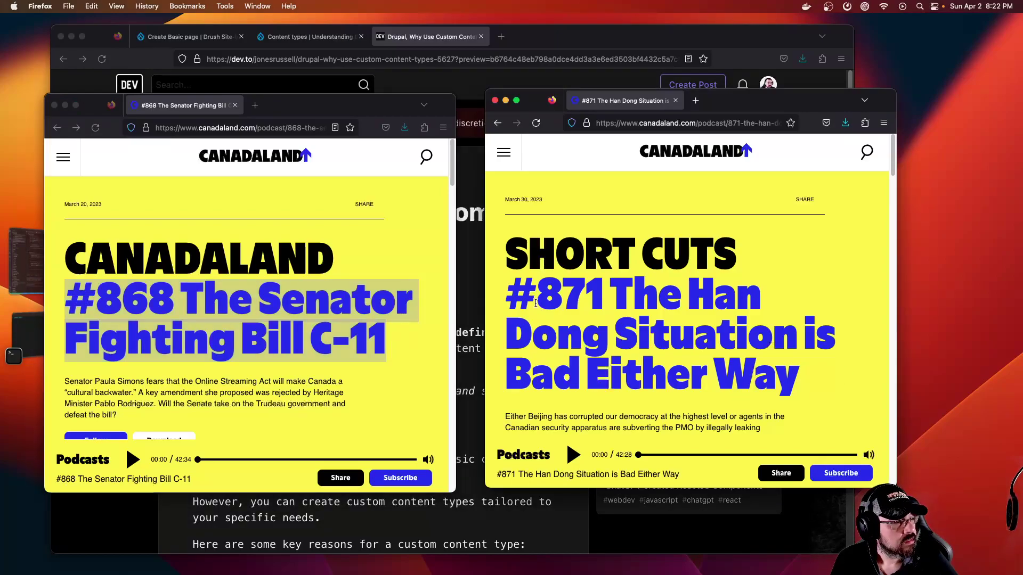
drag(535, 303, 867, 380)
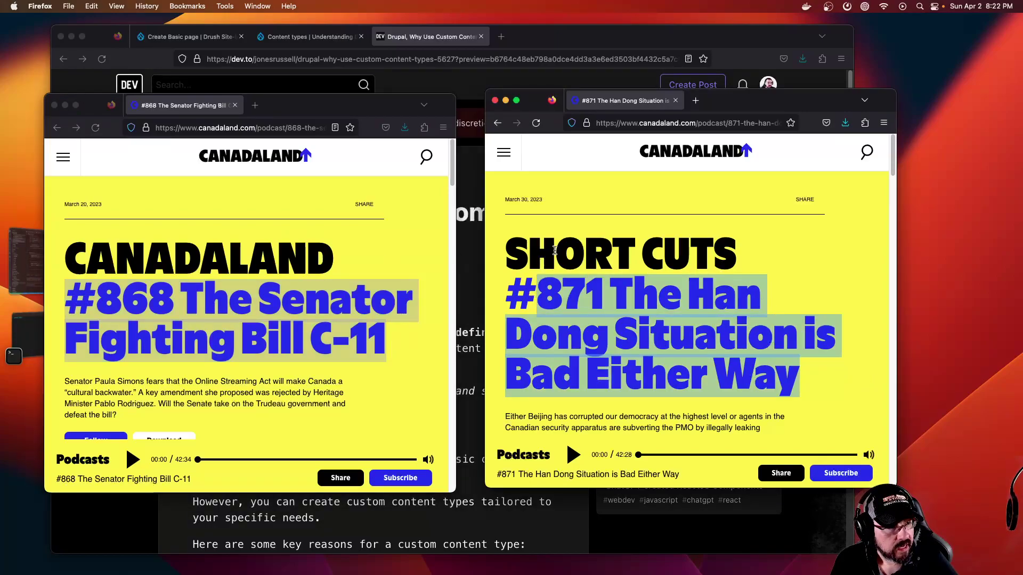
scroll(322, 340, down, 2)
Restore both episode windows side by side and scroll through the #868 page
click(134, 398)
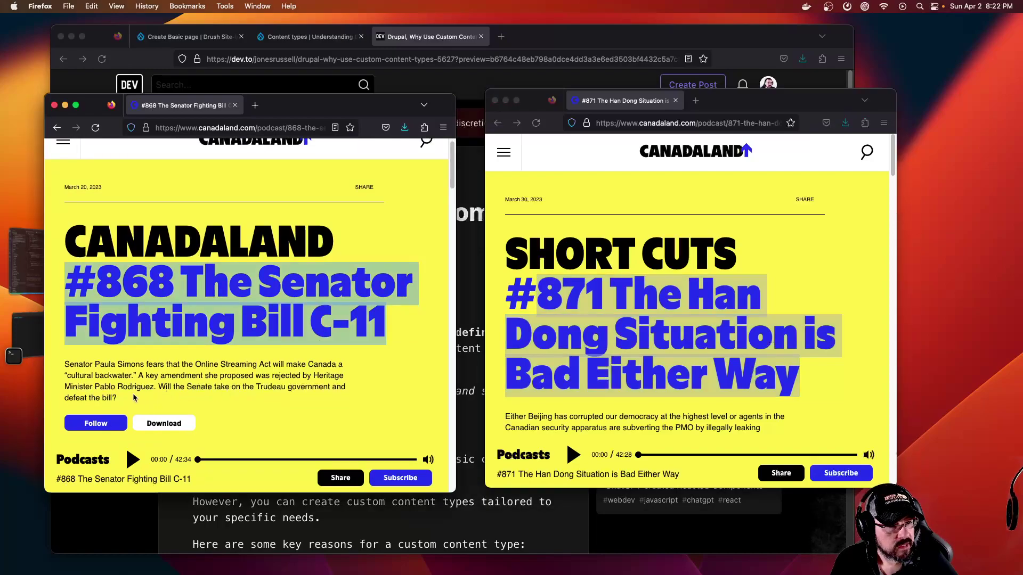
click(938, 388)
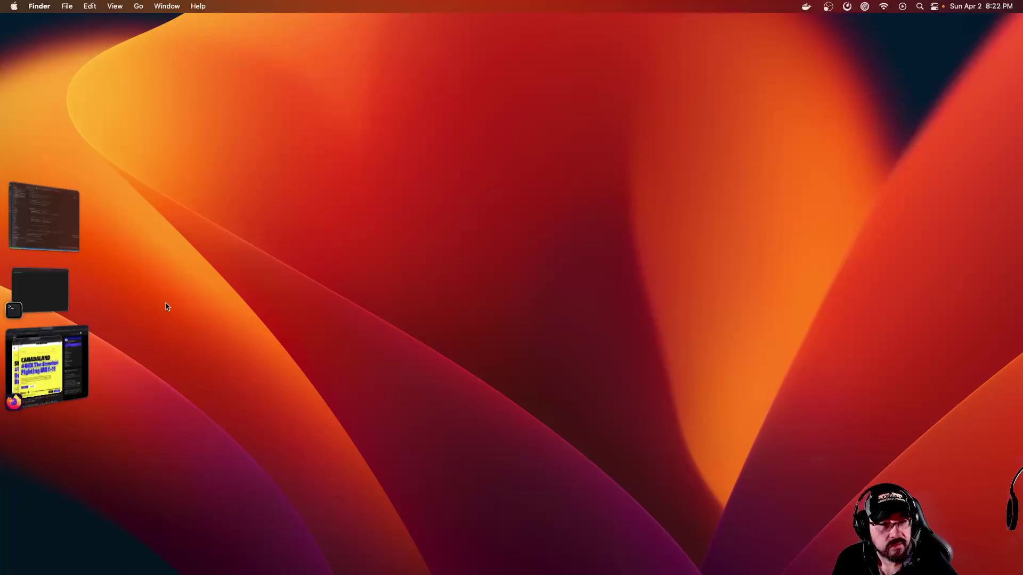
click(73, 341)
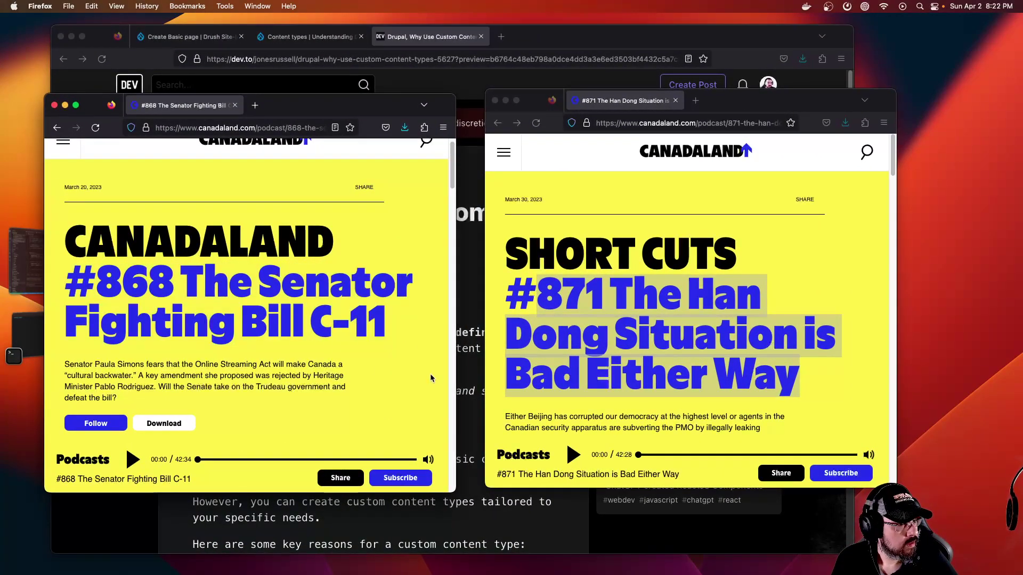
scroll(428, 372, down, 3)
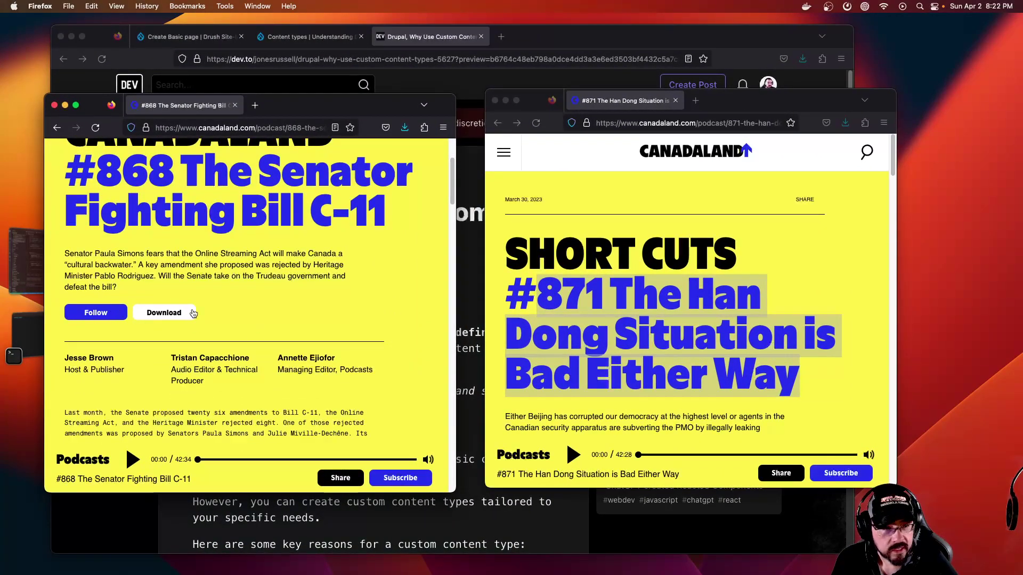
scroll(517, 333, down, 7)
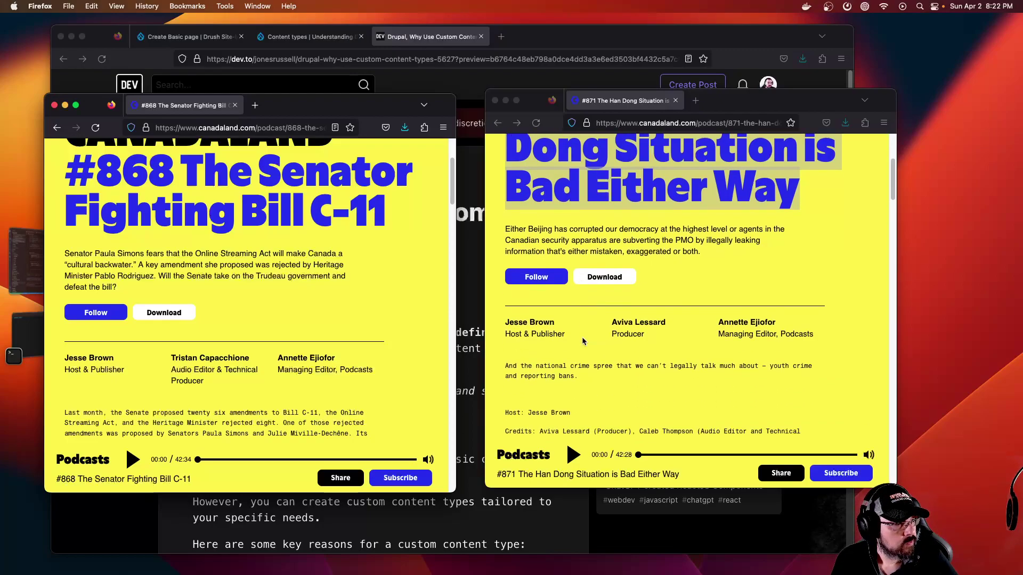
click(306, 367)
scroll(266, 360, down, 8)
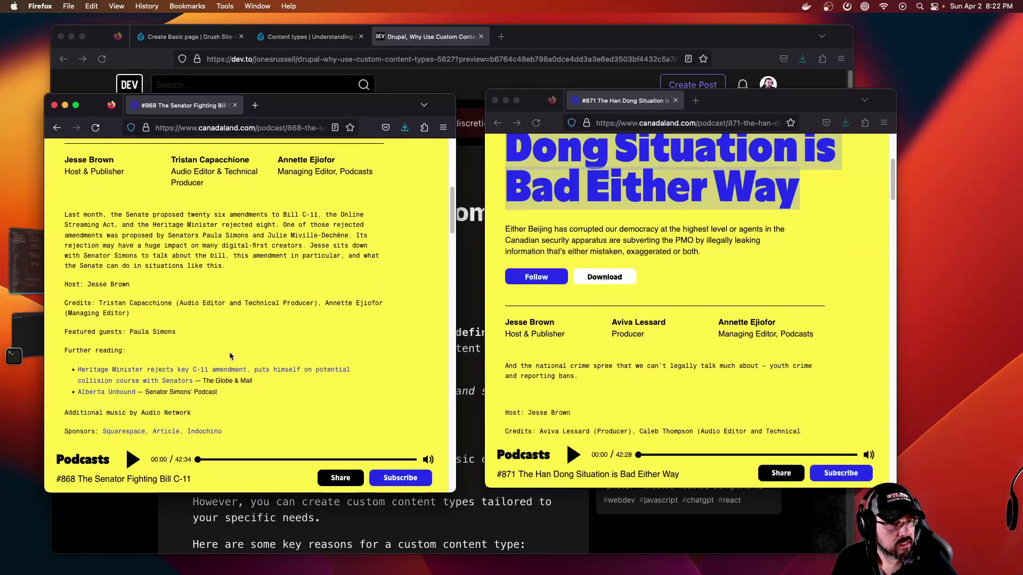
scroll(411, 289, down, 4)
scroll(619, 302, down, 18)
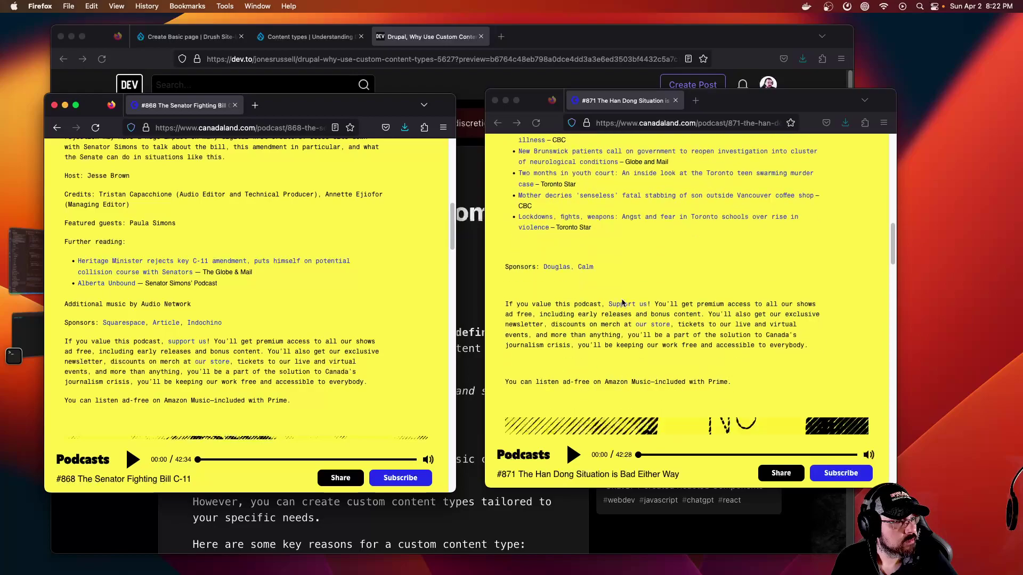
scroll(421, 293, down, 10)
scroll(414, 295, up, 12)
Load draw.io in its own enlarged window, choosing Decide later for saving
click(255, 106)
text(draw.io)
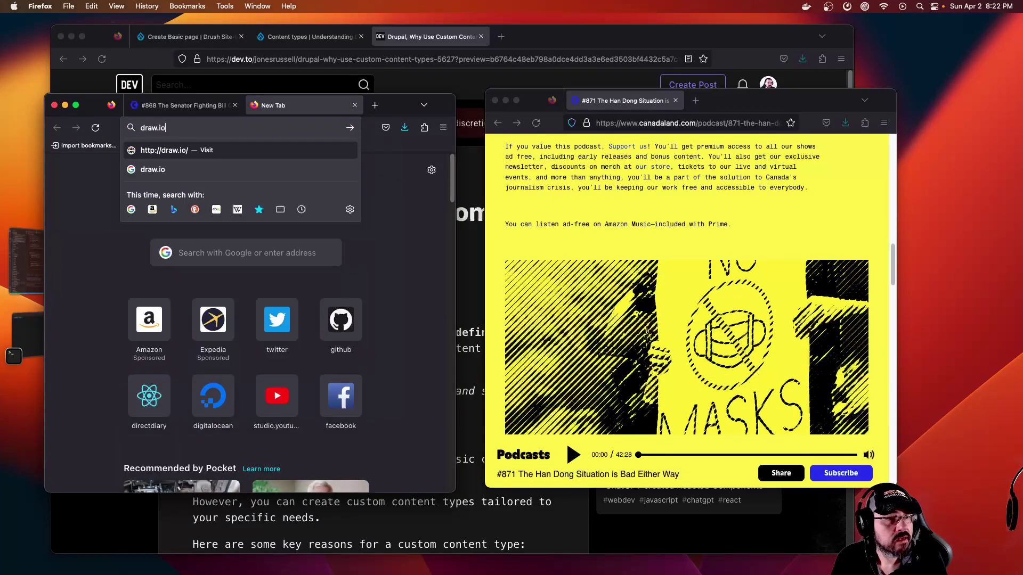
key(Return)
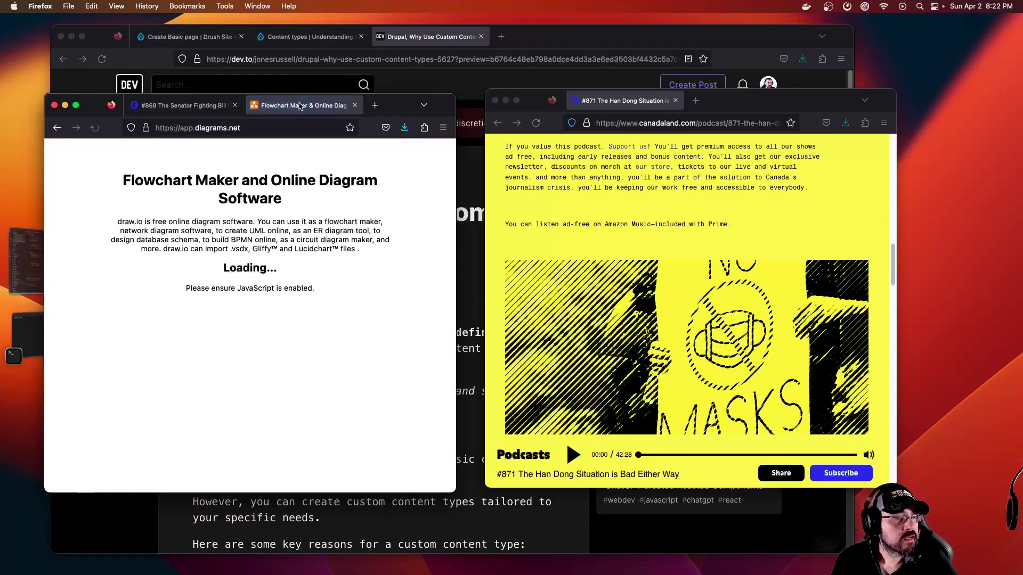
mouse_move(302, 105)
mouse_down()
mouse_move(316, 129)
mouse_move(319, 106)
mouse_move(467, 64)
mouse_move(152, 58)
mouse_move(328, 36)
mouse_move(292, 34)
mouse_up()
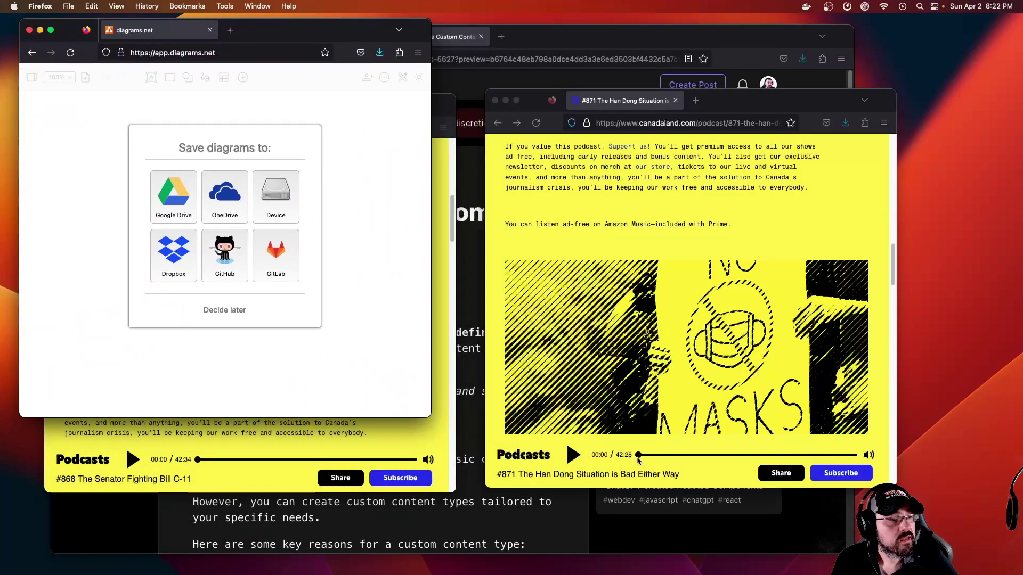
click(232, 311)
drag(429, 415, 691, 488)
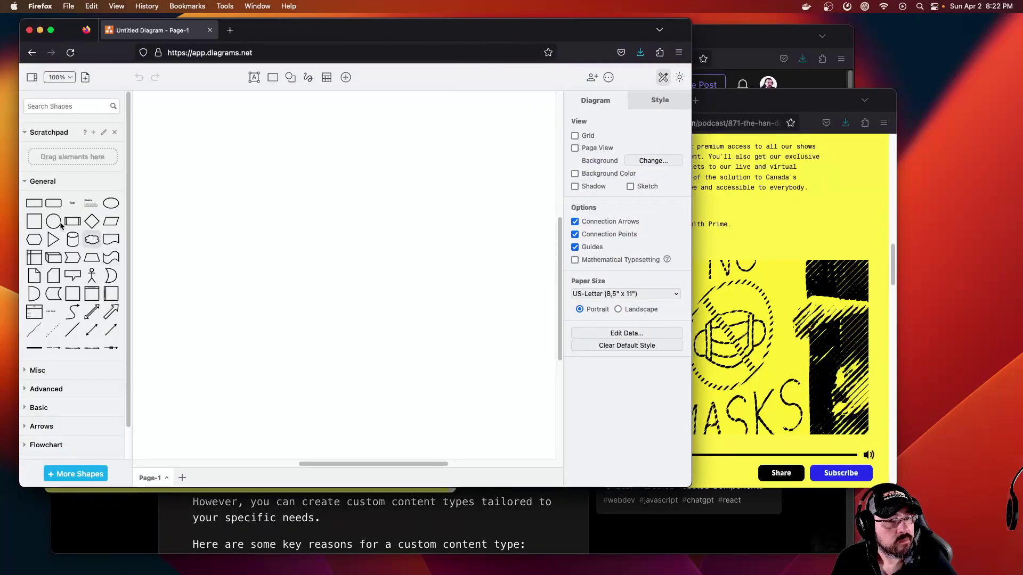
Search the shape library for 'browser'
click(68, 107)
text(browser)
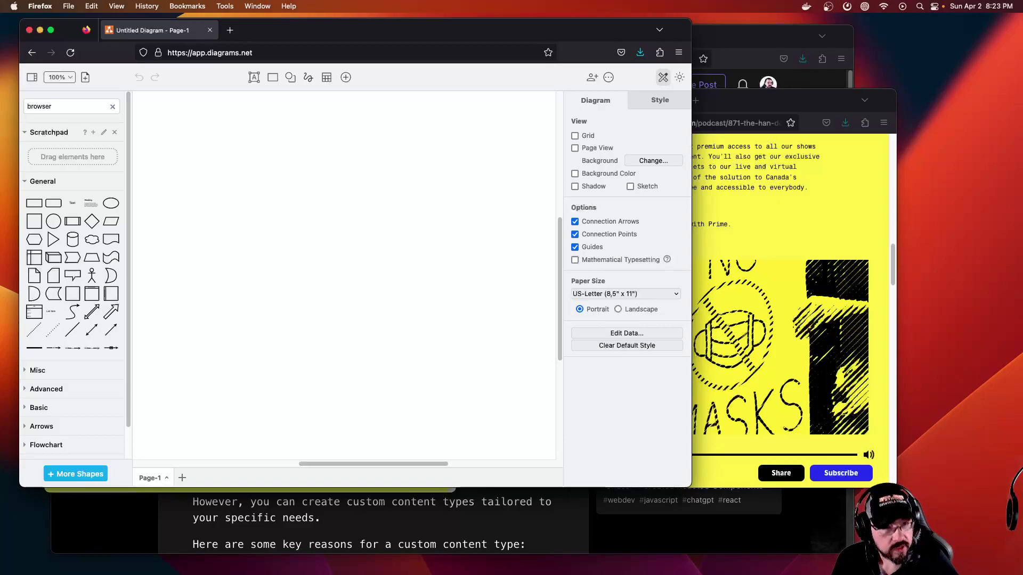
key(Return)
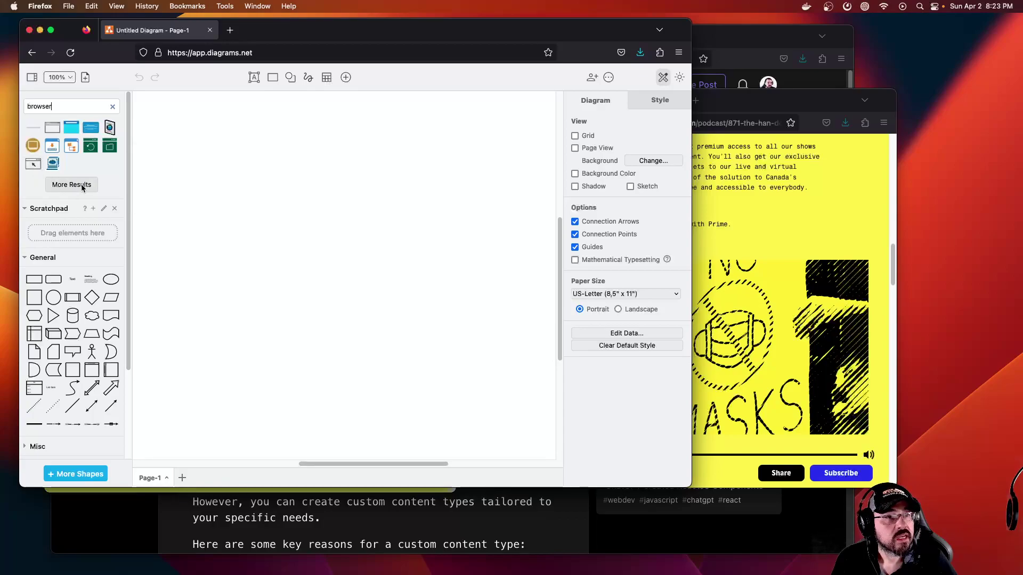
Insert a browser-window mockup shape and enlarge it
click(57, 128)
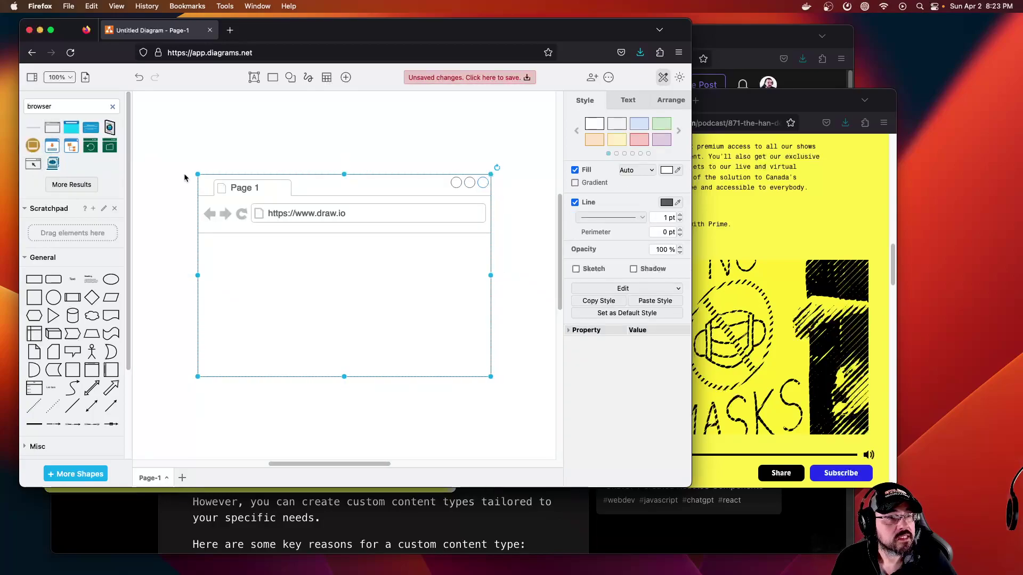
drag(196, 172, 163, 106)
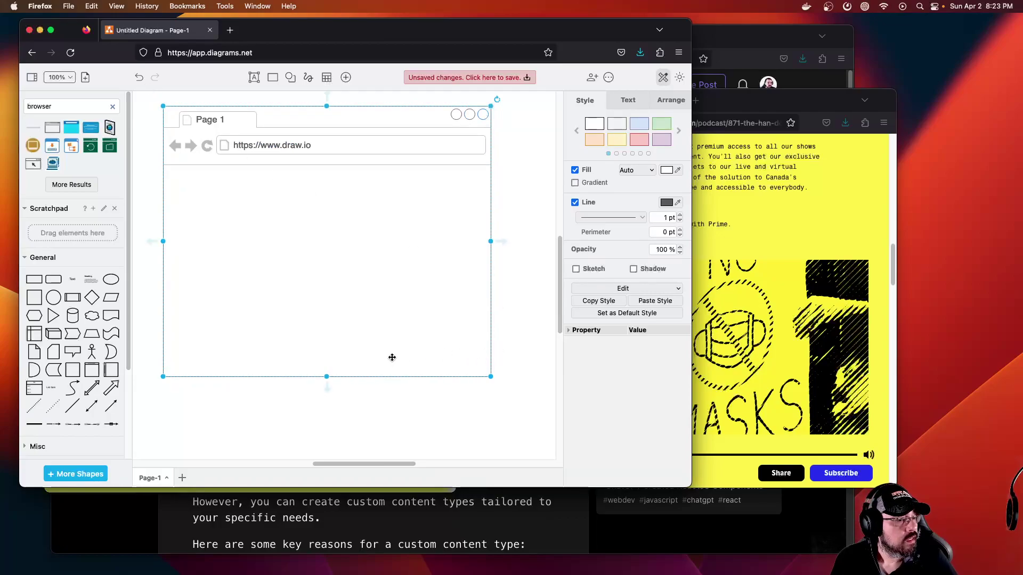
click(737, 222)
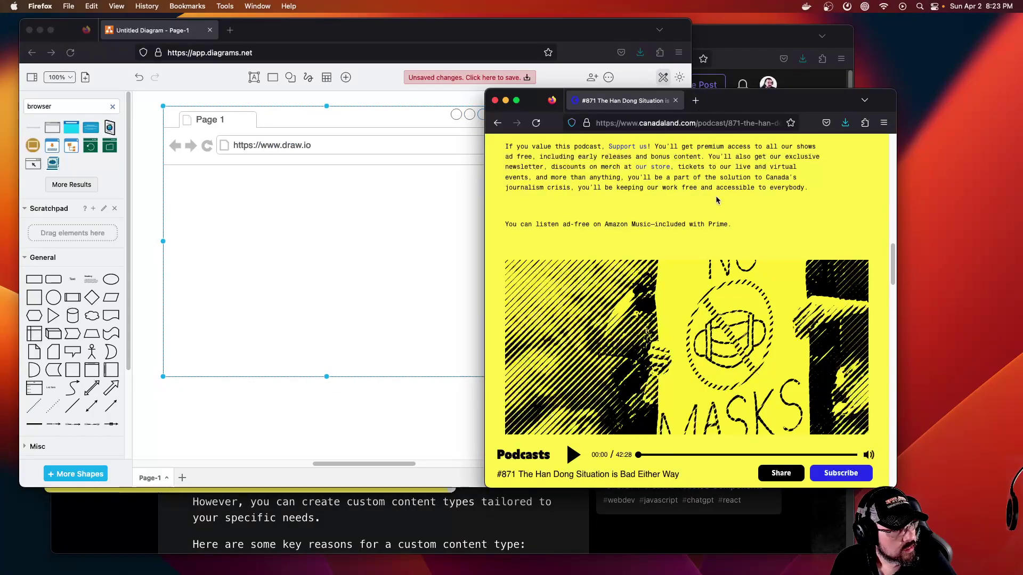
scroll(715, 196, up, 5)
scroll(712, 206, up, 4)
click(694, 338)
drag(735, 244, 441, 240)
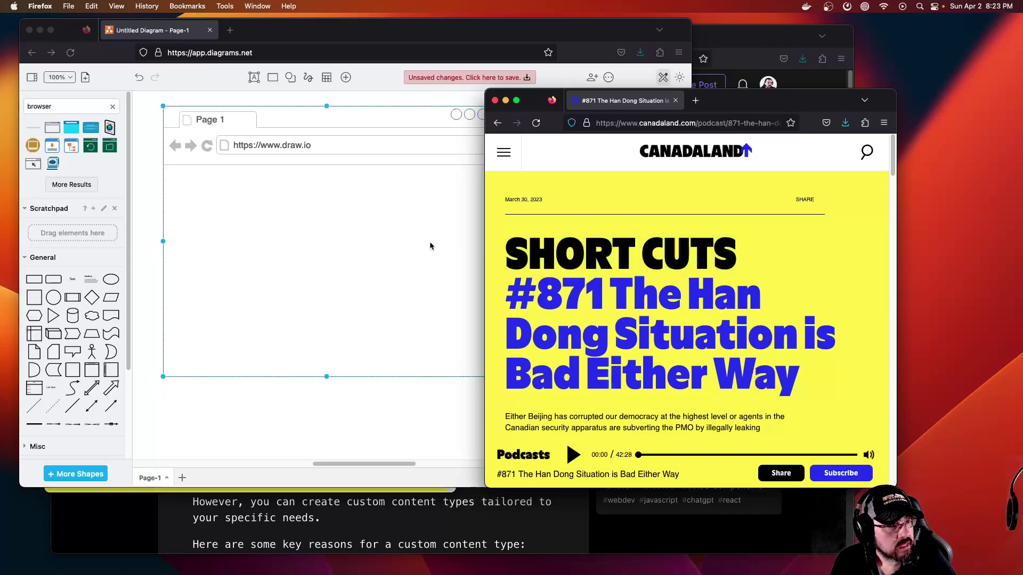
click(429, 244)
Add a 'SHORT CUTS' text label inside the browser mockup
click(73, 279)
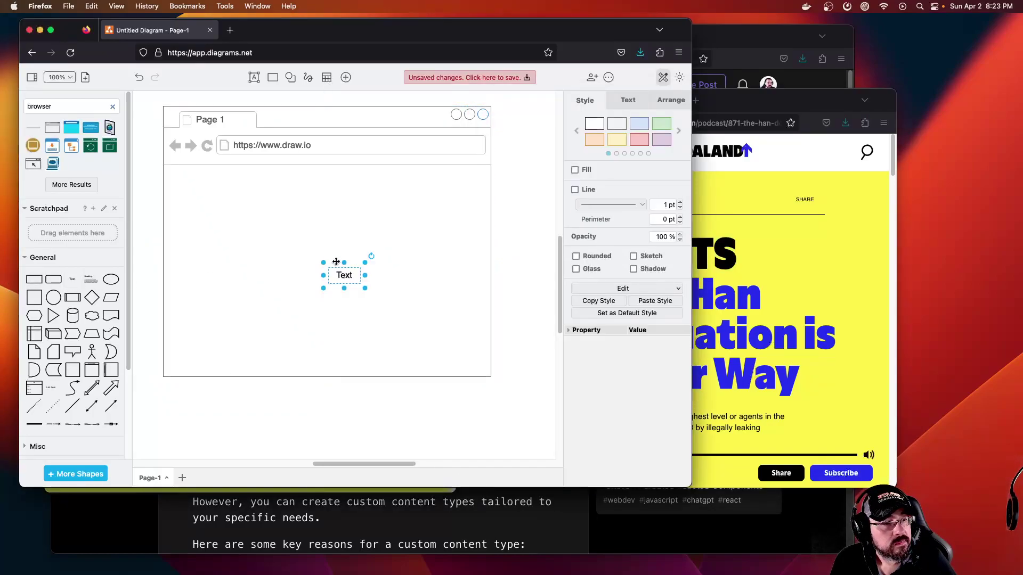
drag(347, 270, 226, 187)
double_click(221, 188)
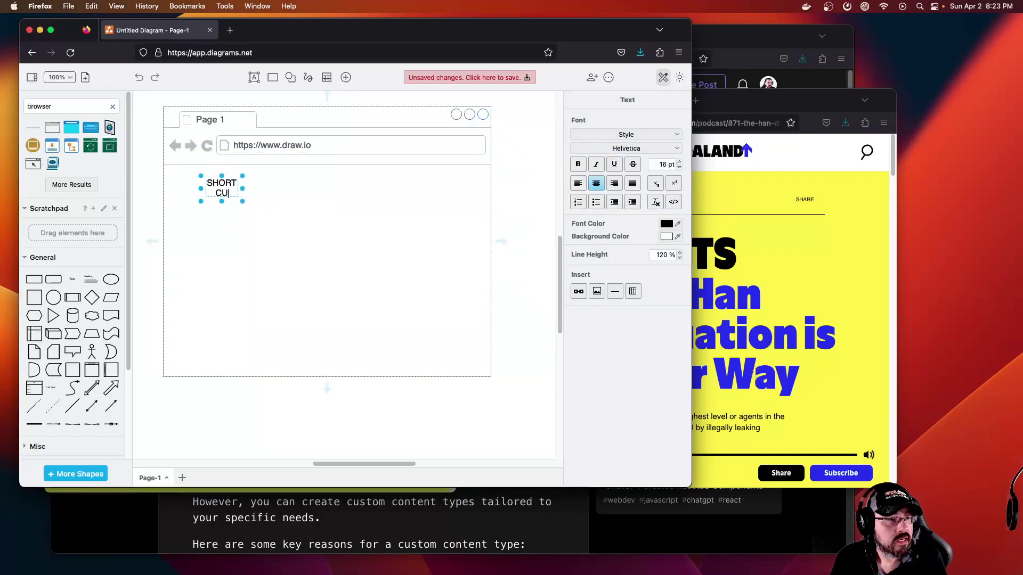
text(SHORT CUTS)
key(Escape)
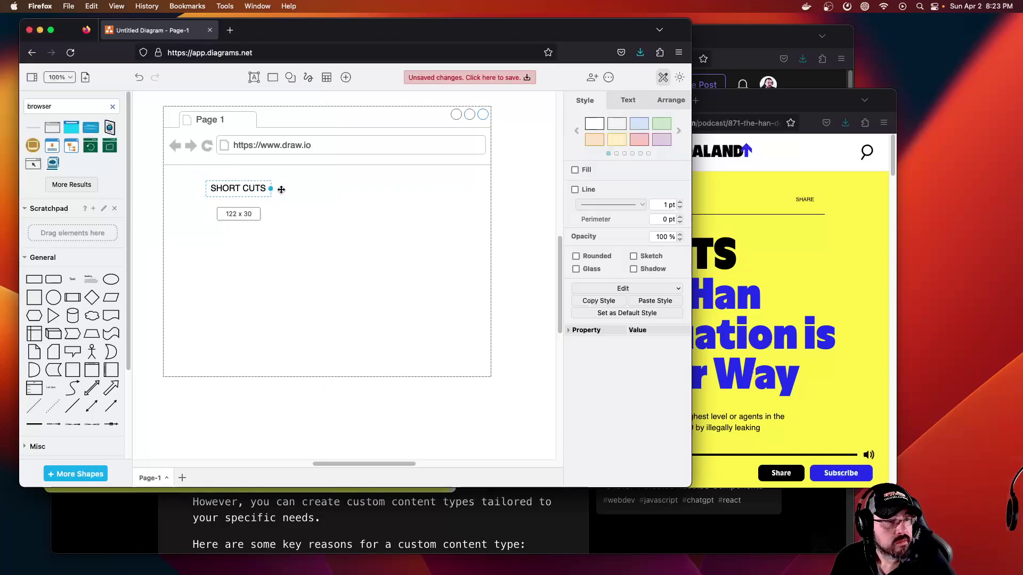
click(261, 208)
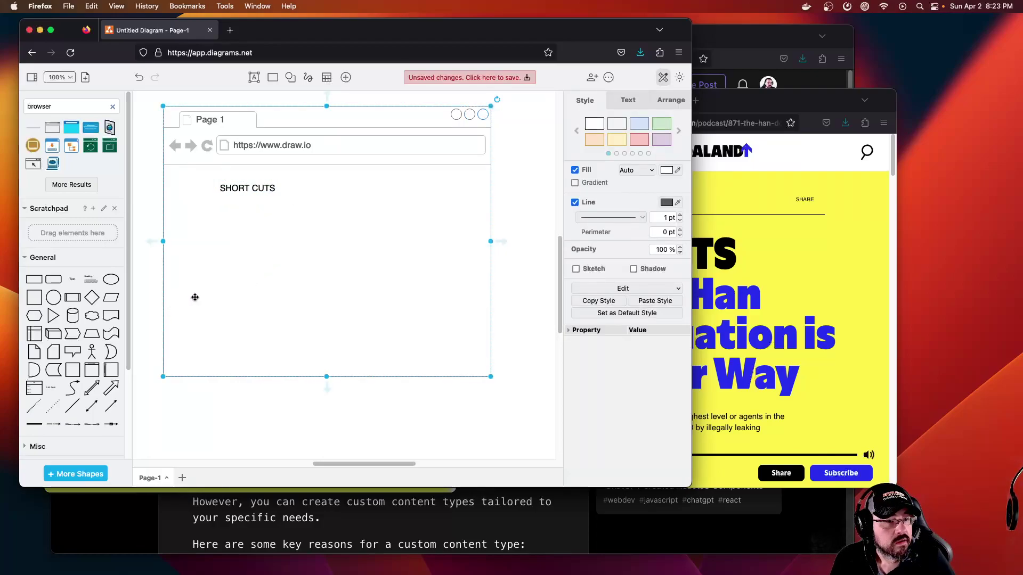
Add a 'Category:' text label to the left of SHORT CUTS
click(72, 279)
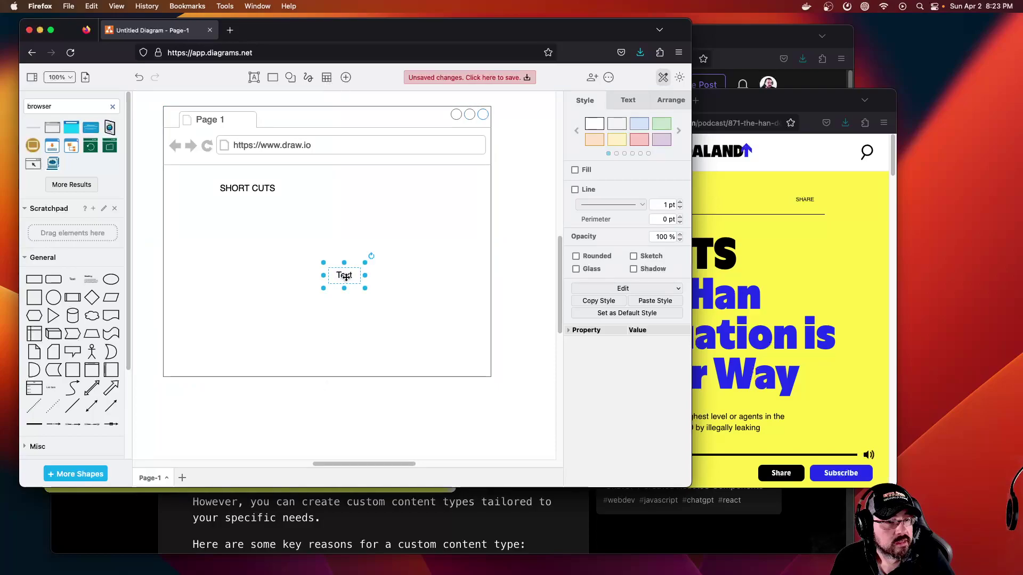
drag(345, 277, 148, 188)
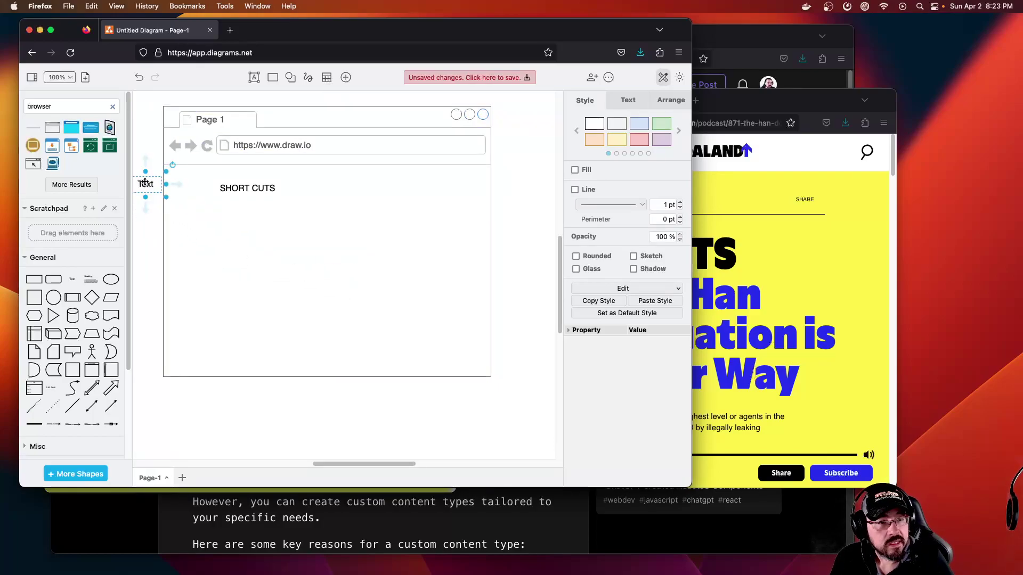
double_click(147, 183)
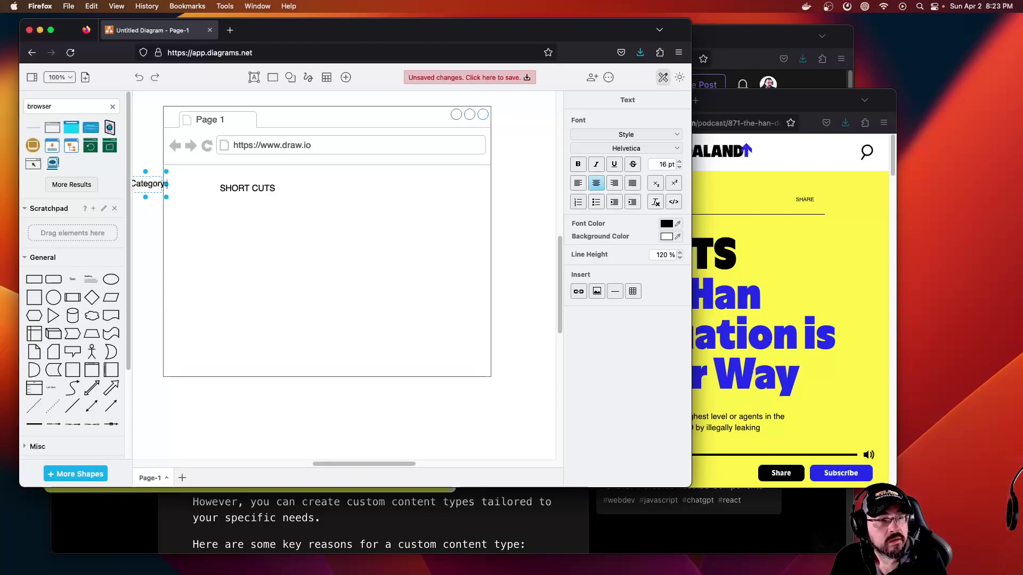
text(Category:)
click(291, 249)
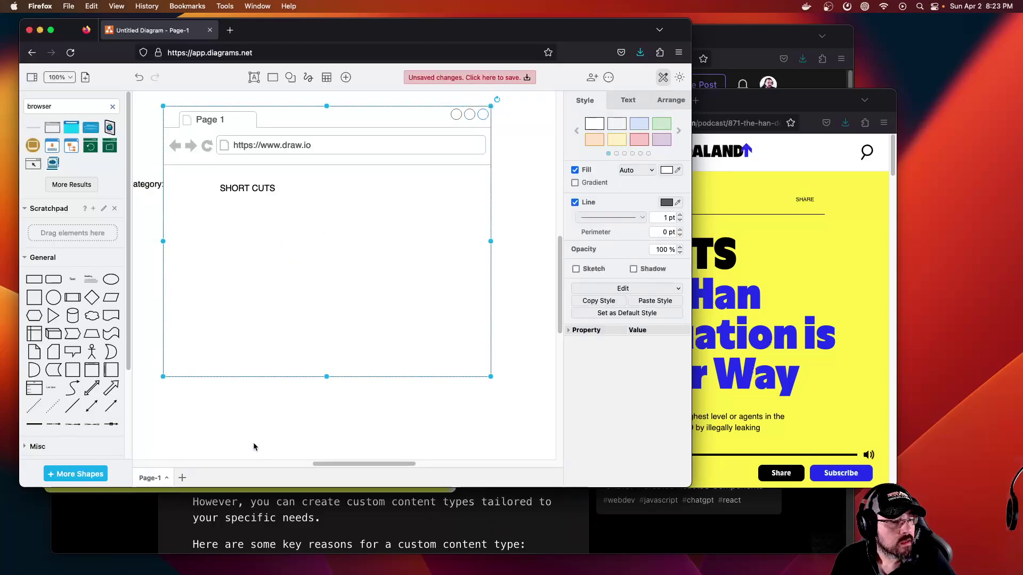
scroll(320, 458, left, 3)
Copy the #871 episode title from the site and paste it into a text shape under SHORT CUTS
click(700, 348)
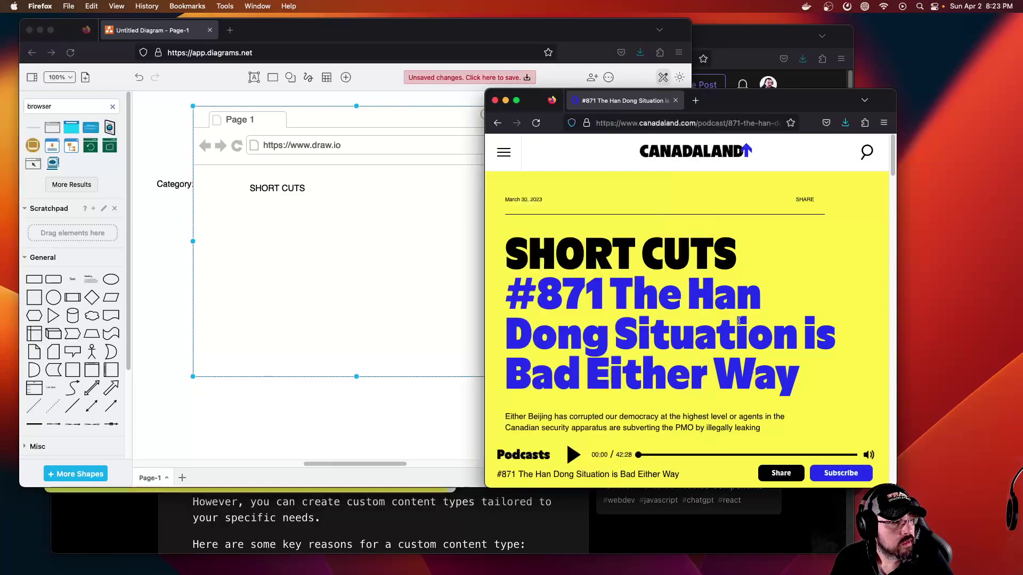
drag(791, 378, 507, 296)
right_click(582, 297)
click(598, 304)
click(400, 259)
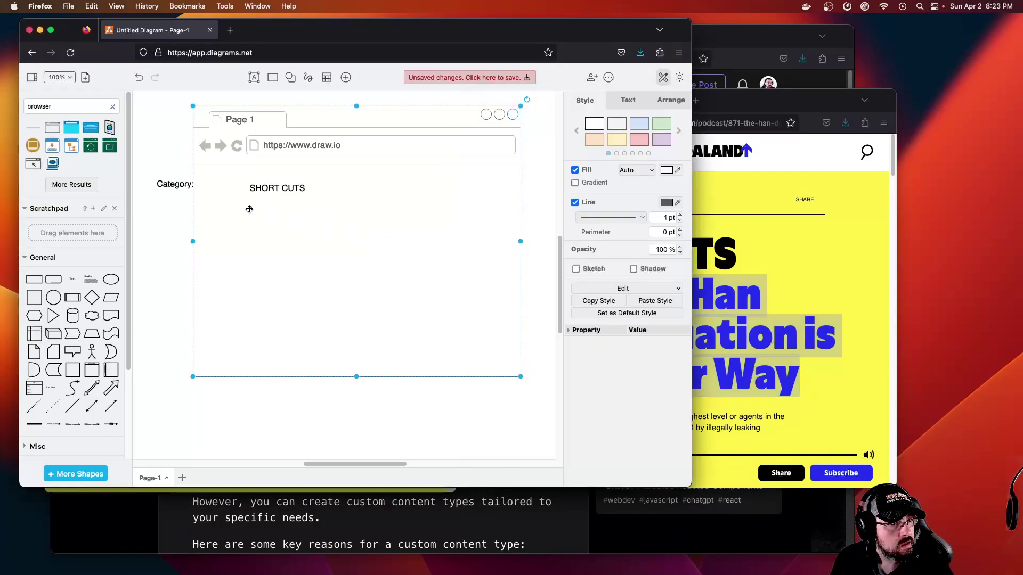
click(75, 274)
drag(353, 275, 269, 220)
double_click(269, 220)
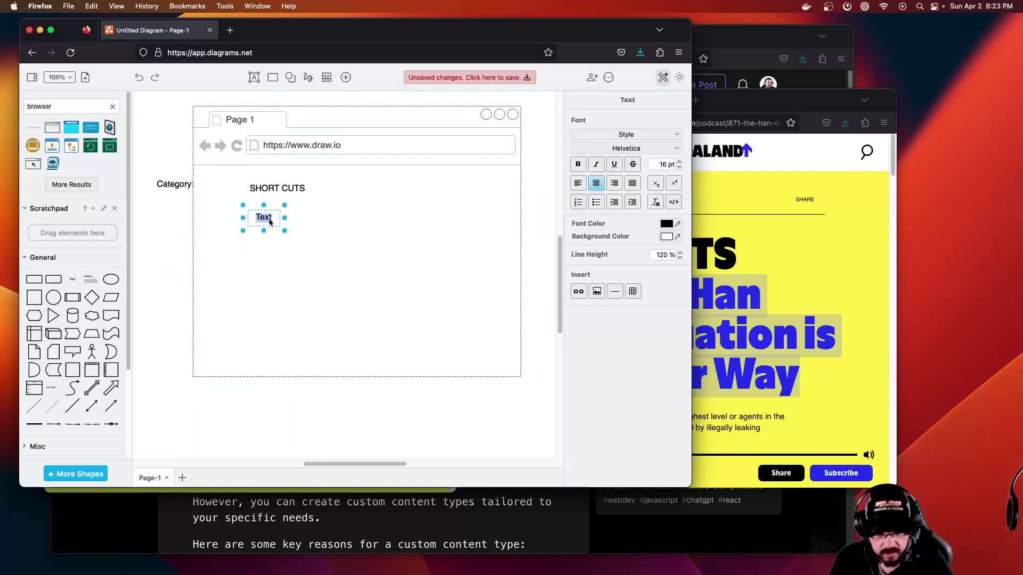
key(super+v)
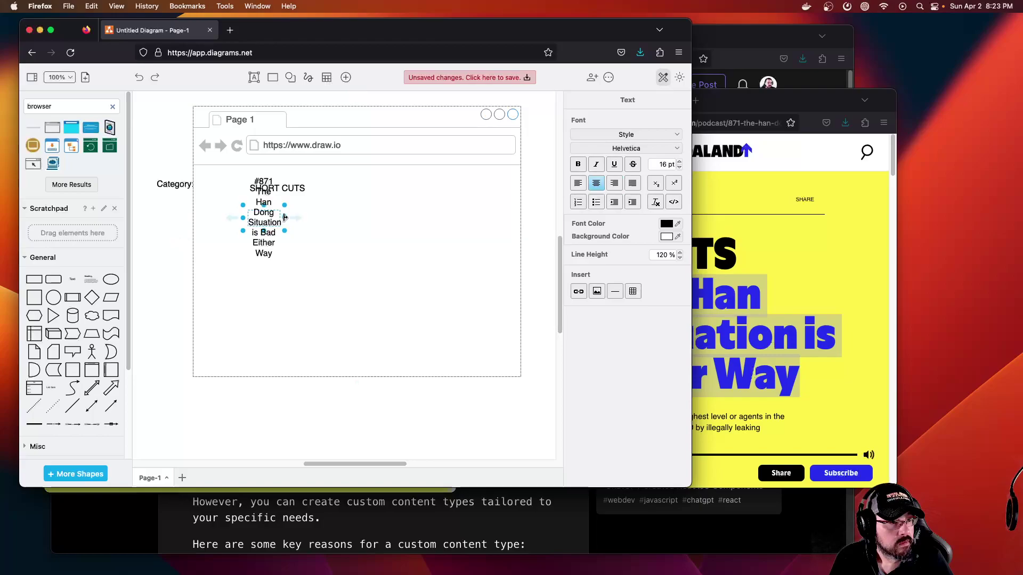
Widen the title box to one line, remove its fill and outline, and make its text blue
drag(284, 218, 431, 224)
click(640, 124)
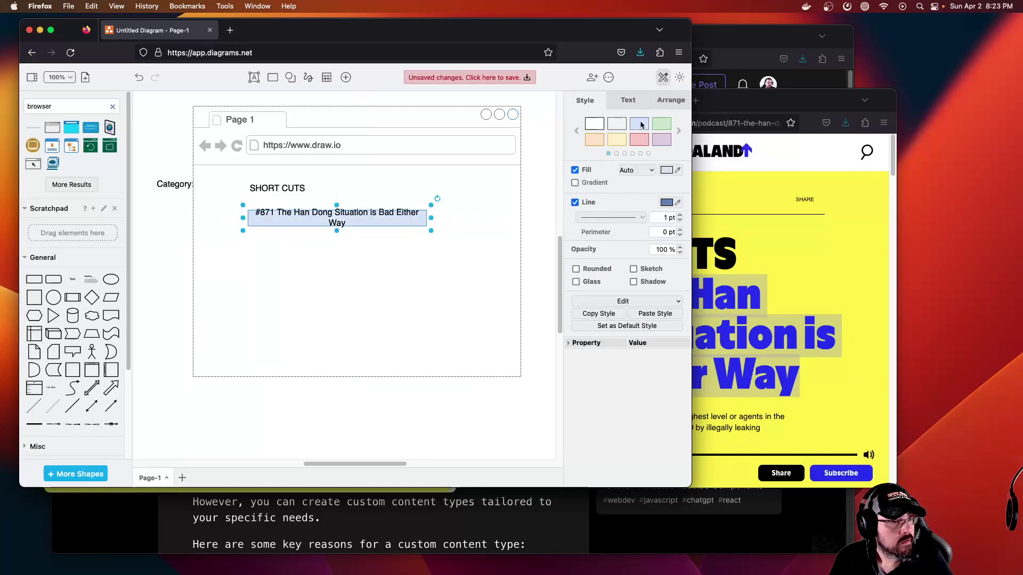
click(595, 124)
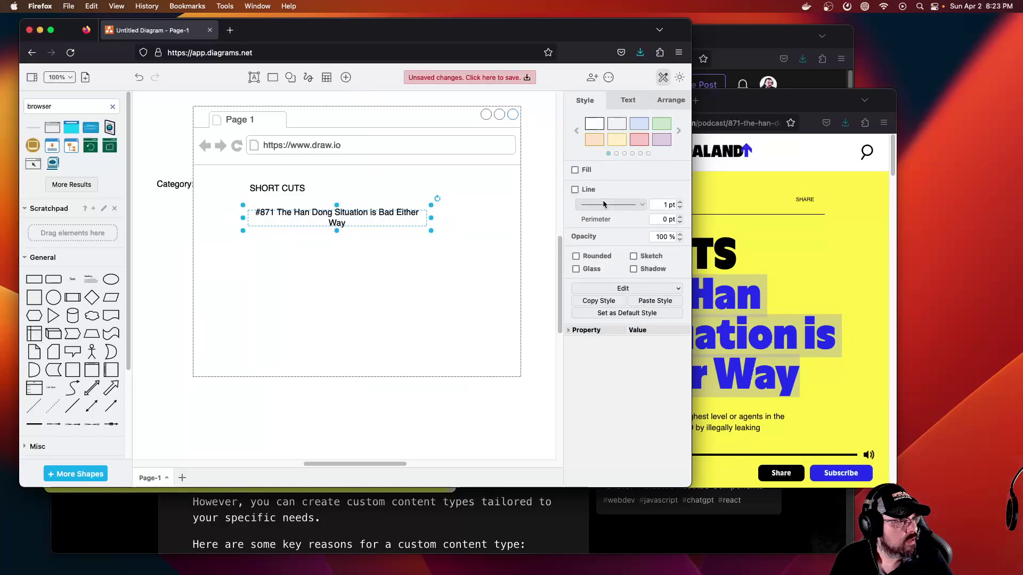
click(626, 100)
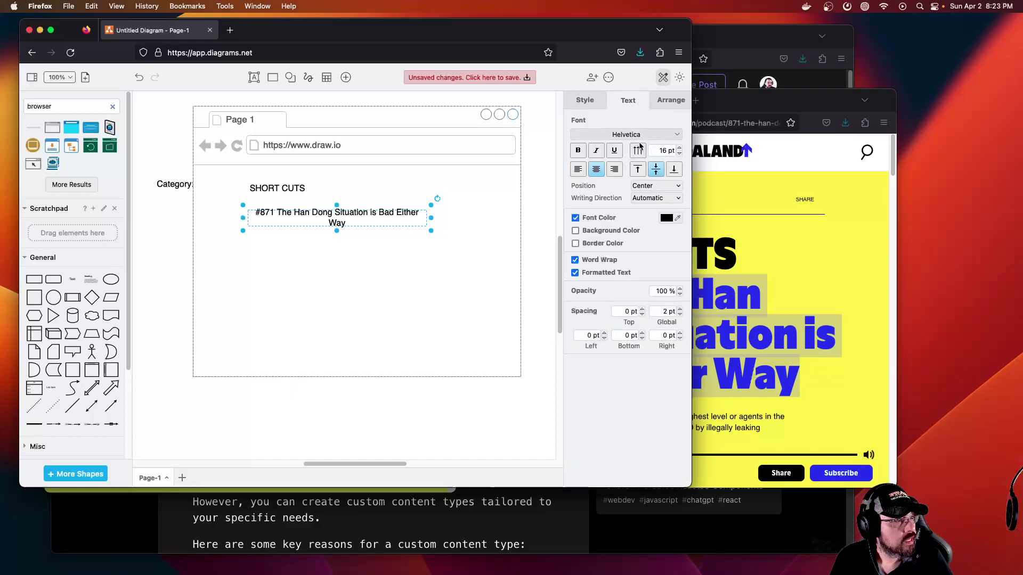
click(678, 219)
click(377, 312)
click(397, 364)
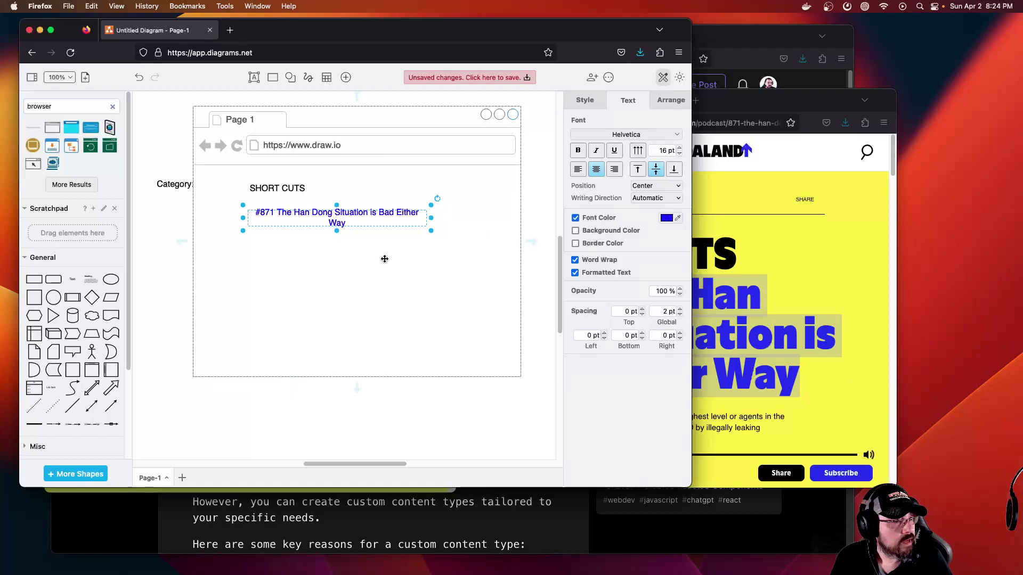
click(842, 232)
scroll(772, 267, down, 2)
Copy the episode summary paragraph from the Canadaland page
drag(704, 337, 521, 324)
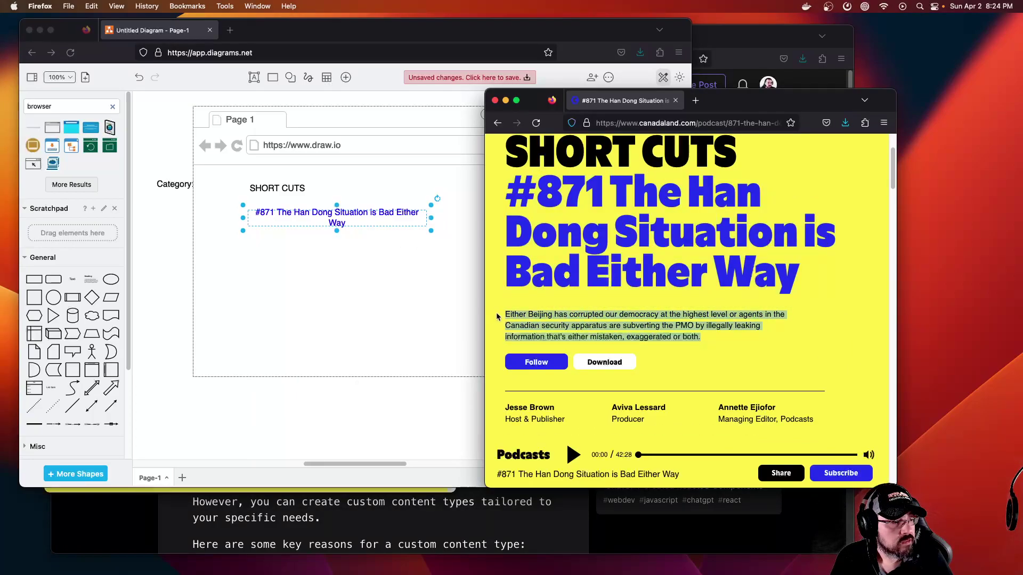
right_click(534, 313)
click(559, 325)
key(super+grave)
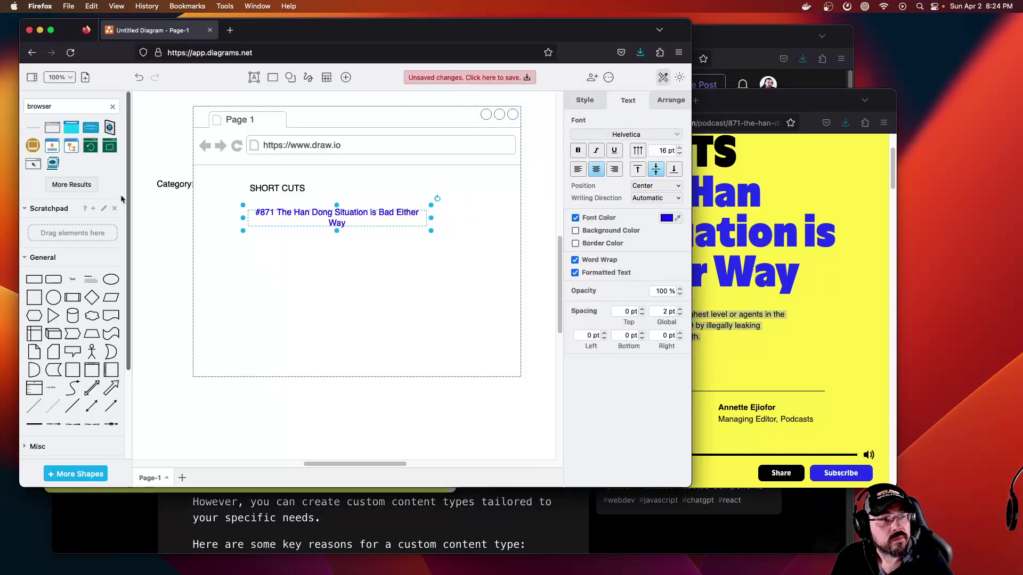
Add a Text shape below the blue episode title and try pasting the summary into it
click(72, 279)
drag(372, 274, 266, 242)
double_click(267, 242)
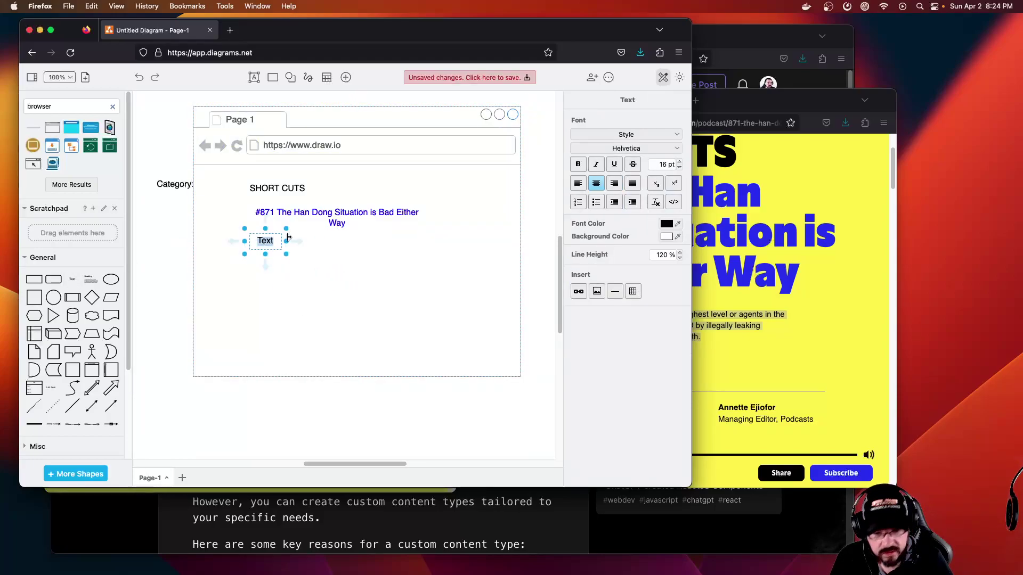
key(super+v)
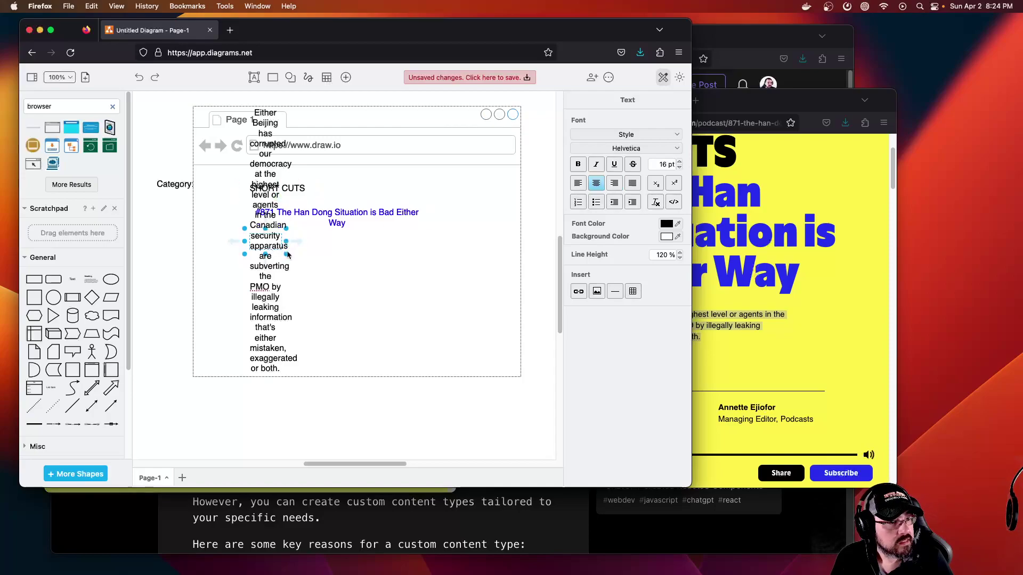
key(Escape)
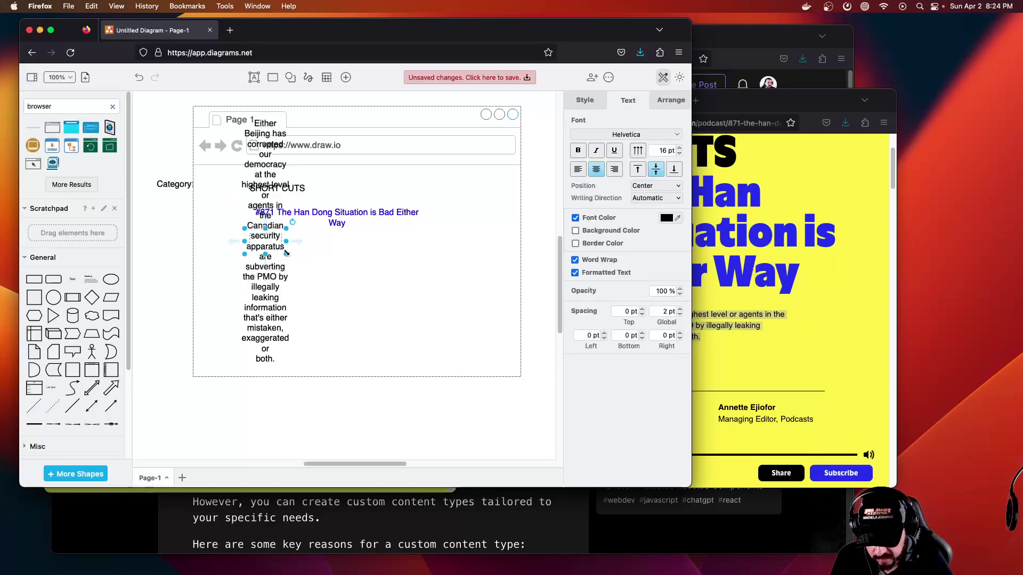
key(super+z)
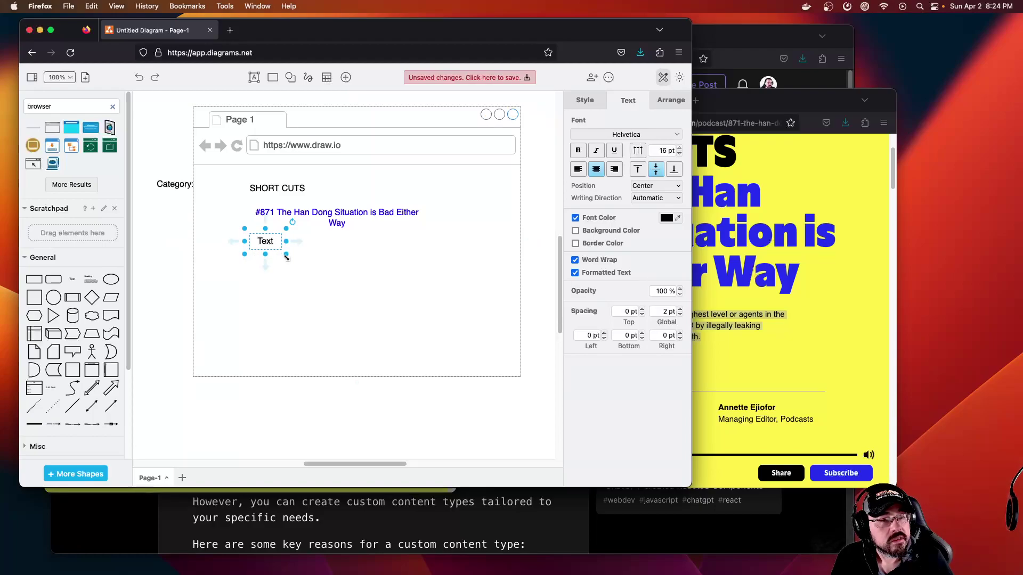
Enlarge the text box, paste the summary, and resize it so it wraps into four wide lines
scroll(53, 298, down, 4)
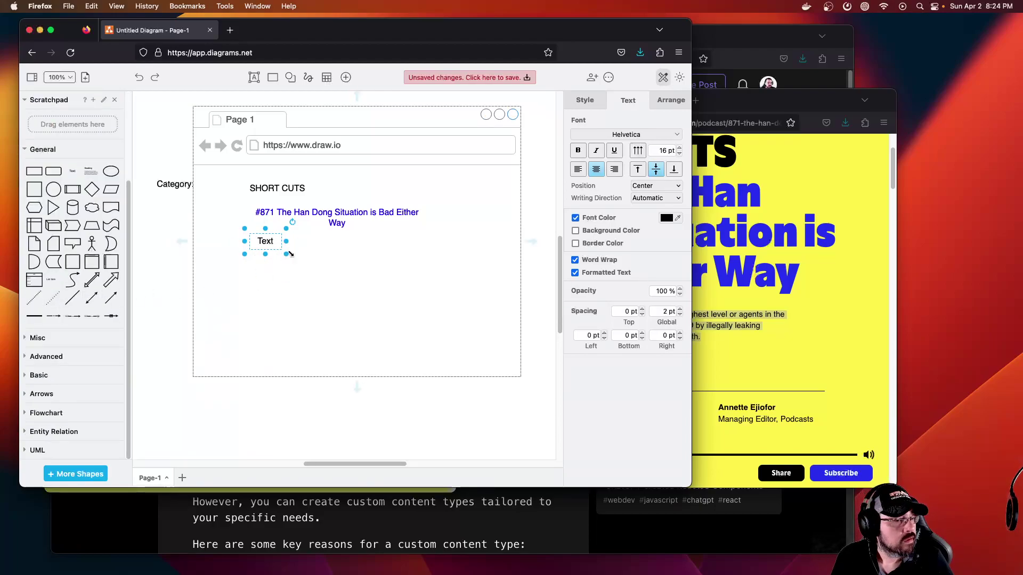
drag(290, 254, 510, 350)
double_click(389, 288)
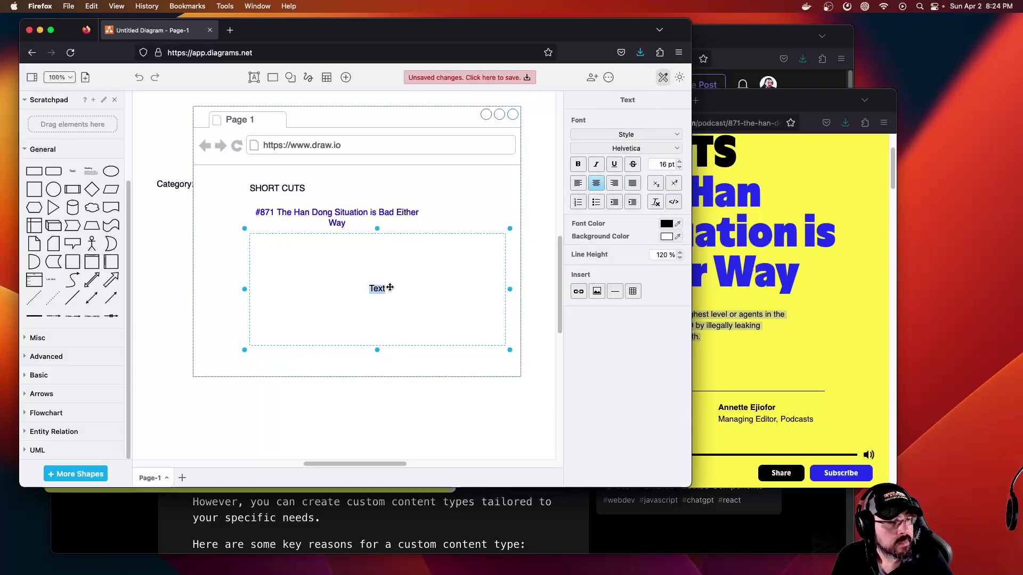
key(super+v)
click(407, 259)
drag(507, 233, 468, 256)
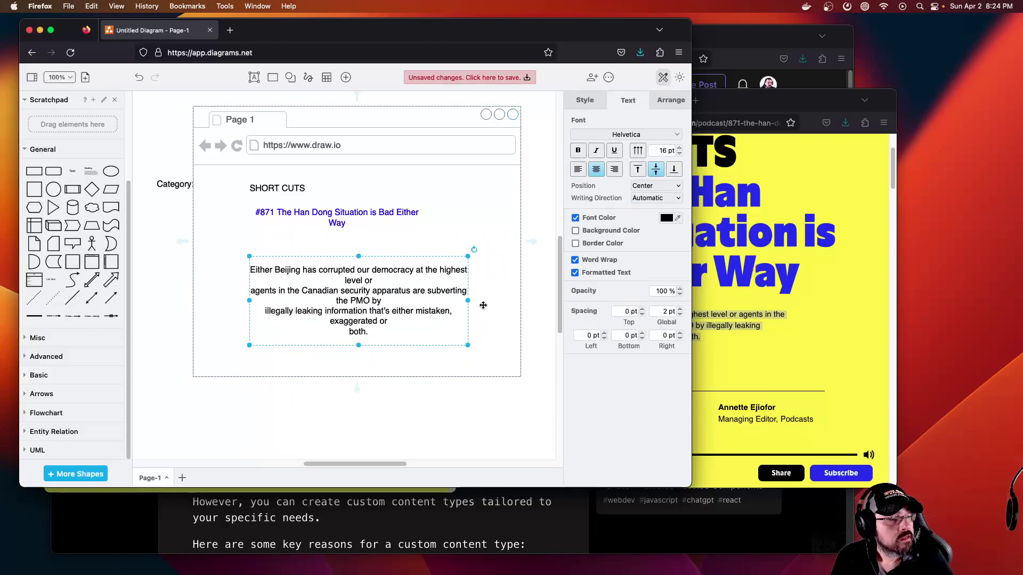
drag(469, 302, 452, 267)
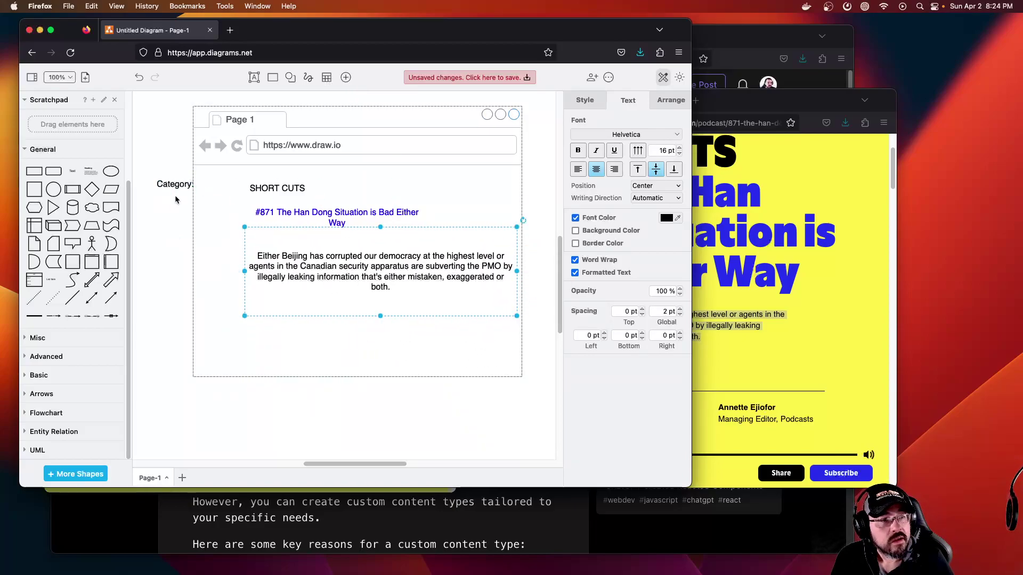
Duplicate the Category: label just below it and rename the copy 'Title:'
click(176, 185)
drag(177, 186, 176, 207)
double_click(189, 193)
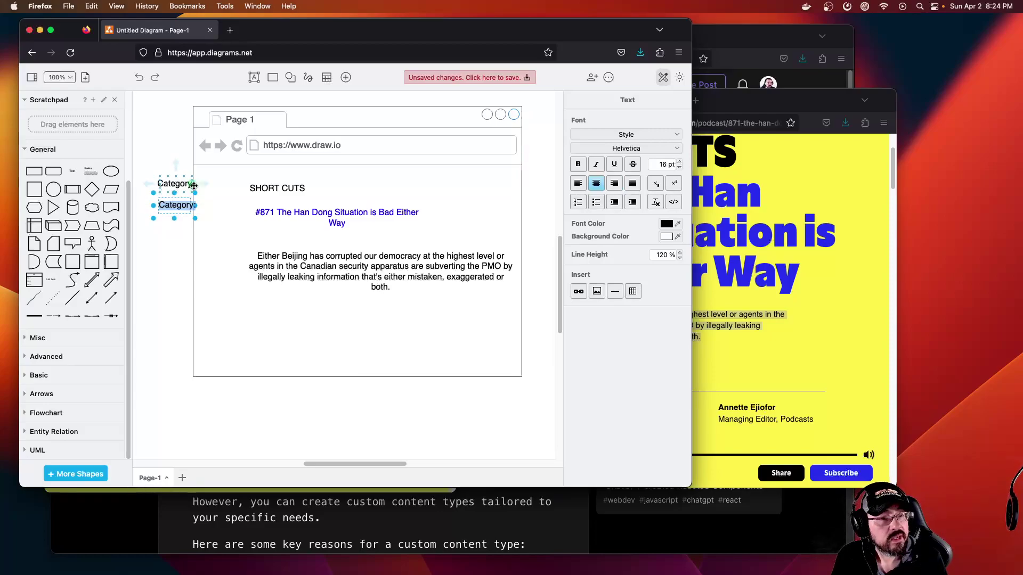
text(Title:)
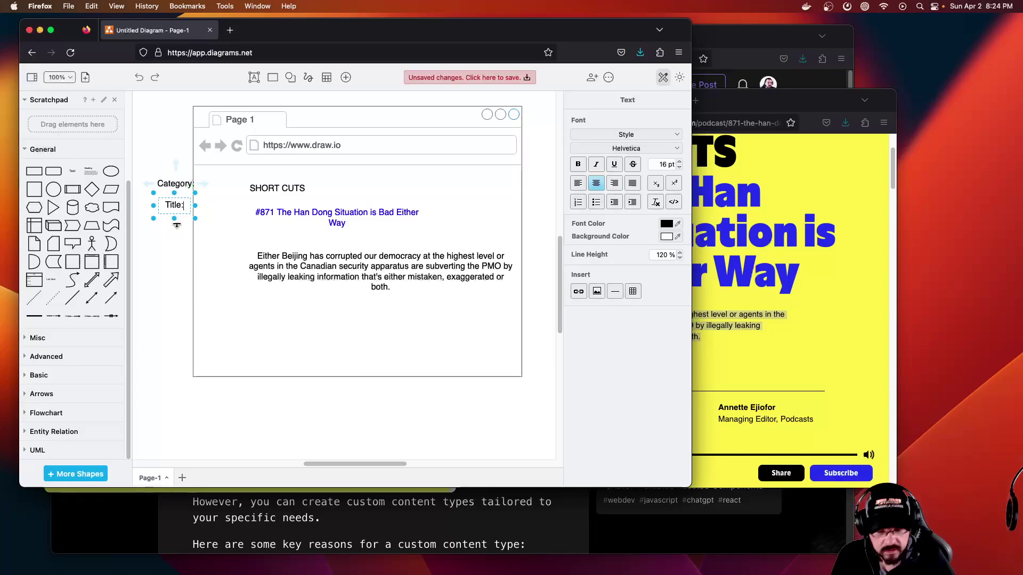
key(Escape)
drag(176, 204, 181, 209)
Duplicate the Title: label and relabel the copy 'Summary:'
key(ctrl+d)
key(F2)
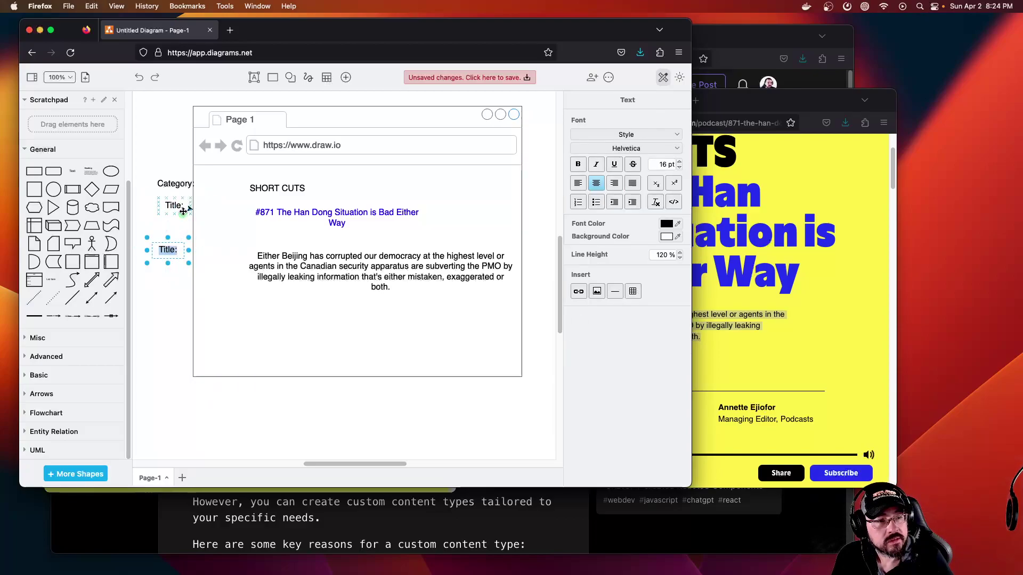
text(Summary:)
click(171, 288)
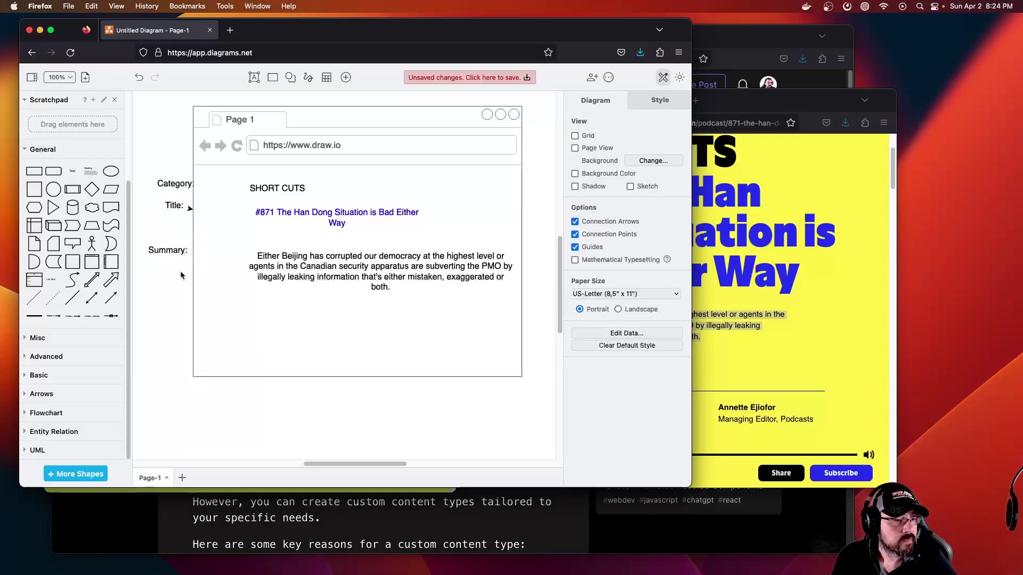
Copy the Summary: label further down and relabel it 'Links'
click(812, 299)
scroll(776, 315, down, 1)
scroll(776, 317, down, 2)
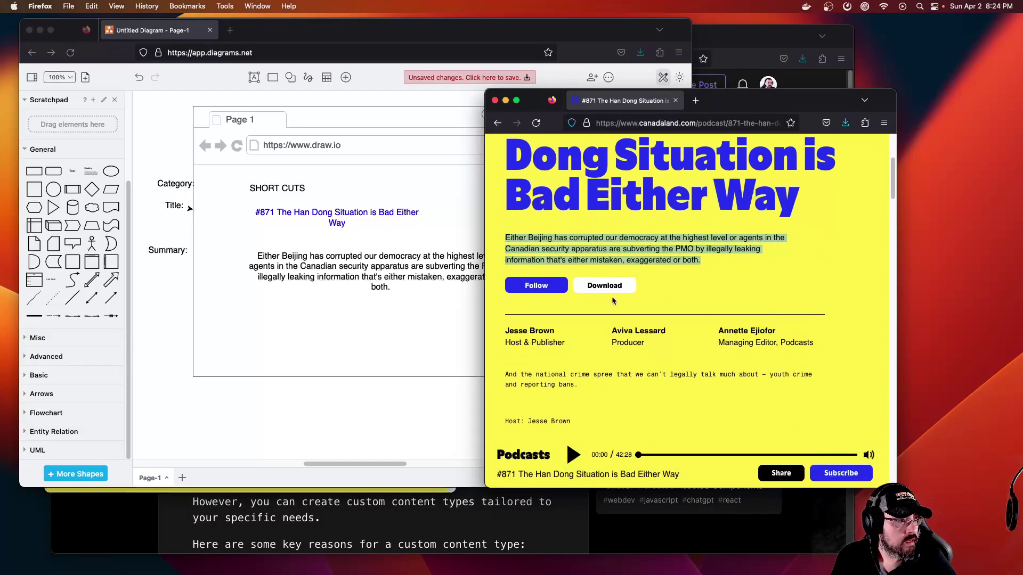
click(384, 320)
click(167, 252)
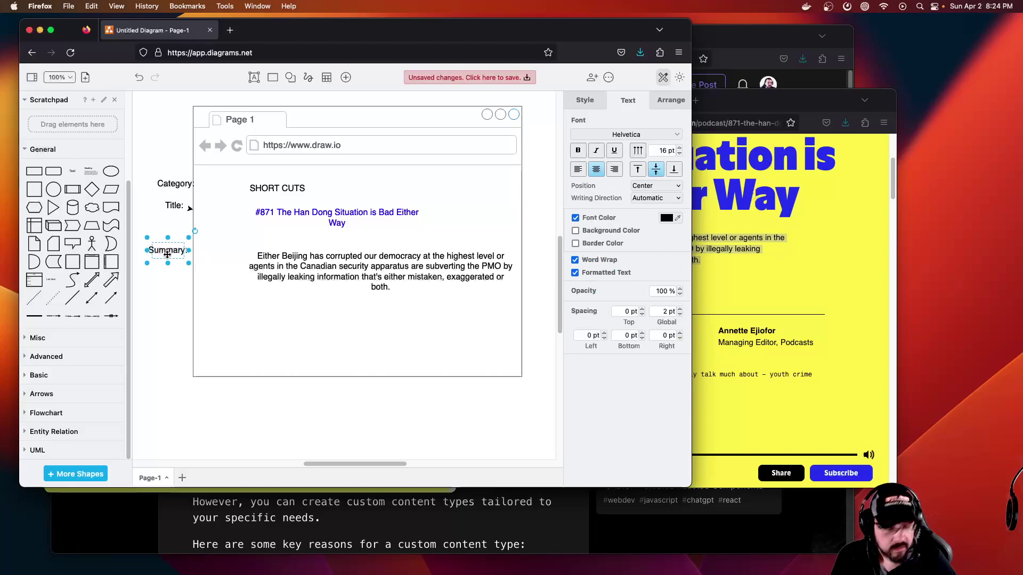
drag(170, 254, 174, 309)
double_click(174, 309)
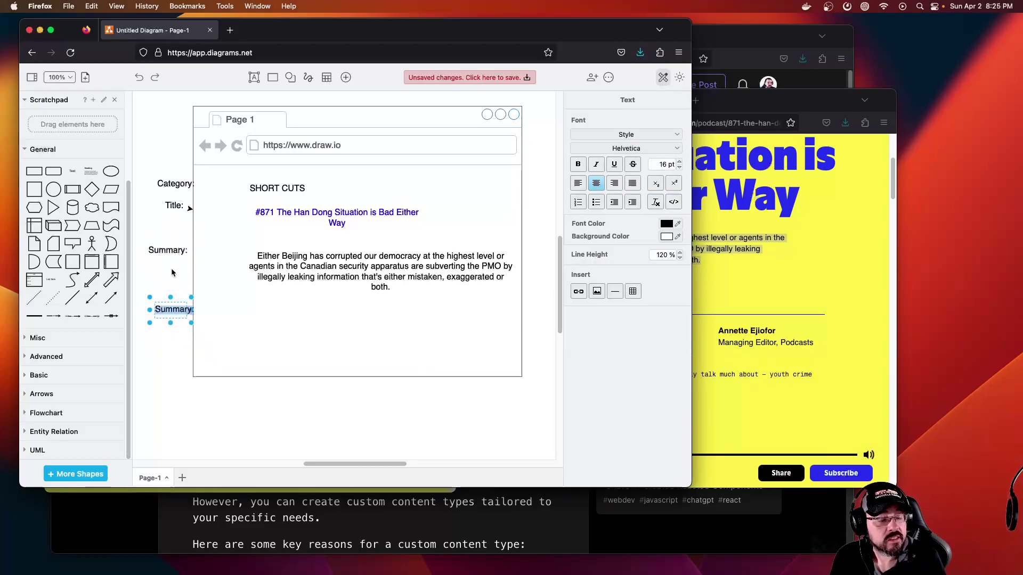
text(Links:)
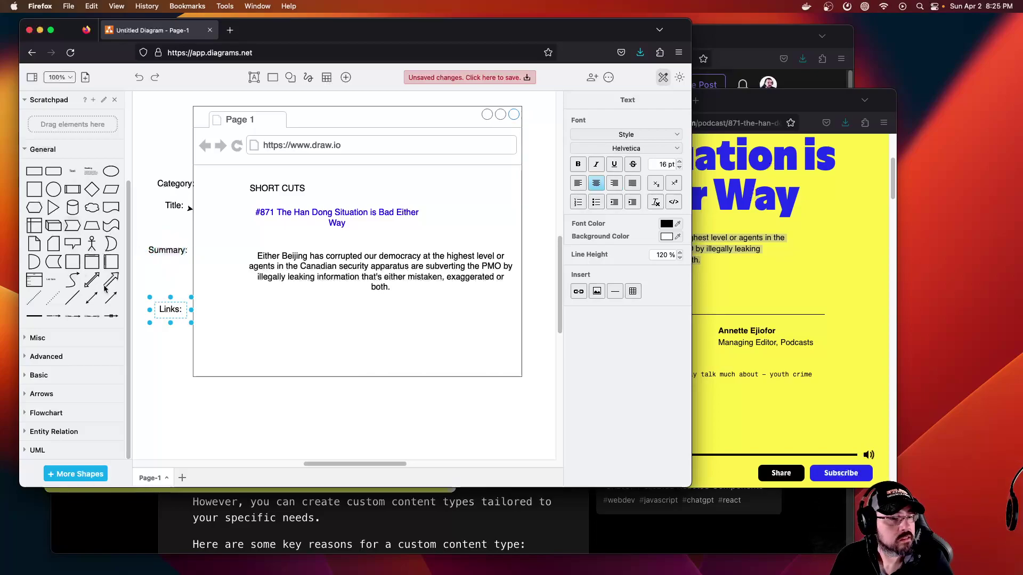
key(Escape)
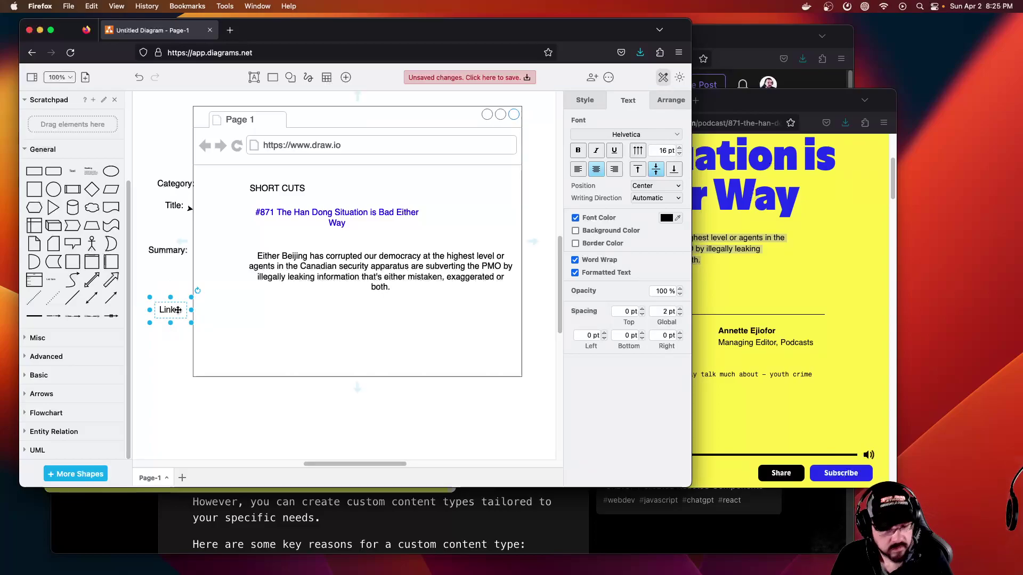
Search the shape library for 'button' and place a button near the Links: label
click(267, 286)
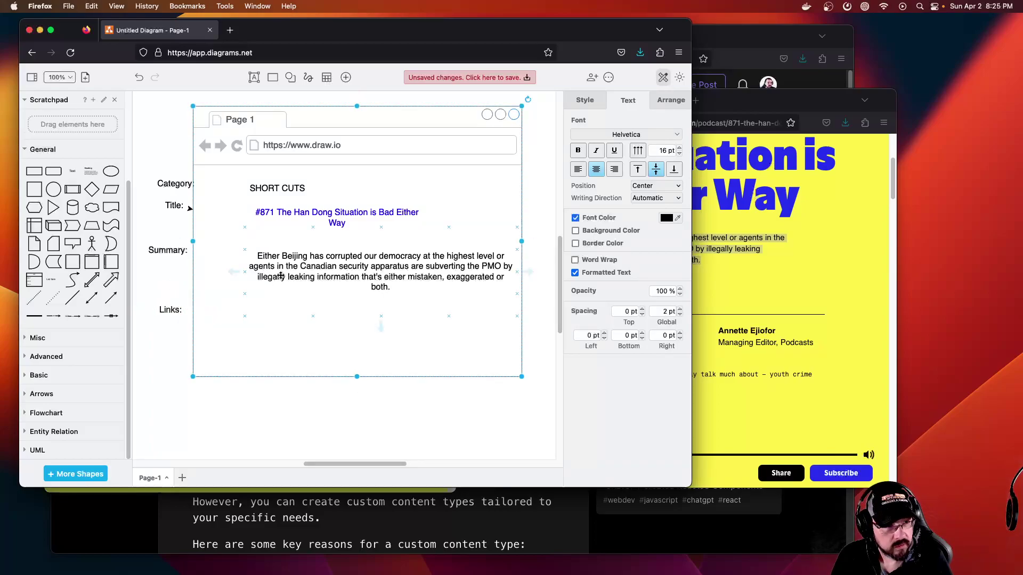
click(713, 301)
click(73, 132)
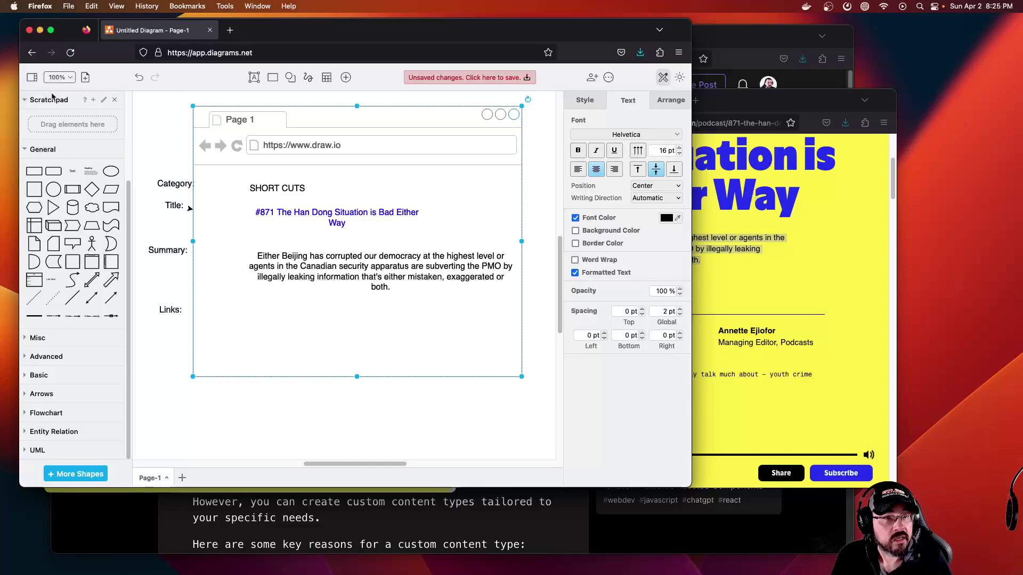
scroll(81, 270, up, 3)
double_click(54, 111)
text(button)
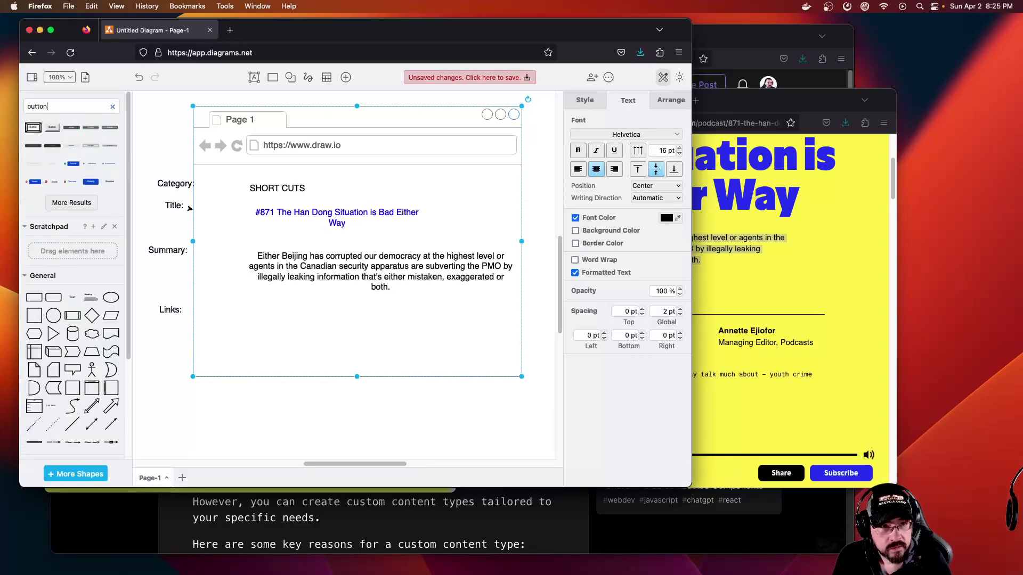
drag(71, 126, 279, 314)
Label the button 'Follow' and make it narrower
click(720, 270)
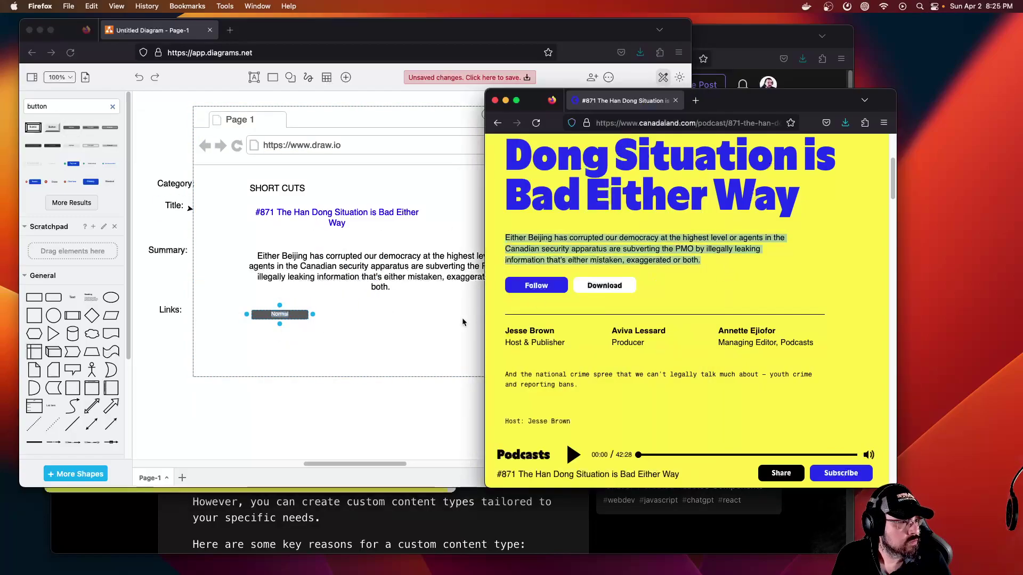
double_click(273, 318)
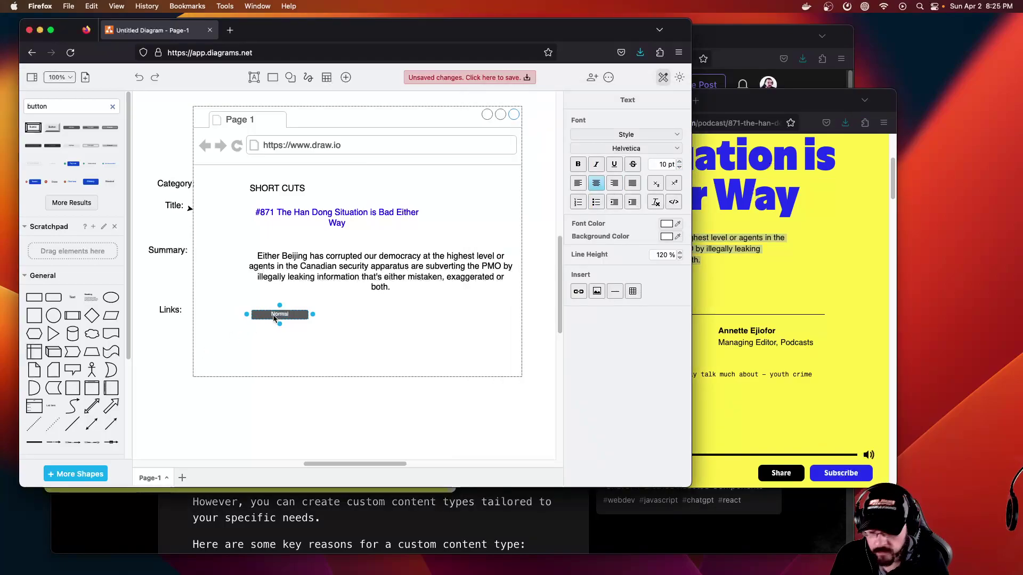
key(super+s)
key(Escape)
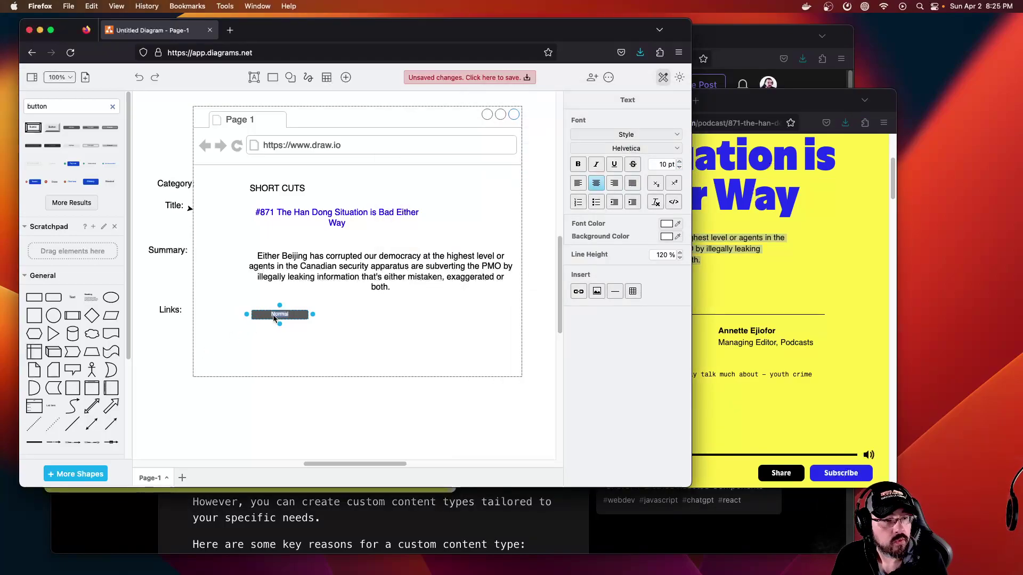
text(Follow)
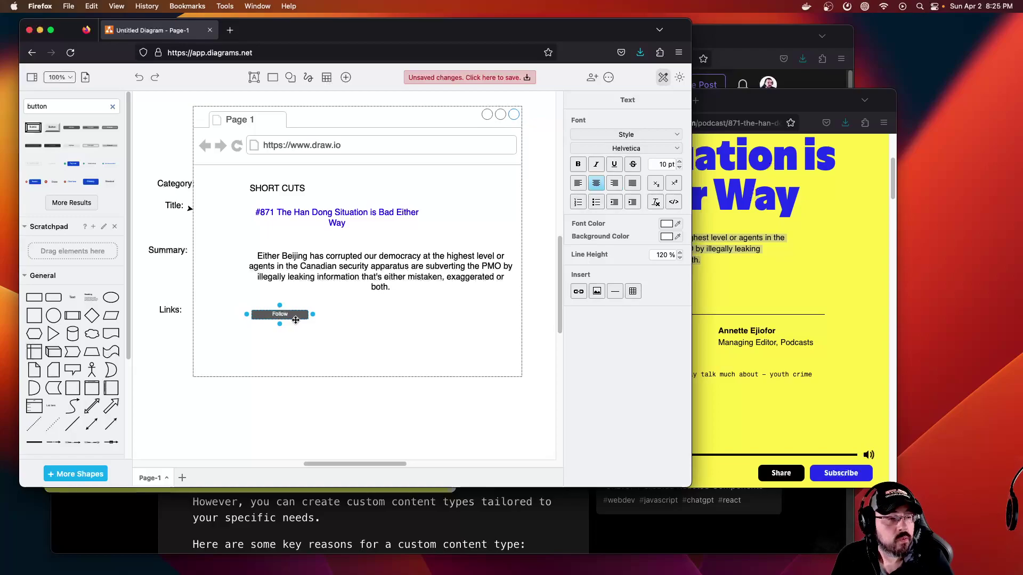
drag(314, 316, 284, 315)
click(284, 315)
Clone the Follow button to its right and relabel the copy 'Download'
click(271, 315)
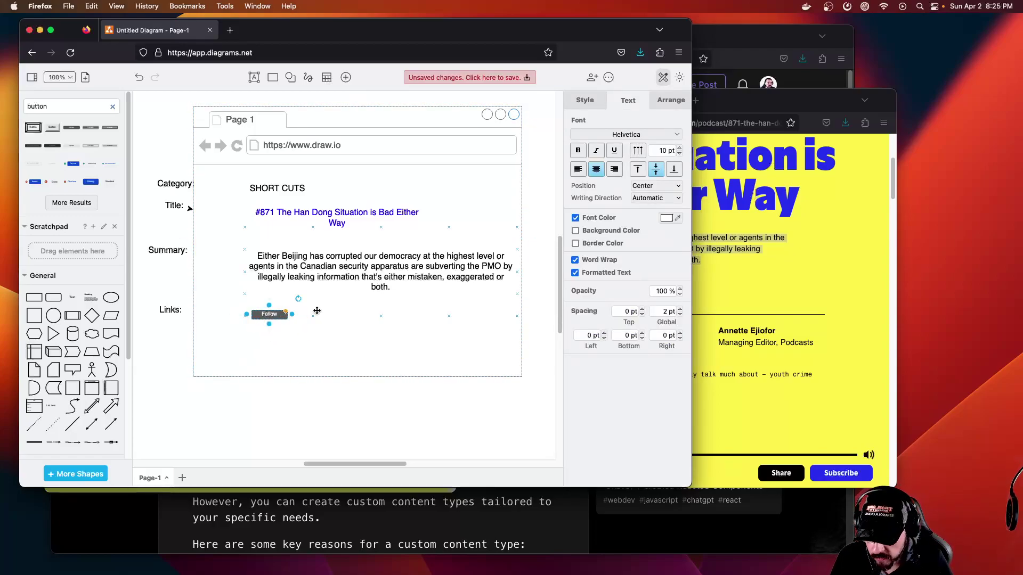
click(308, 314)
double_click(317, 314)
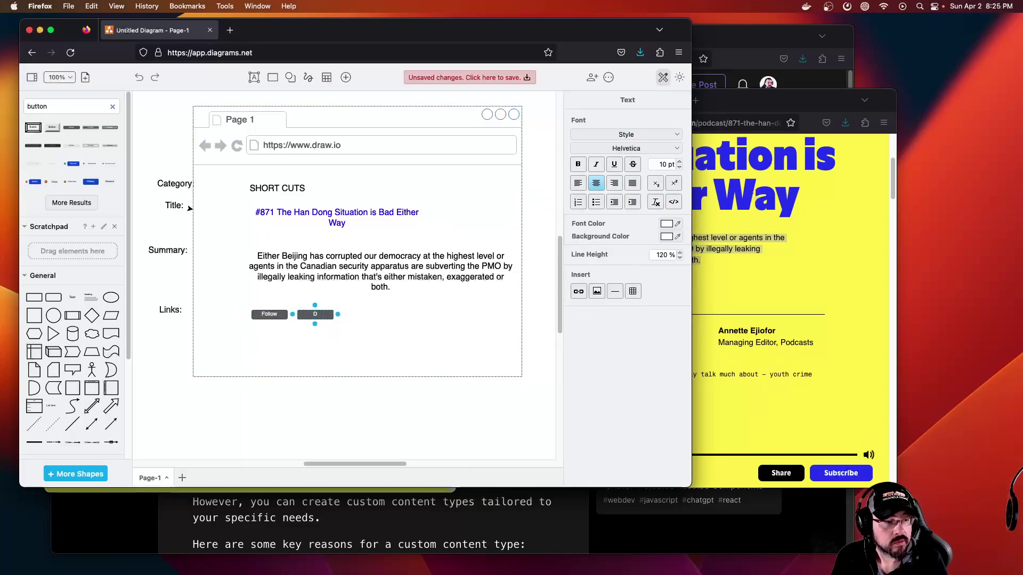
click(377, 343)
click(526, 326)
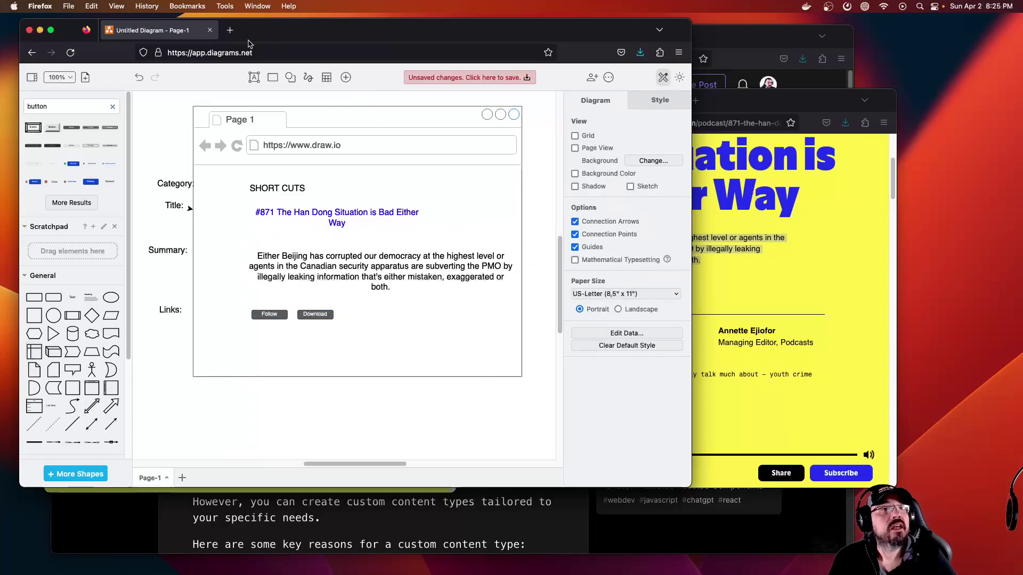
Minimize the Canadaland and diagram windows and narrow the browser showing the Create Basic page form
drag(248, 43, 409, 65)
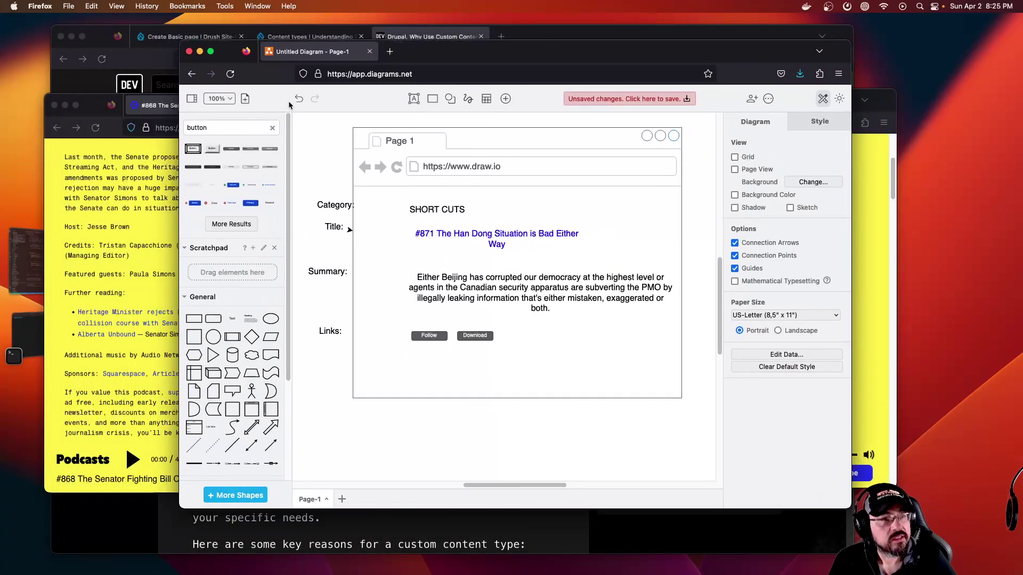
click(137, 197)
click(65, 106)
click(200, 51)
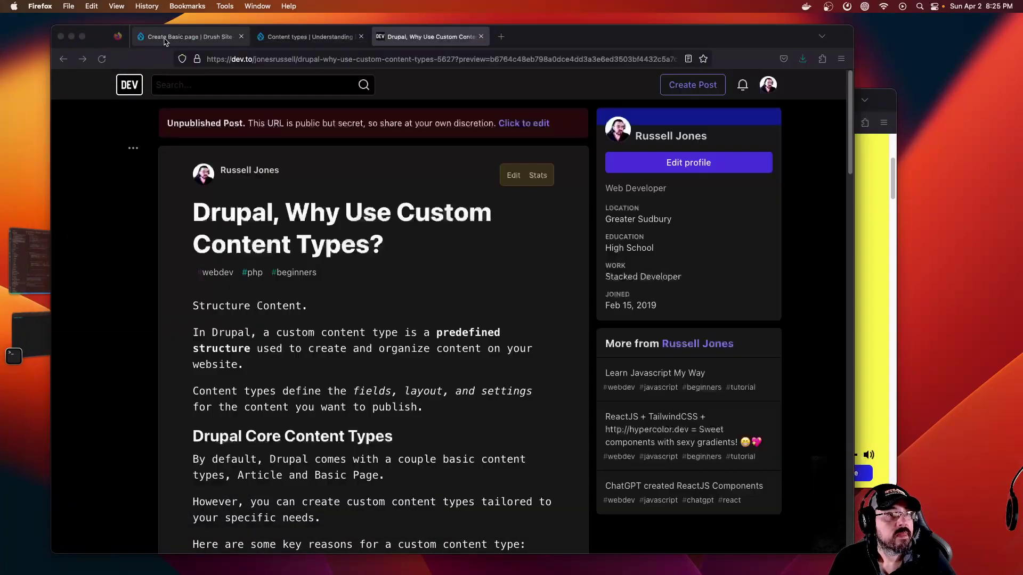
click(189, 36)
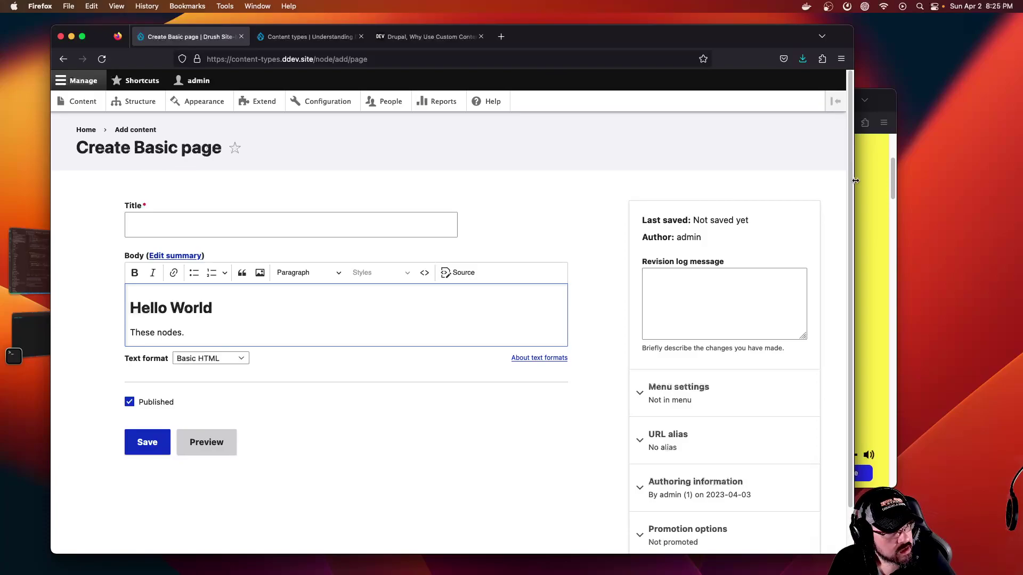
drag(853, 197, 462, 197)
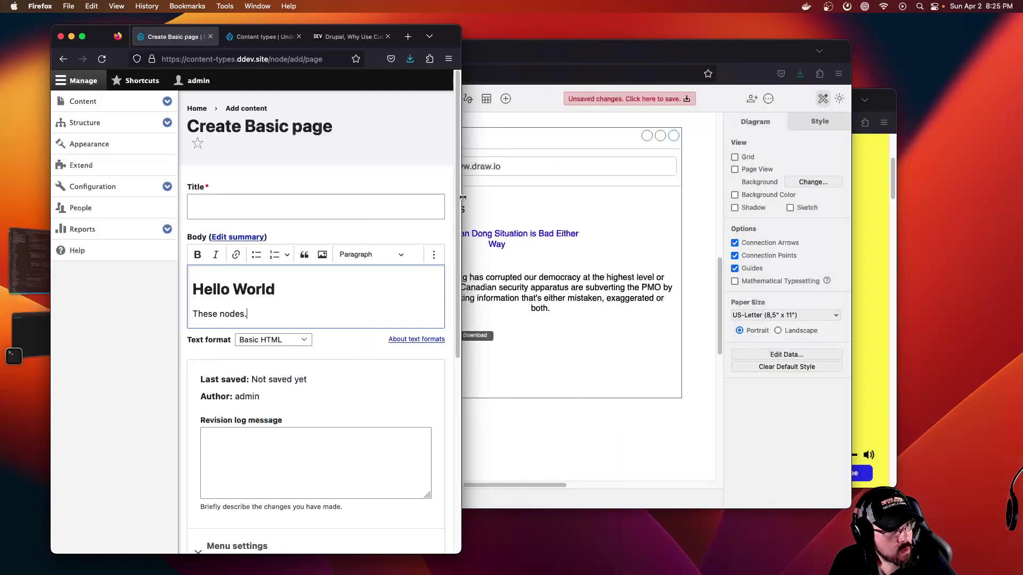
click(84, 80)
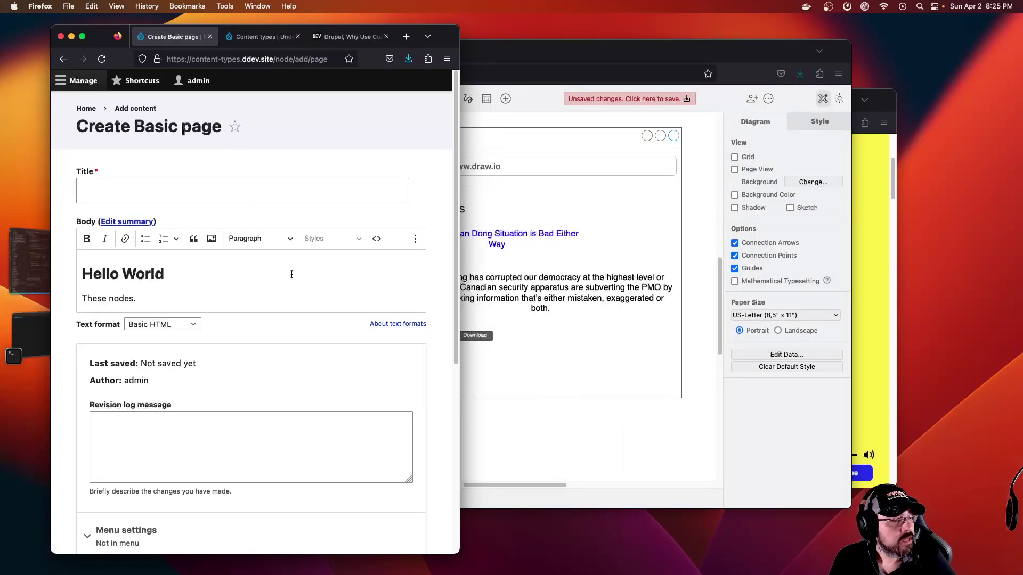
click(466, 250)
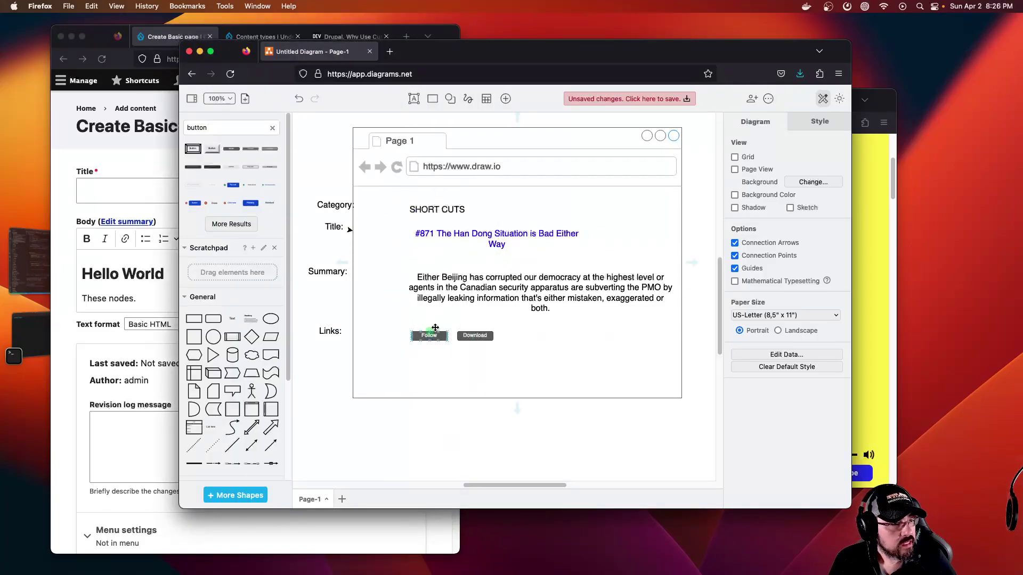
Shift the wireframe container up slightly and move the Links: label up under Title:
click(476, 285)
drag(476, 285, 494, 267)
click(353, 227)
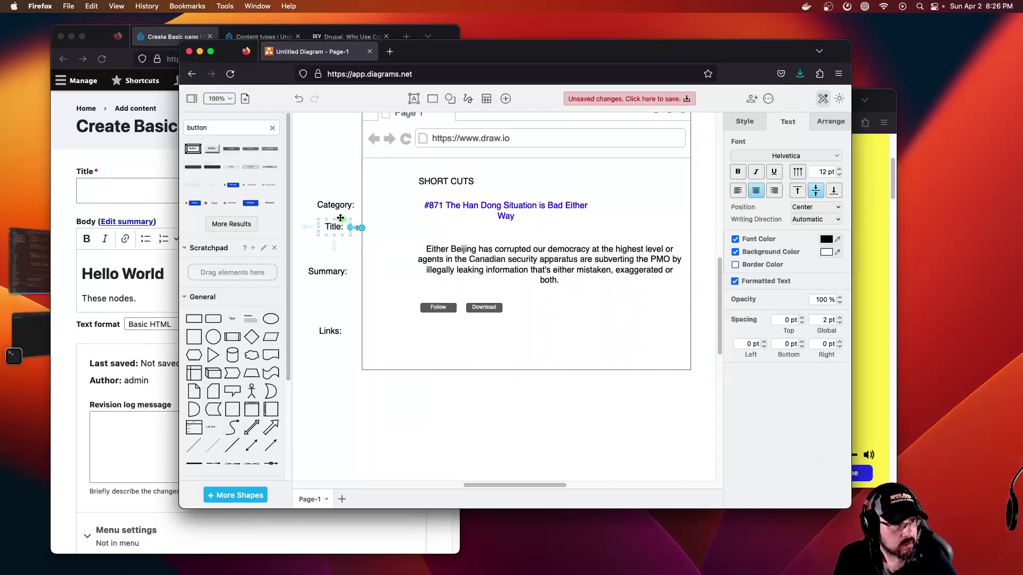
click(340, 218)
click(329, 332)
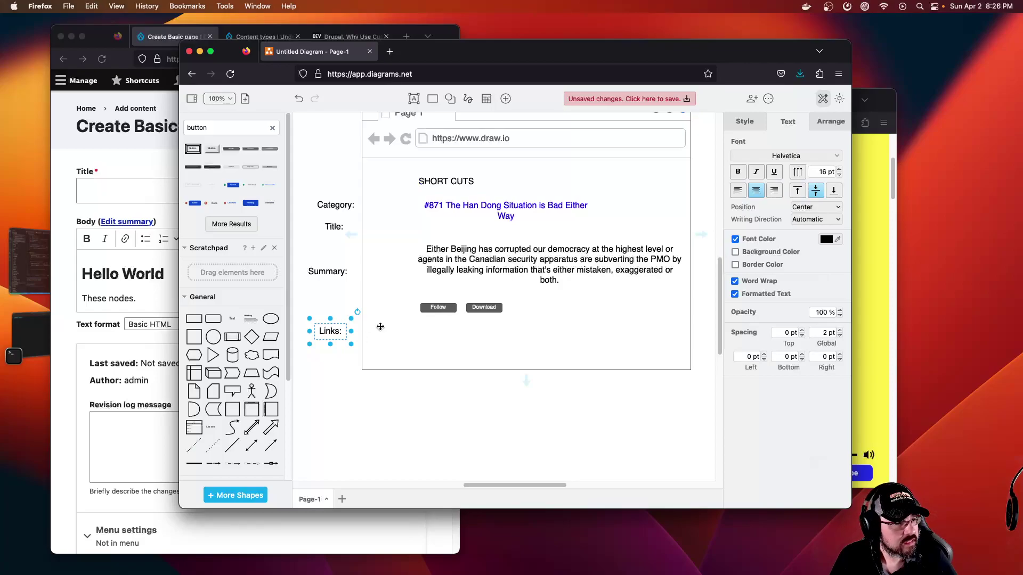
mouse_move(331, 332)
mouse_down()
mouse_move(330, 245)
mouse_move(327, 322)
mouse_up()
Adjust the wireframe page container and select the description text block
click(454, 253)
mouse_move(476, 256)
mouse_down()
mouse_move(481, 288)
mouse_move(475, 257)
mouse_up()
double_click(475, 257)
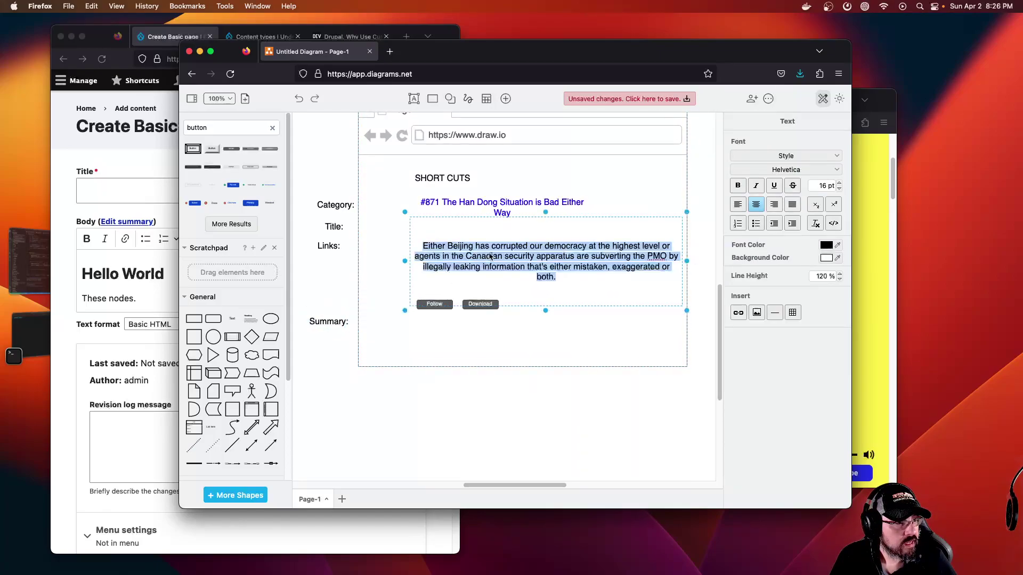
click(551, 261)
drag(552, 264, 582, 367)
click(576, 302)
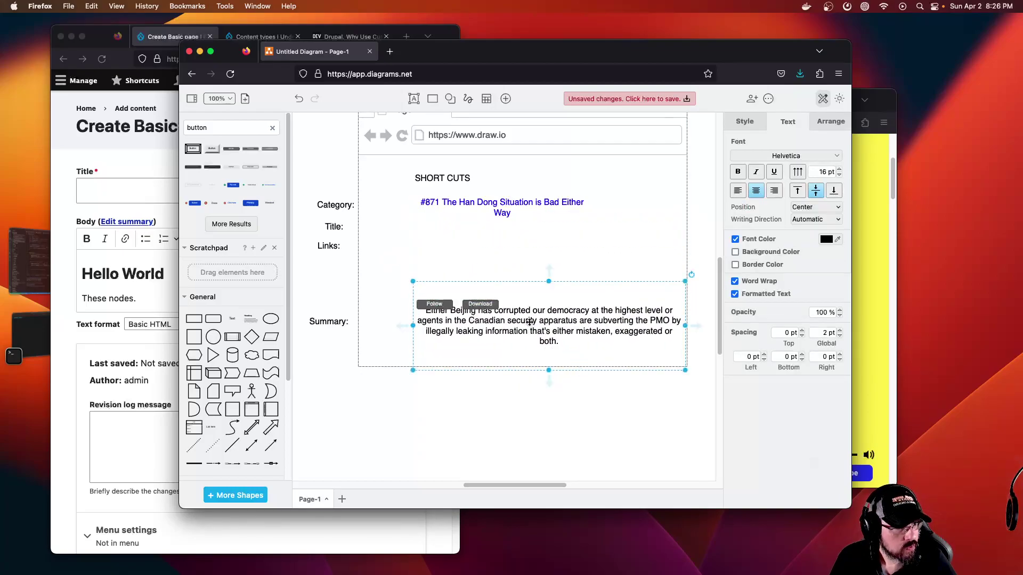
Move the Follow and Download buttons up to the Links row and the description beside Summary
click(494, 308)
drag(439, 303, 432, 244)
click(453, 311)
drag(482, 318, 464, 295)
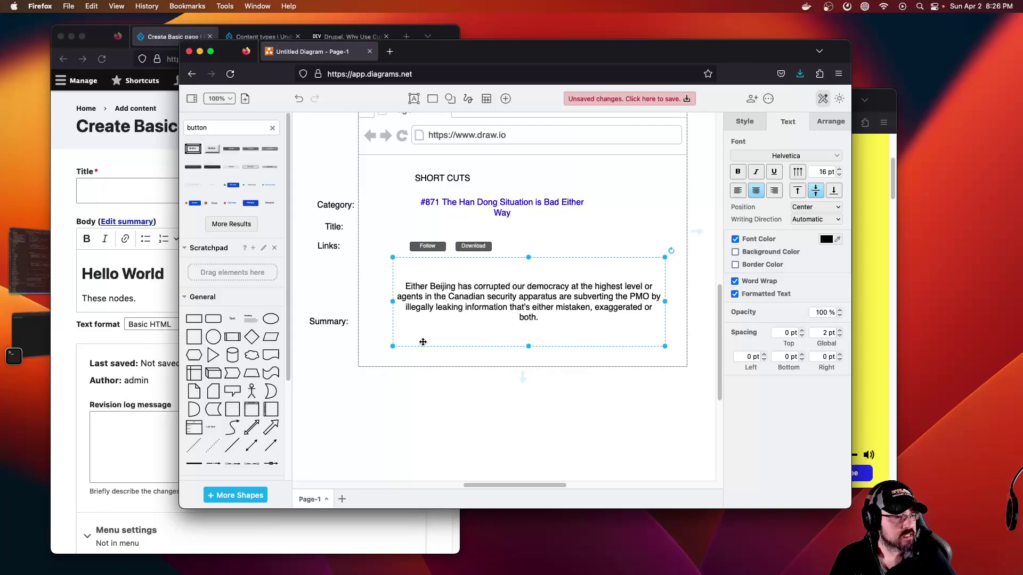
click(59, 334)
Replace 'These nodes.' in the Body with a 'Summary' line and a new paragraph, then try saving
click(209, 304)
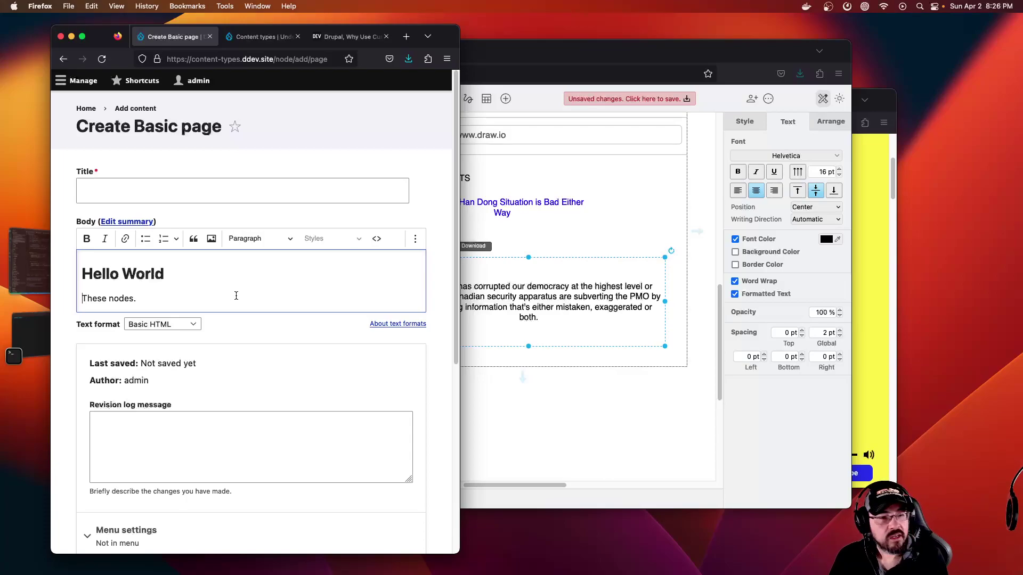
key(super+shift+Right)
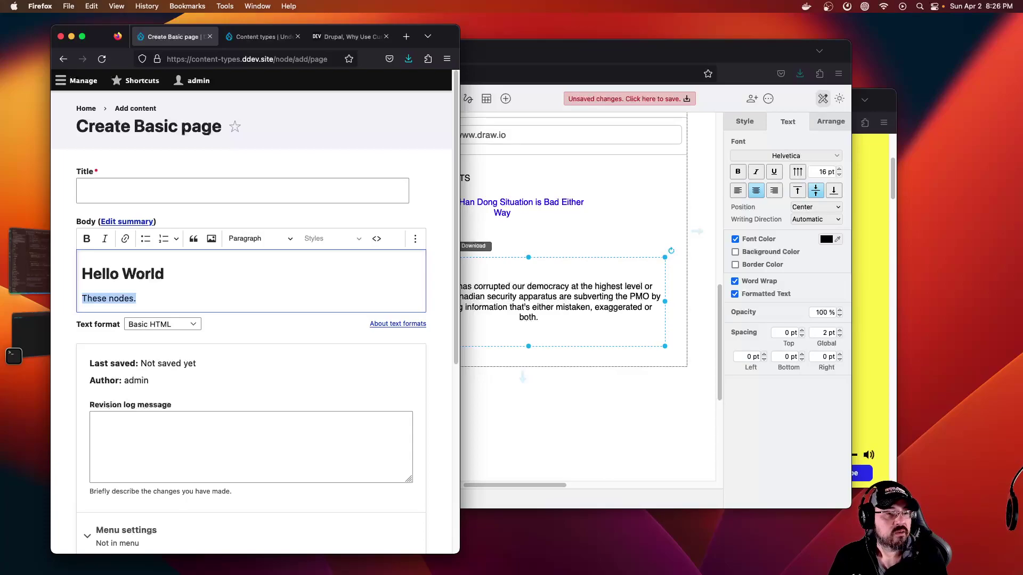
text(Summary)
key(Return)
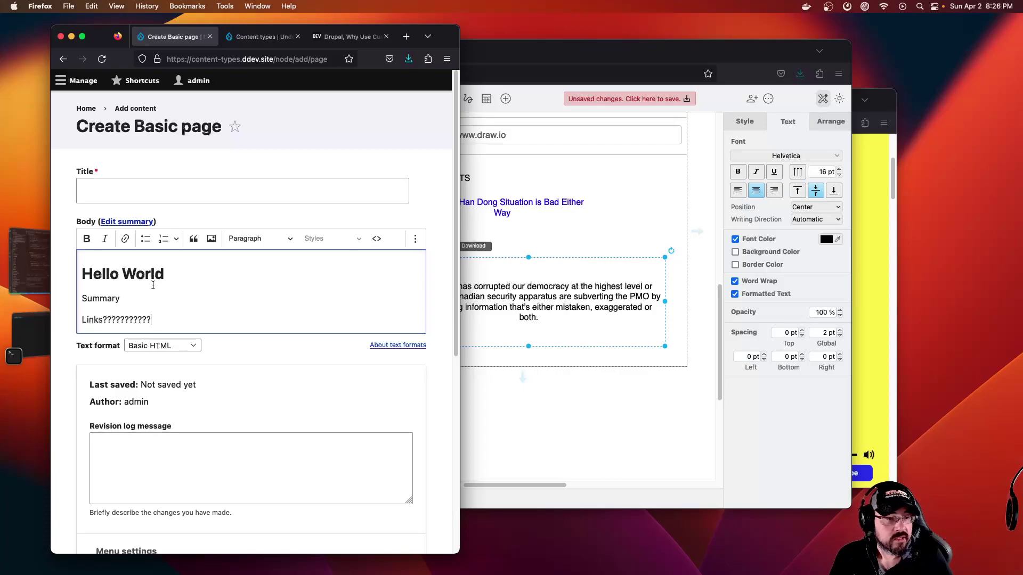
scroll(106, 415, down, 8)
click(99, 479)
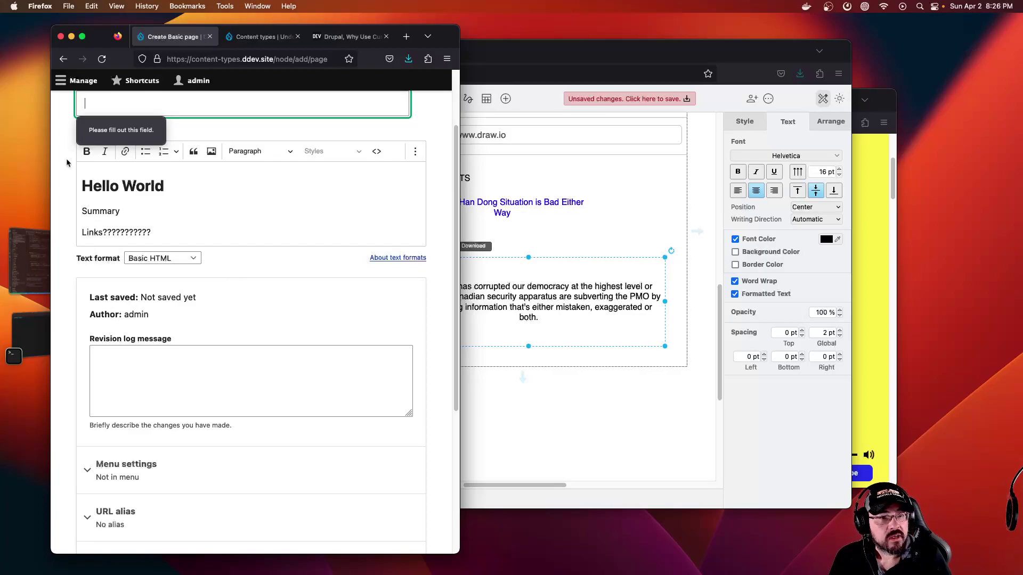
Enter the title 'Hi' and submit the Basic page
scroll(66, 163, up, 3)
click(129, 188)
text(Hi)
key(Return)
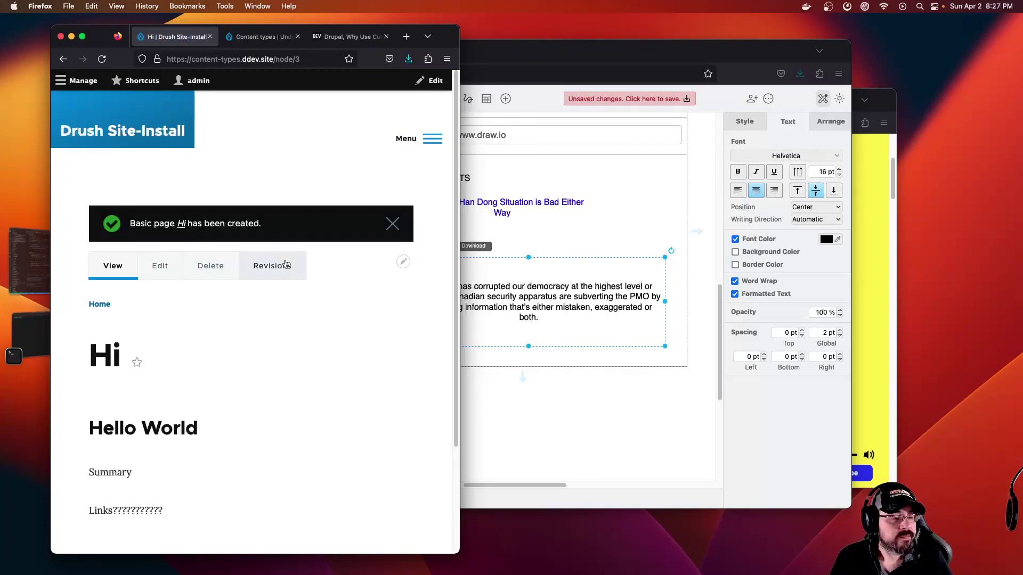
scroll(292, 260, down, 2)
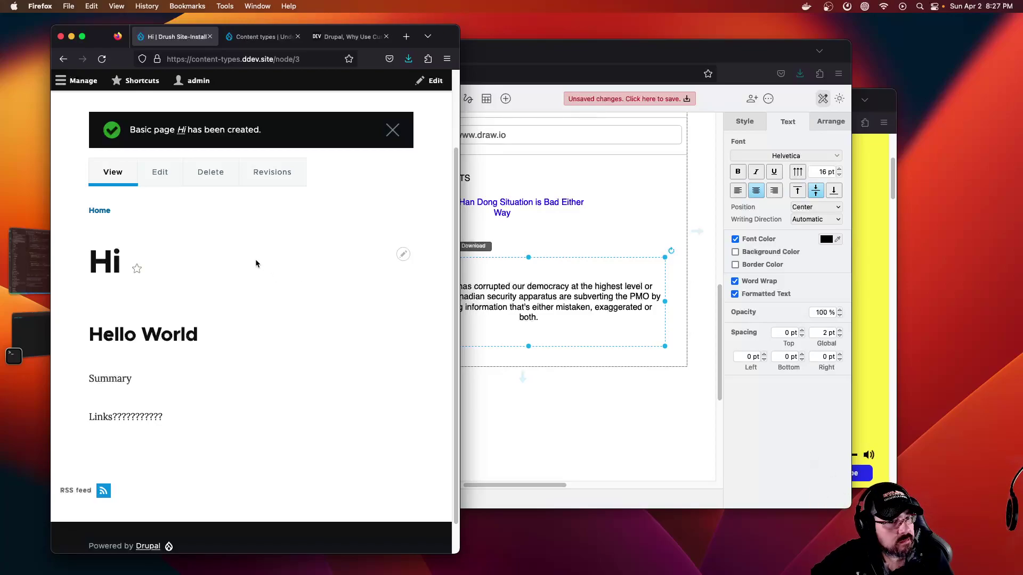
Go to Structure > Content types and start adding a new content type
click(469, 256)
click(153, 291)
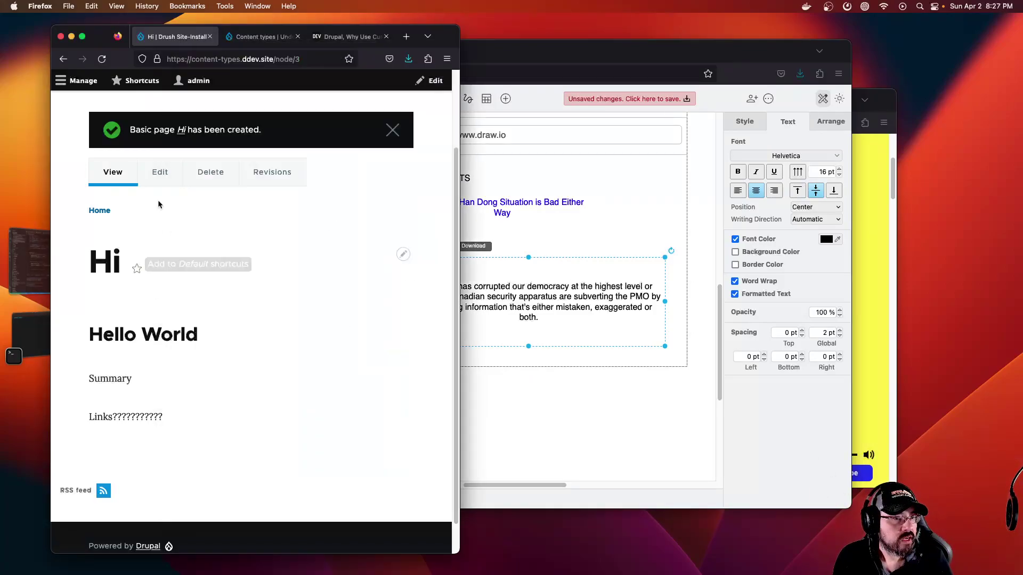
click(83, 81)
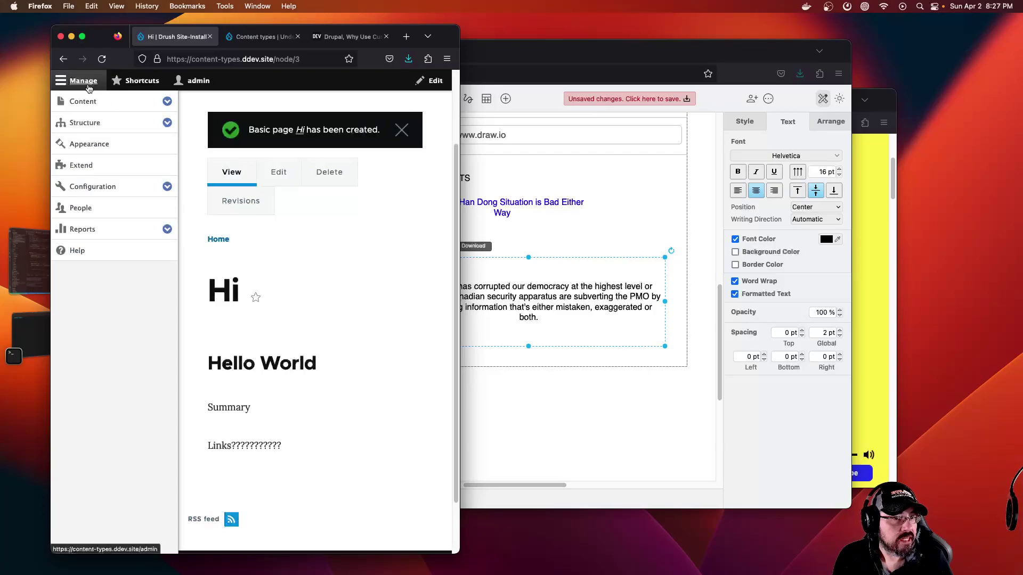
click(167, 122)
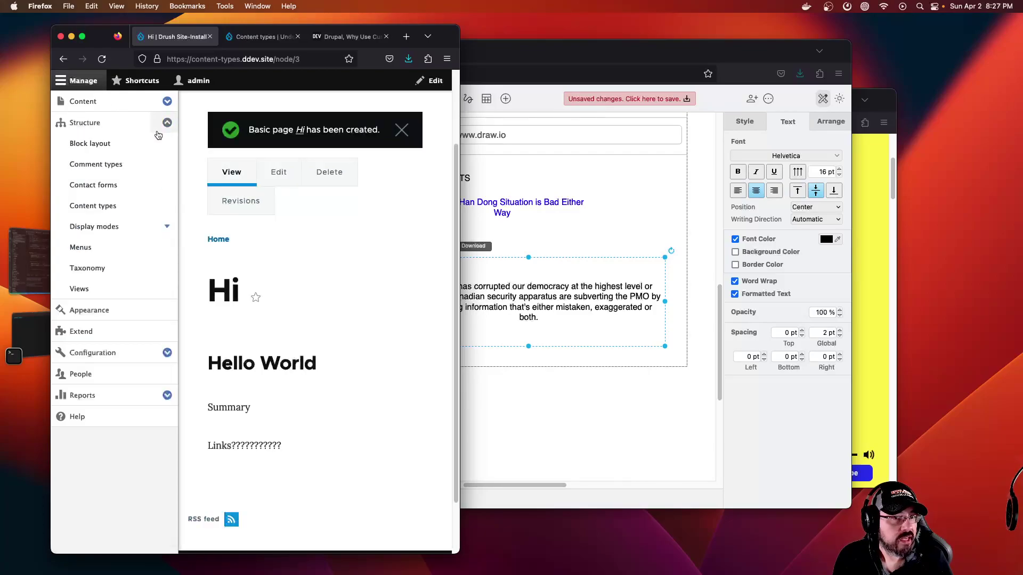
click(98, 208)
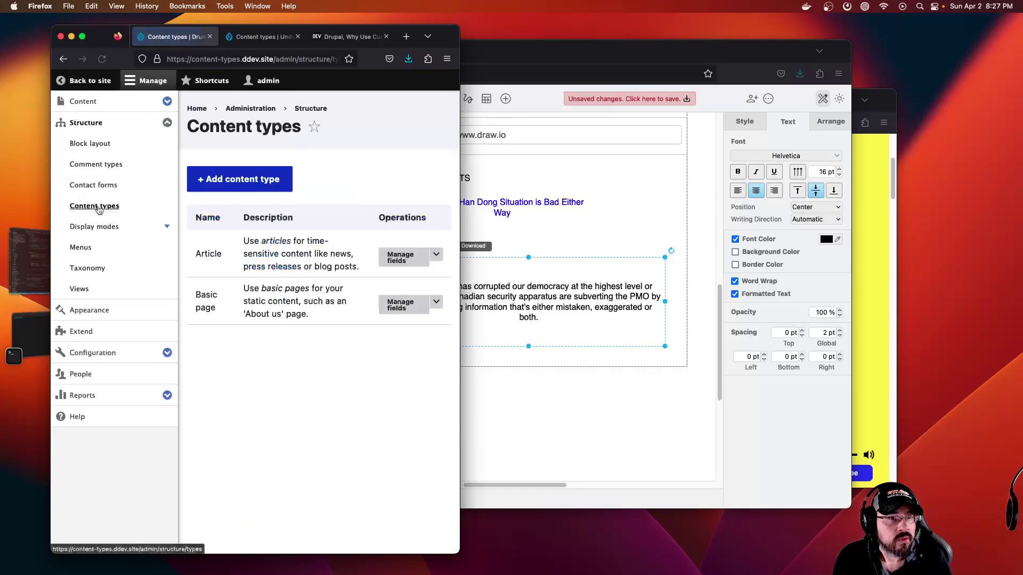
click(268, 183)
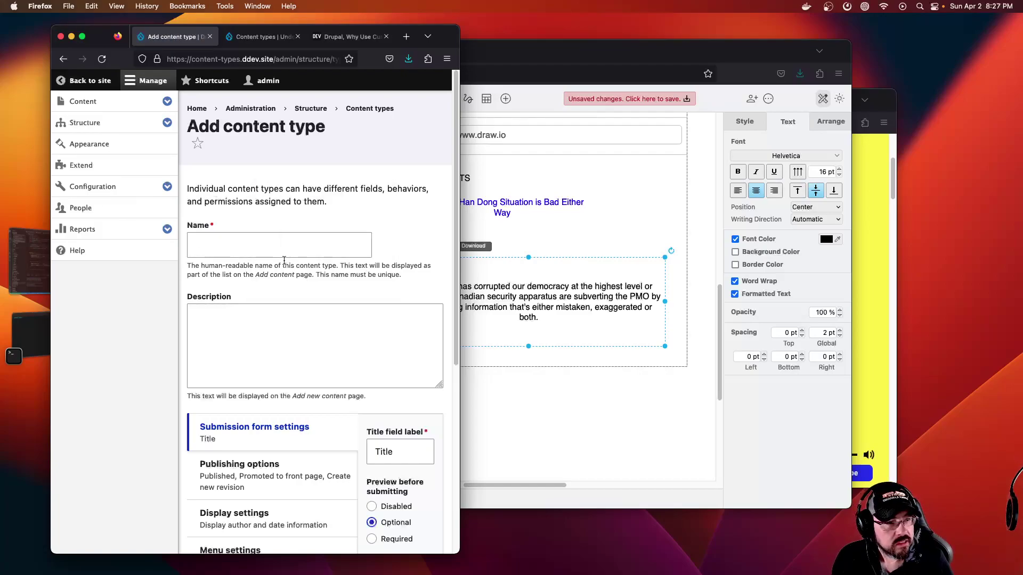
Name the content type 'Canadaland Podcast' and describe it as canadaland's podcast type
click(242, 248)
text(Canadaland)
click(275, 321)
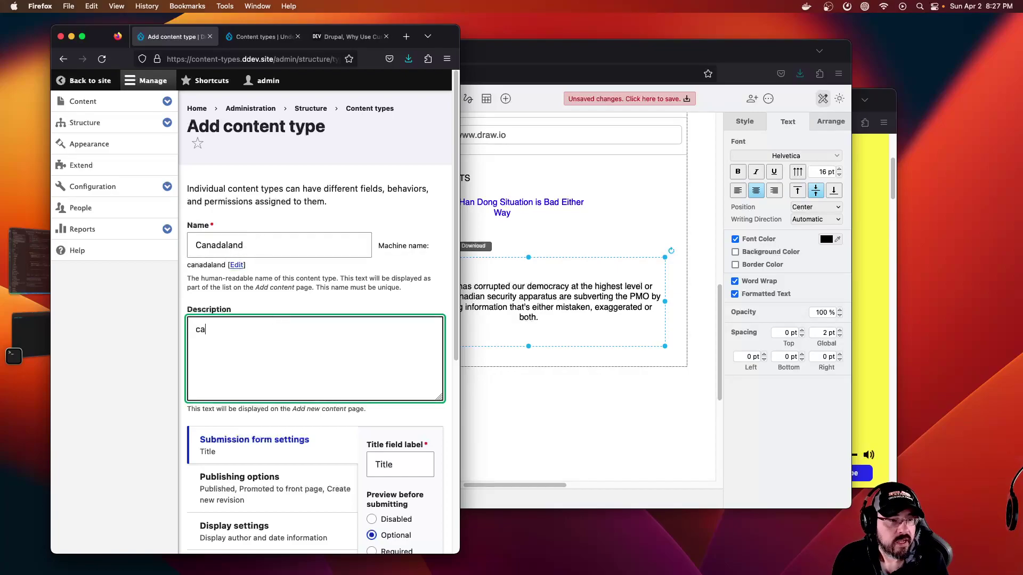
text(canadaland's con)
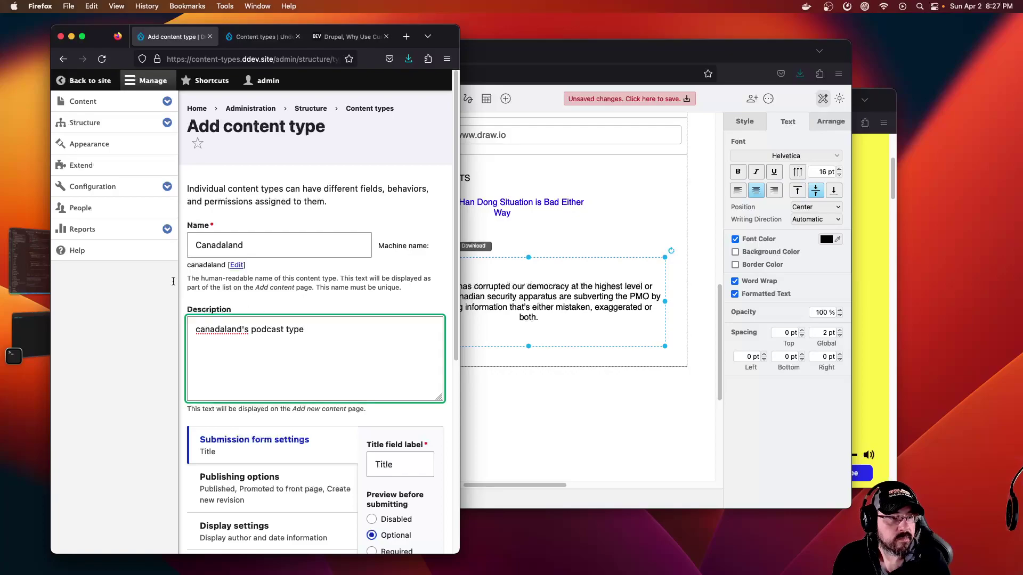
click(245, 245)
text(Podca)
key(BackSpace)
text(s)
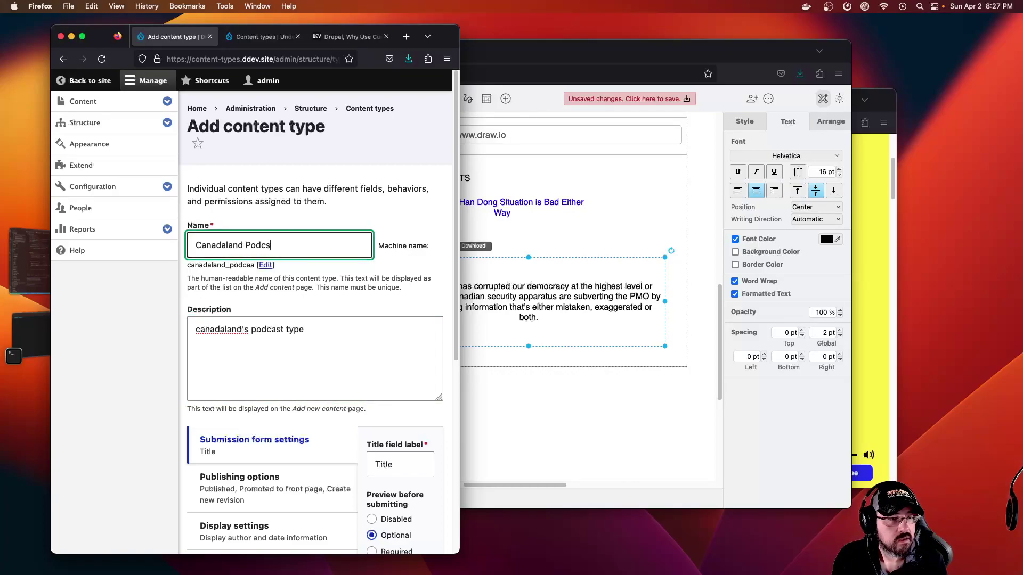
text(tast)
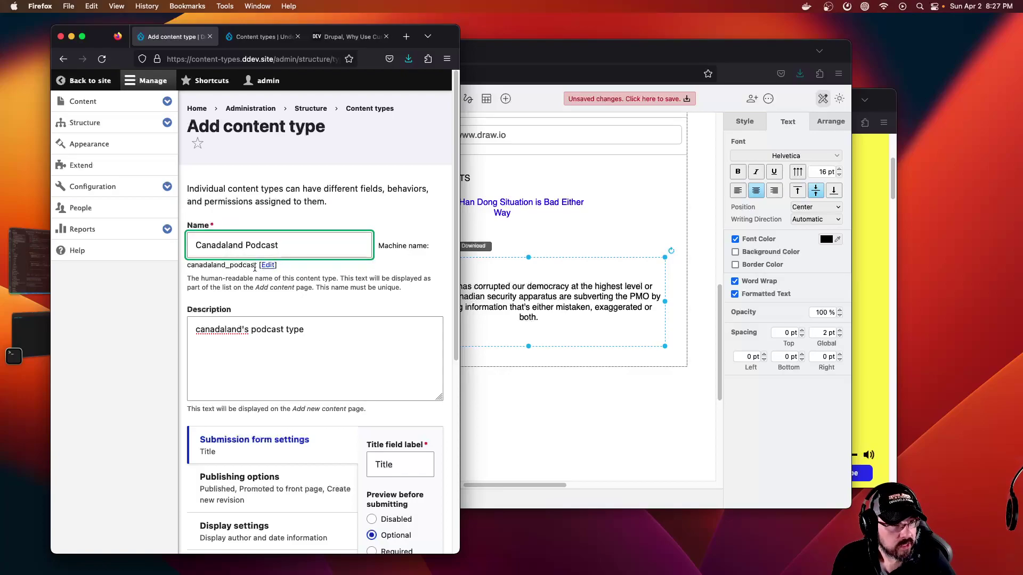
click(254, 264)
Check the machine name canadaland_podcast and publishing options, then save and manage fields
drag(188, 264, 254, 269)
click(237, 265)
double_click(238, 265)
scroll(267, 266, down, 5)
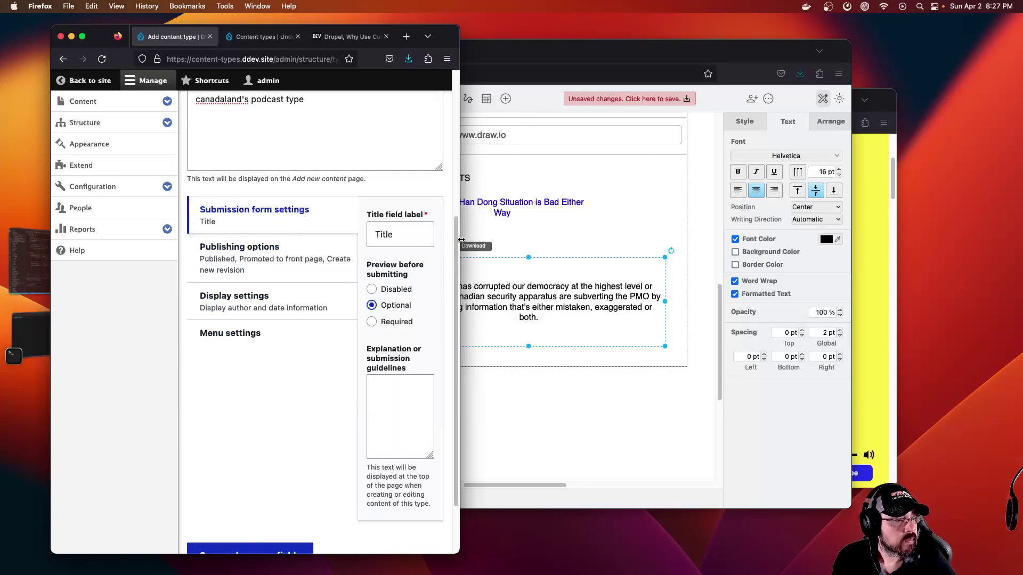
drag(459, 250, 603, 250)
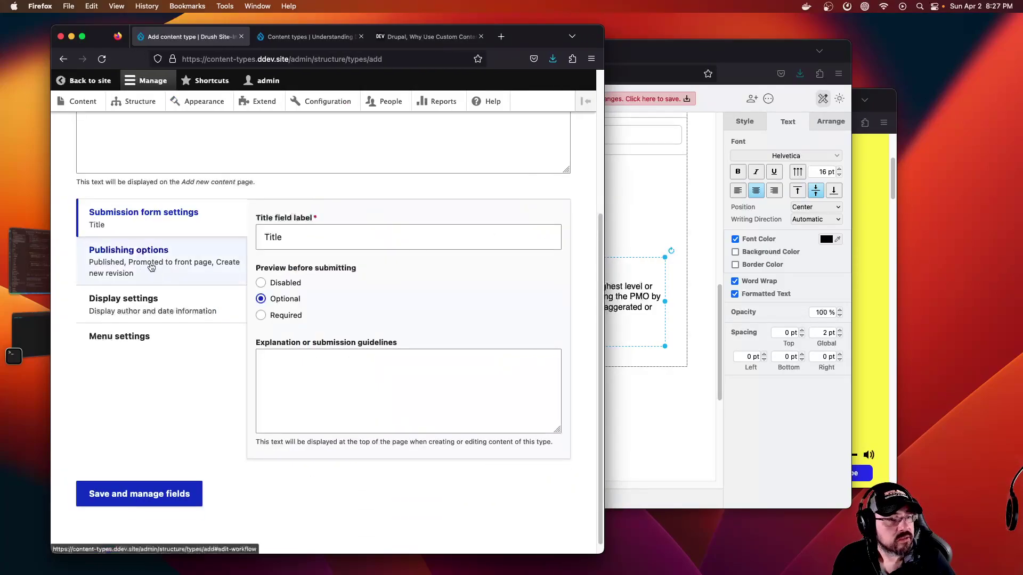
click(140, 283)
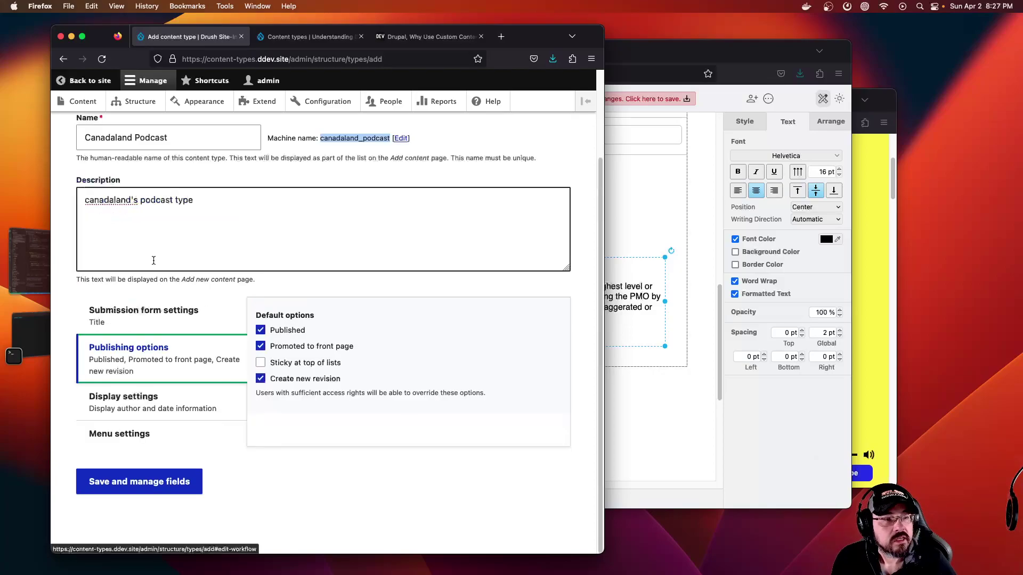
click(139, 483)
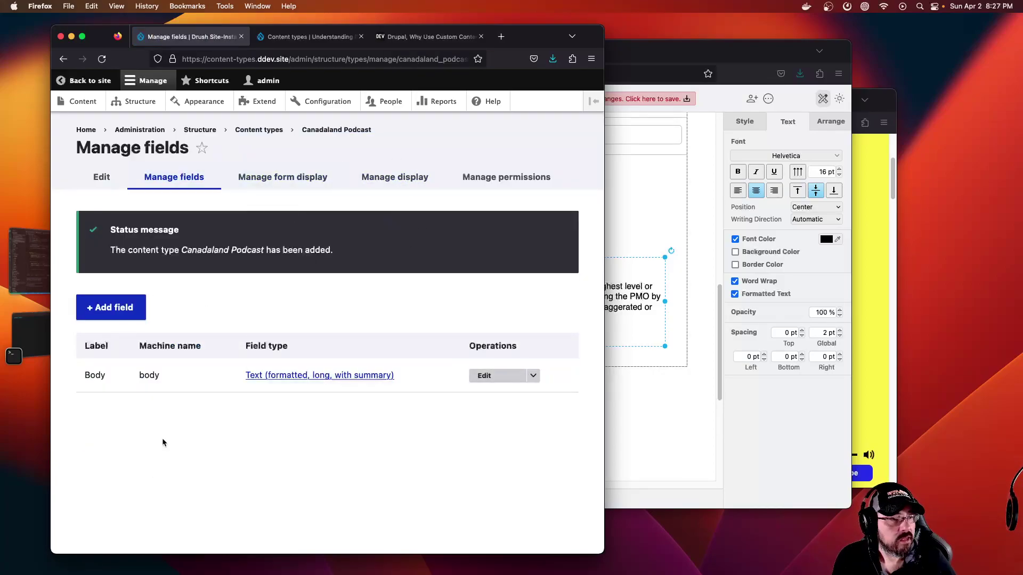
Open Structure in a new tab and go to the Basic page field list
click(683, 49)
click(109, 293)
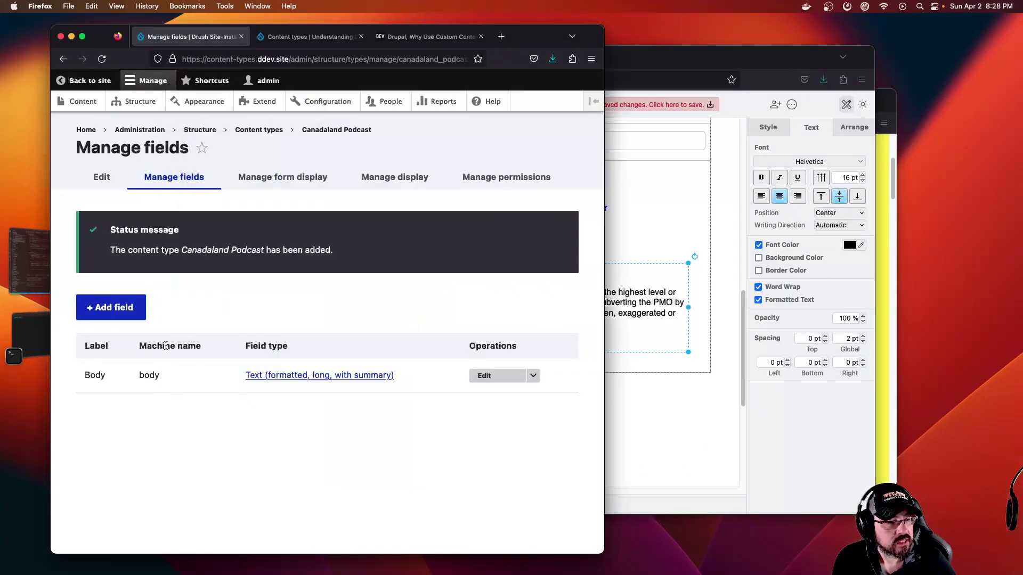
drag(77, 375, 557, 385)
click(398, 269)
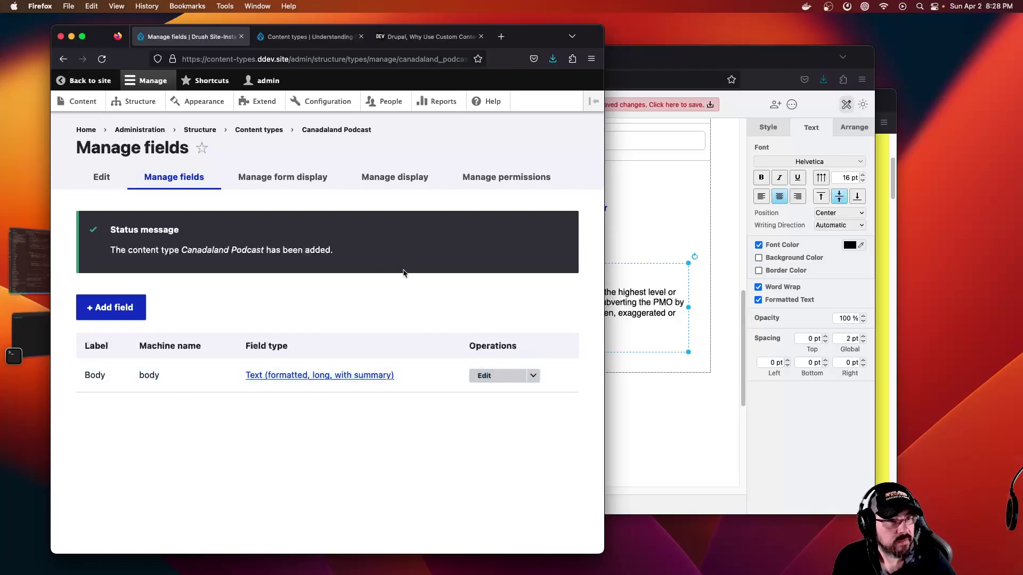
super+click(136, 102)
click(265, 38)
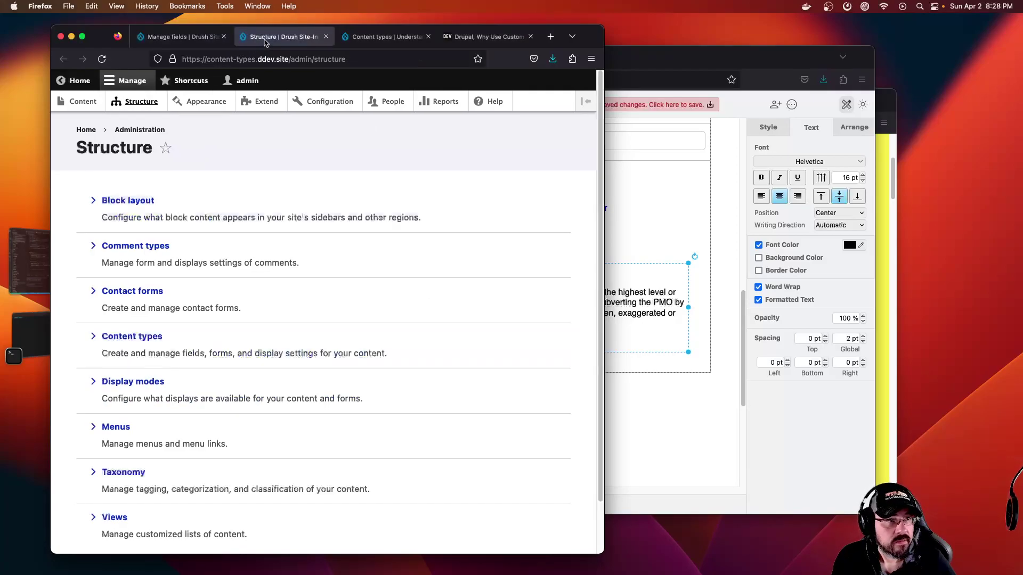
click(142, 339)
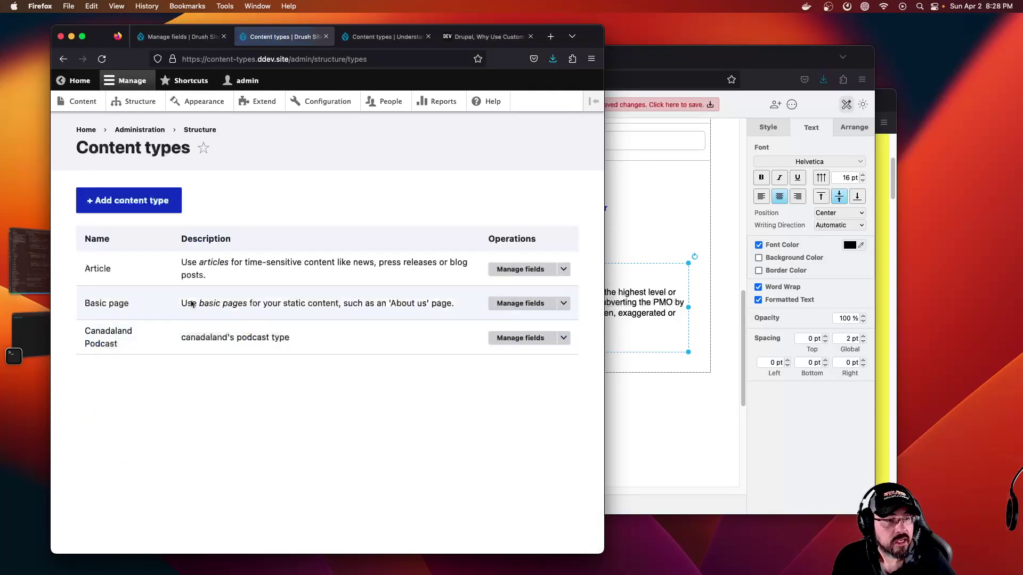
click(521, 303)
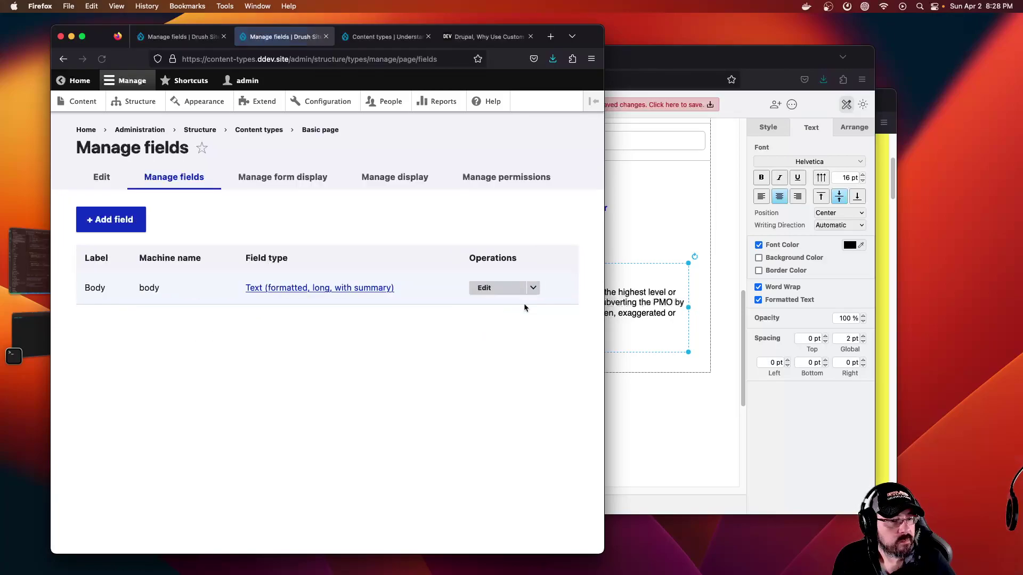
Compare the Canadaland Podcast fields with the Basic page fields
click(205, 36)
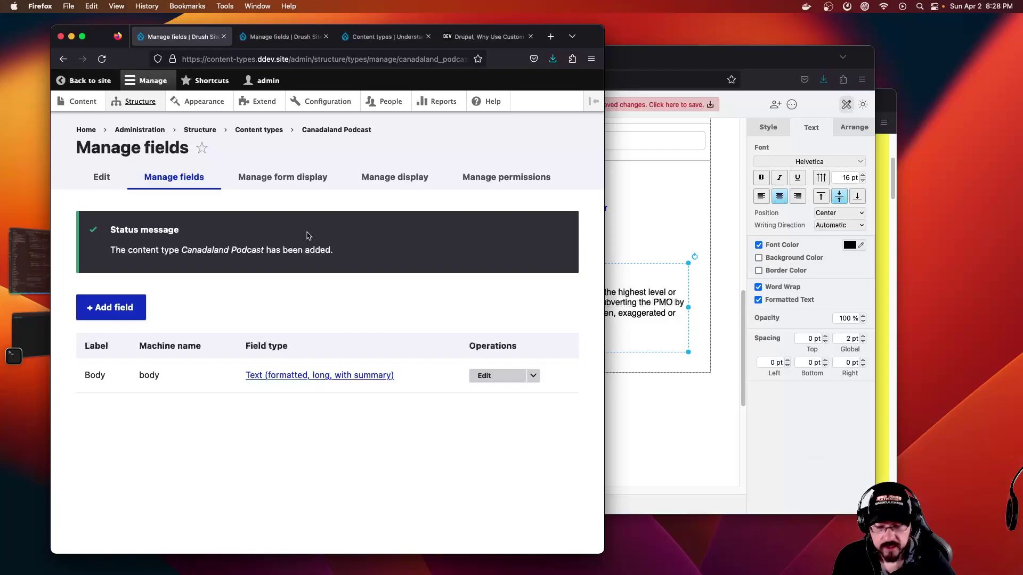
click(282, 36)
click(192, 38)
click(283, 36)
click(205, 36)
click(282, 36)
click(205, 36)
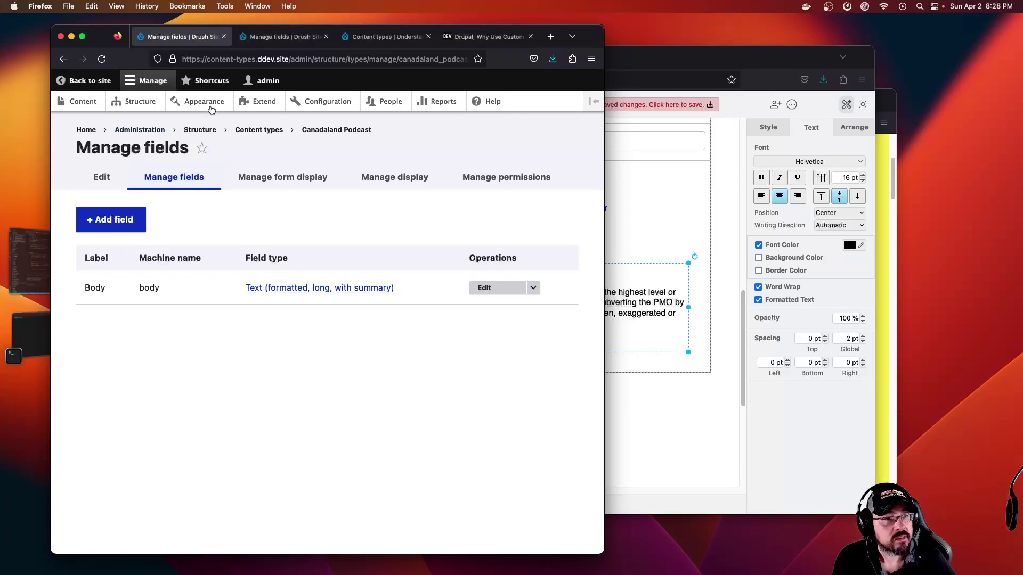
Open the Add field type list, close it without choosing, and open Structure in a new tab
click(128, 218)
click(132, 226)
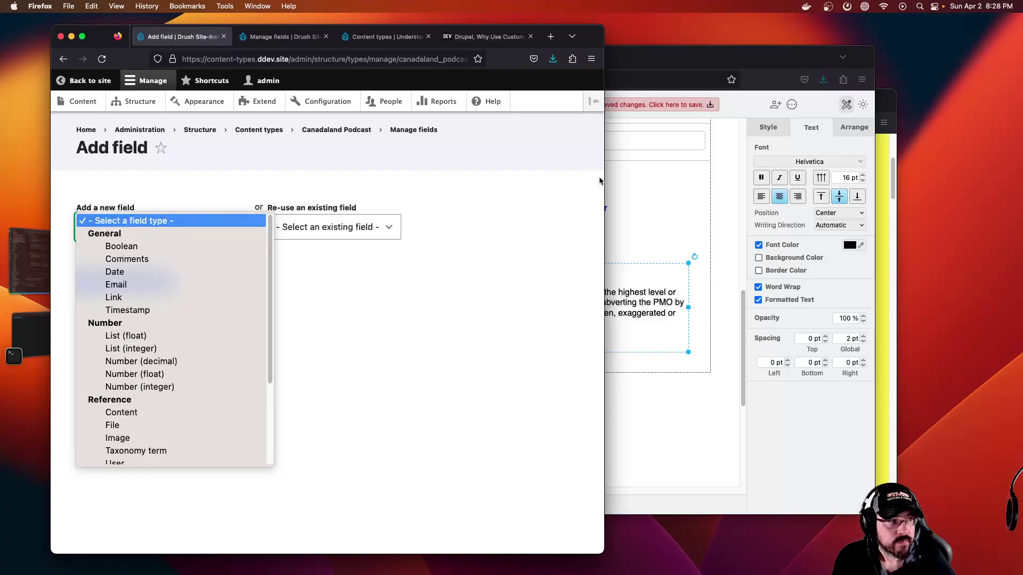
click(670, 56)
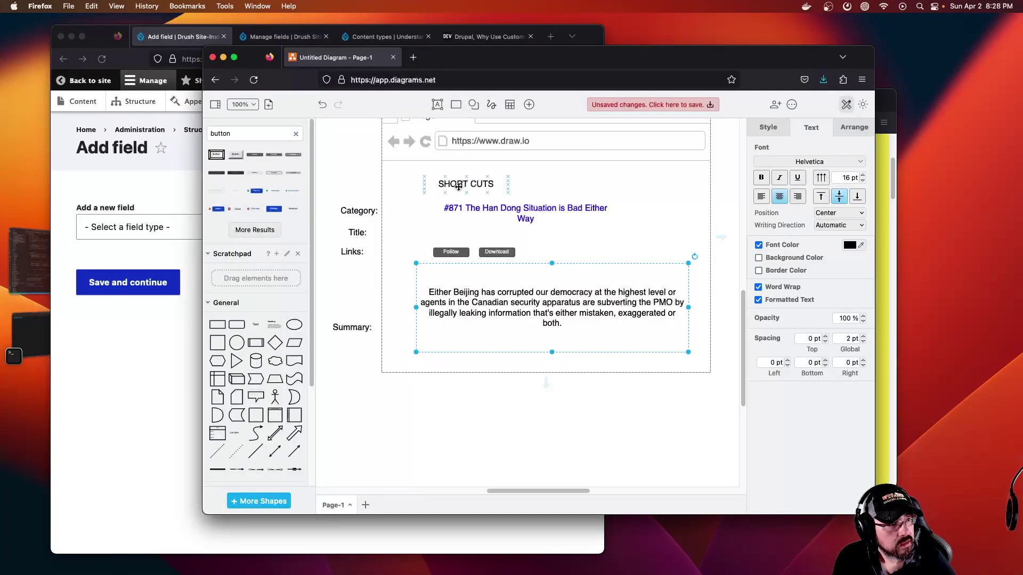
click(132, 229)
click(138, 228)
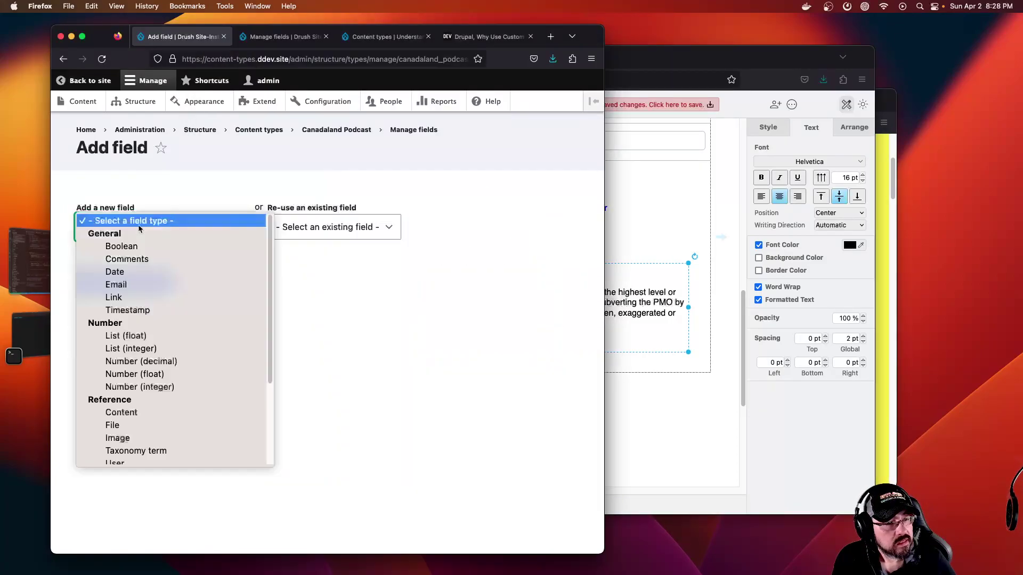
scroll(181, 269, down, 5)
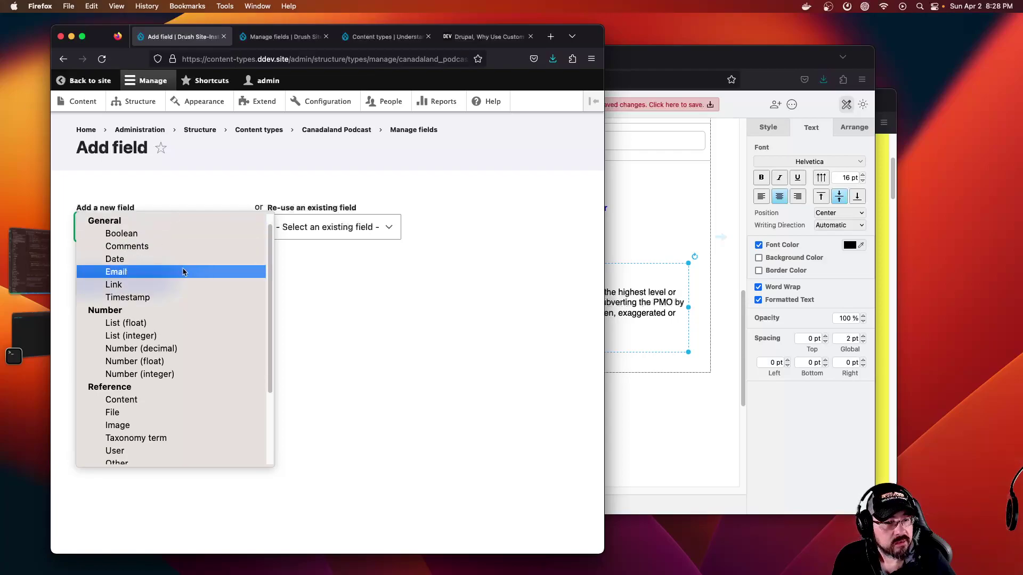
click(330, 274)
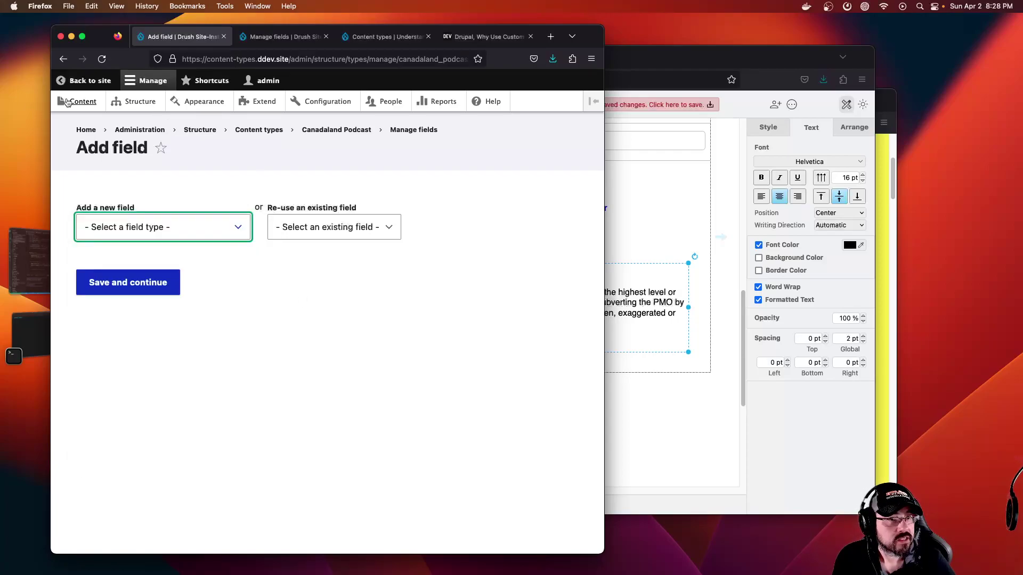
super+click(156, 105)
Create a new taxonomy vocabulary named Categories
click(256, 37)
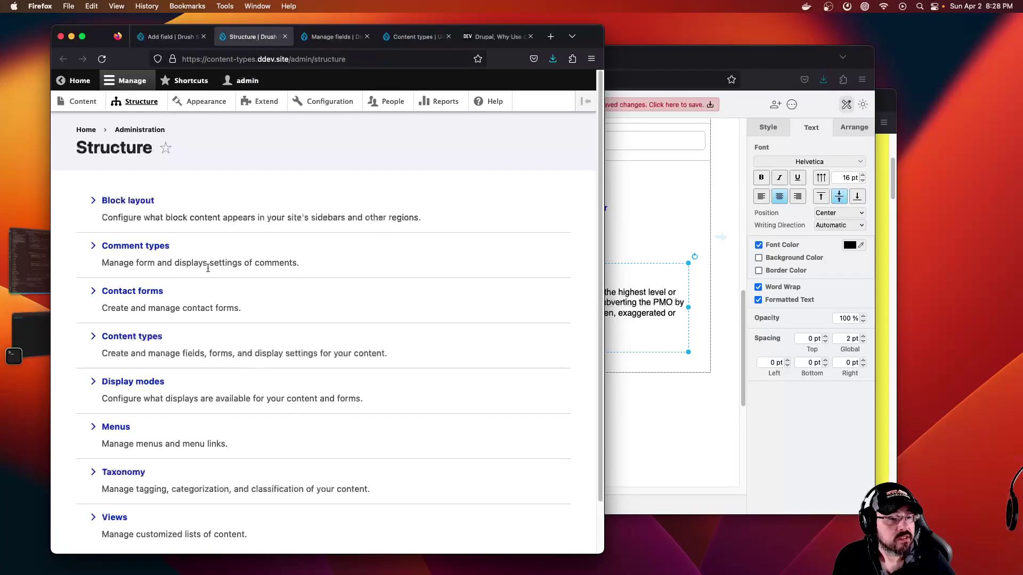
click(135, 419)
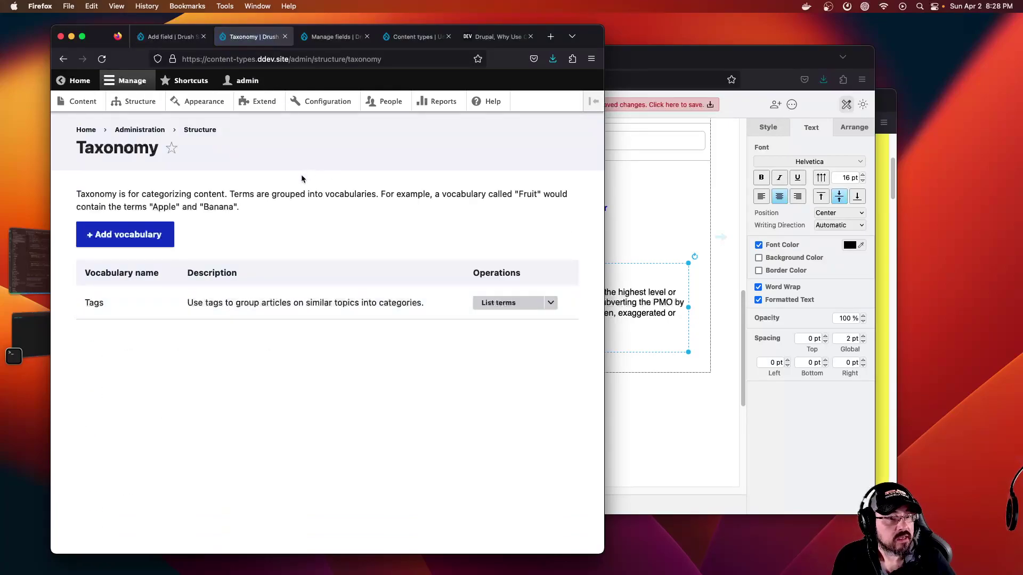
click(552, 304)
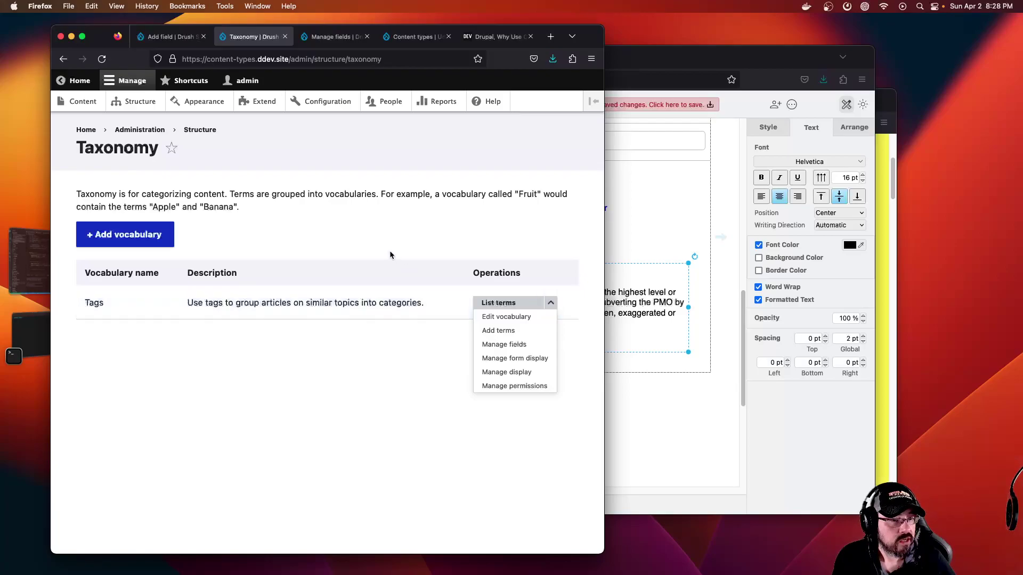
click(134, 235)
click(155, 214)
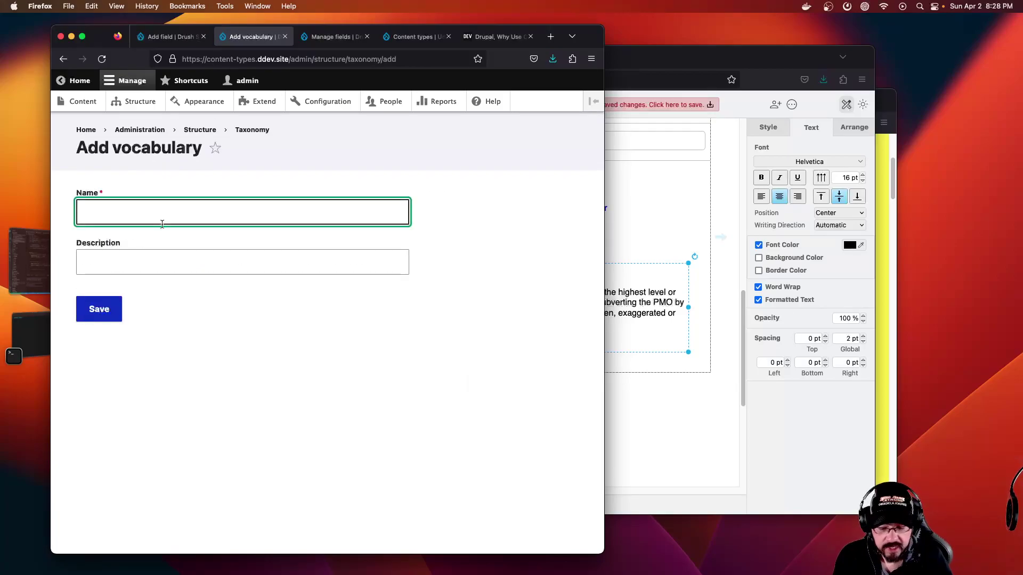
text(Categor)
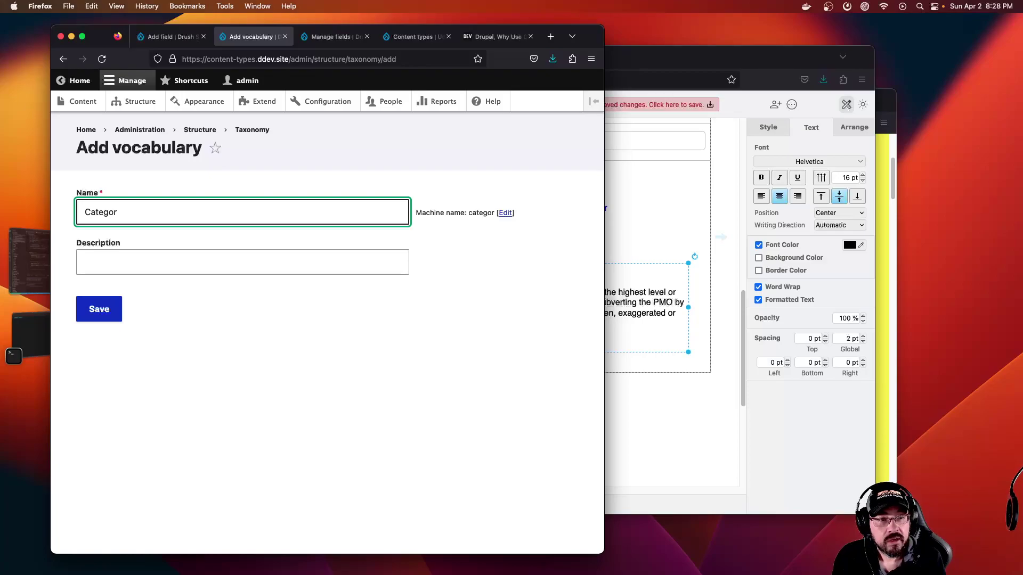
text(y)
key(BackSpace)
text(ies)
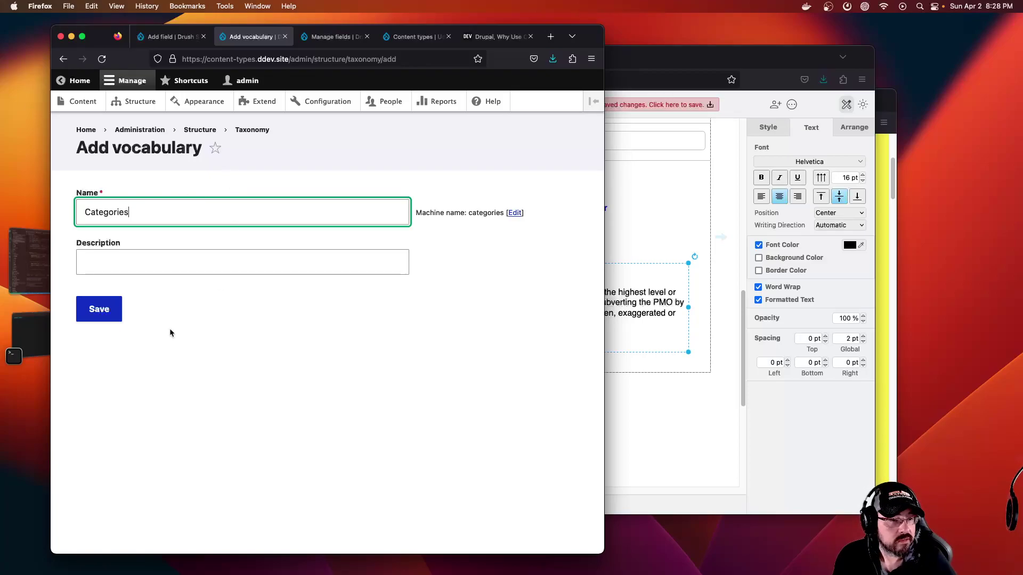
click(119, 302)
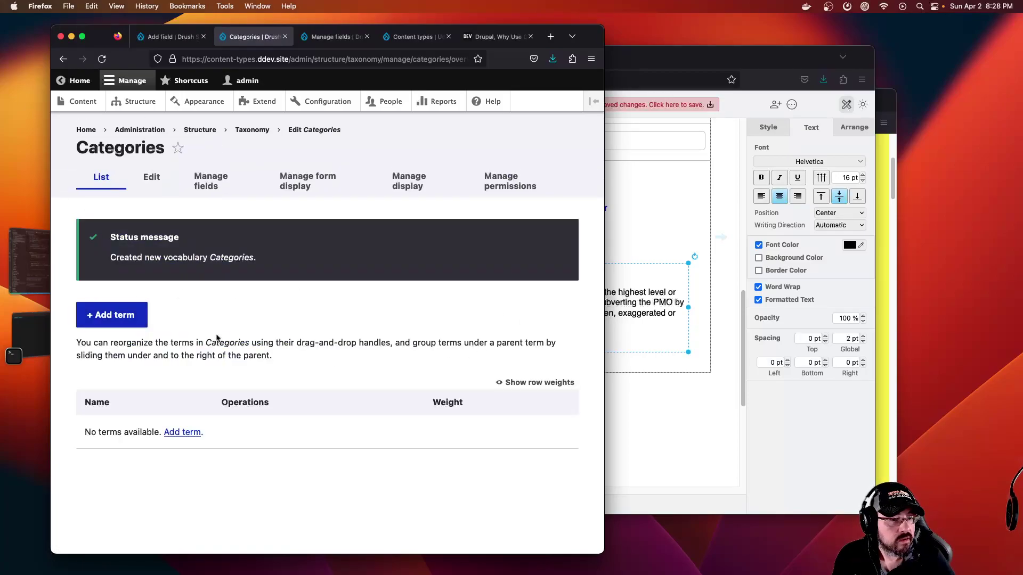
Add the term SHORT CUTS to the Categories vocabulary
click(126, 316)
click(240, 217)
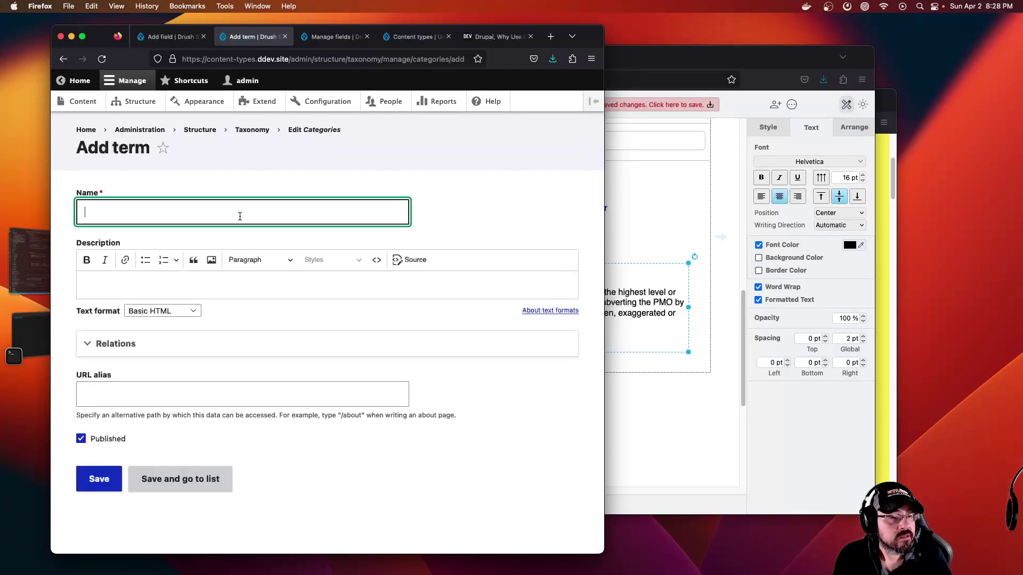
text(SHORT CUTS)
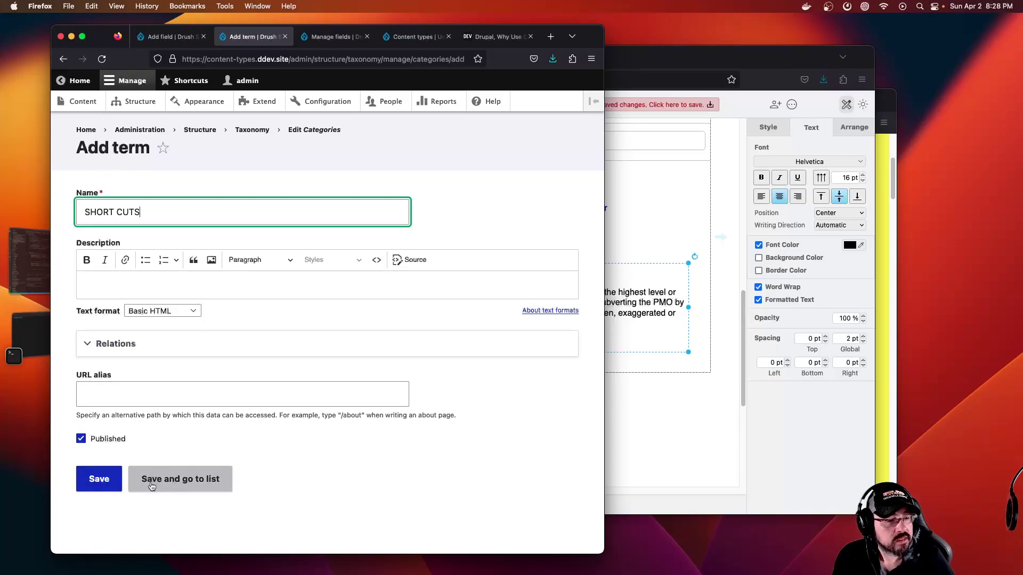
click(106, 479)
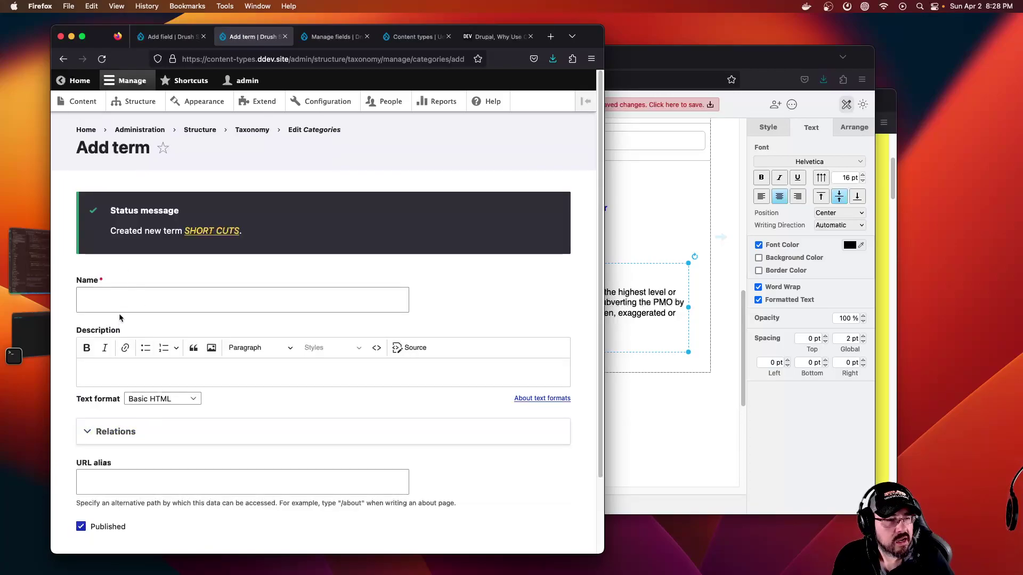
Add the term CANADALAND to Categories, checking the episode page for reference
click(133, 301)
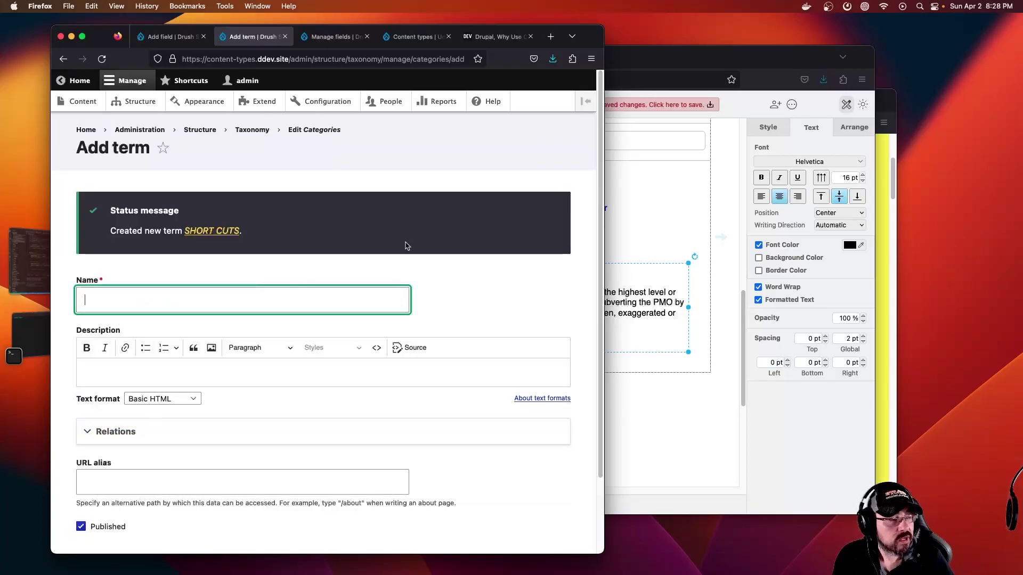
click(879, 221)
scroll(622, 220, up, 3)
scroll(623, 222, down, 1)
scroll(622, 222, down, 2)
click(183, 303)
text(CANADALAND)
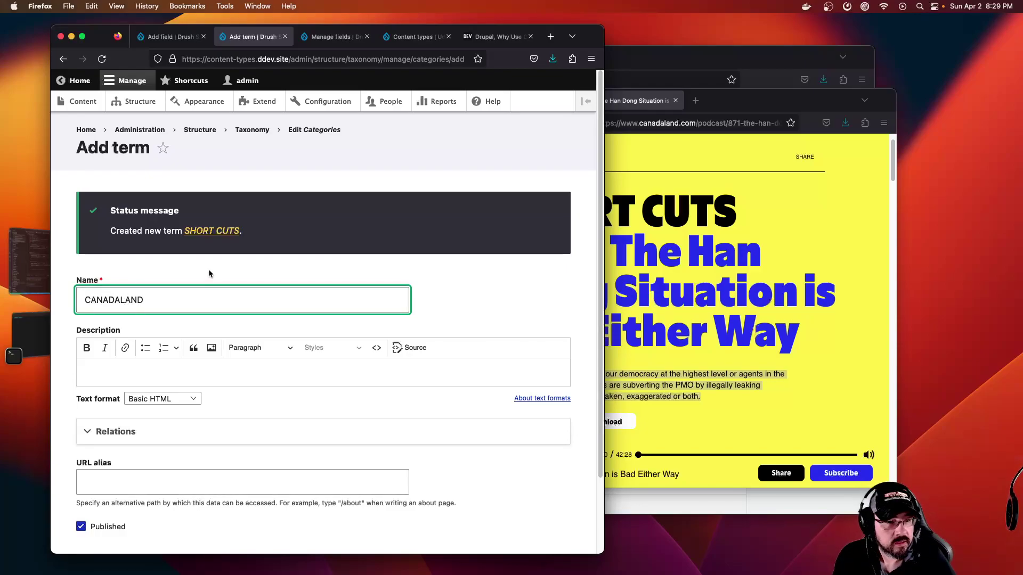
scroll(235, 283, down, 3)
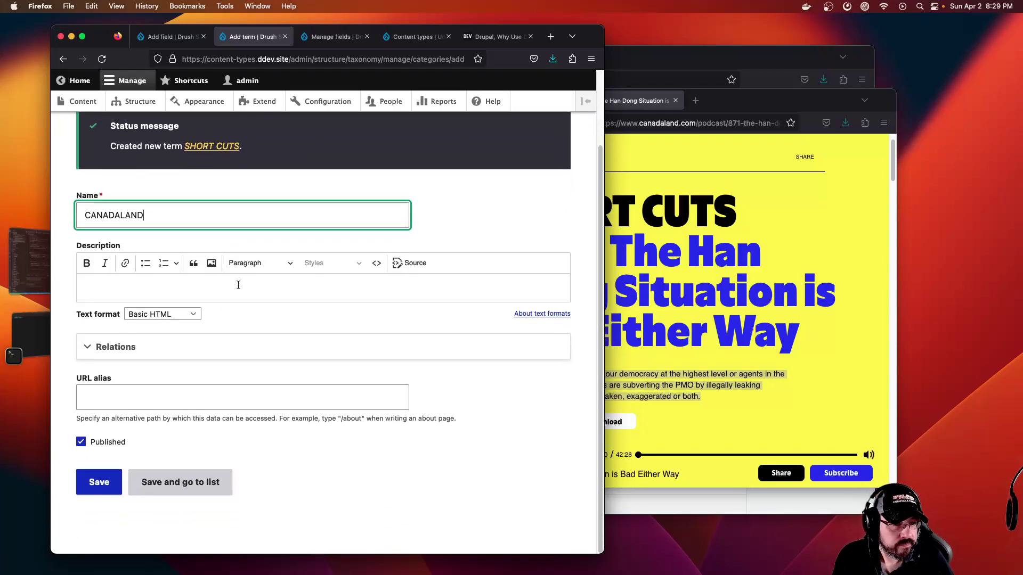
click(230, 482)
scroll(309, 363, down, 1)
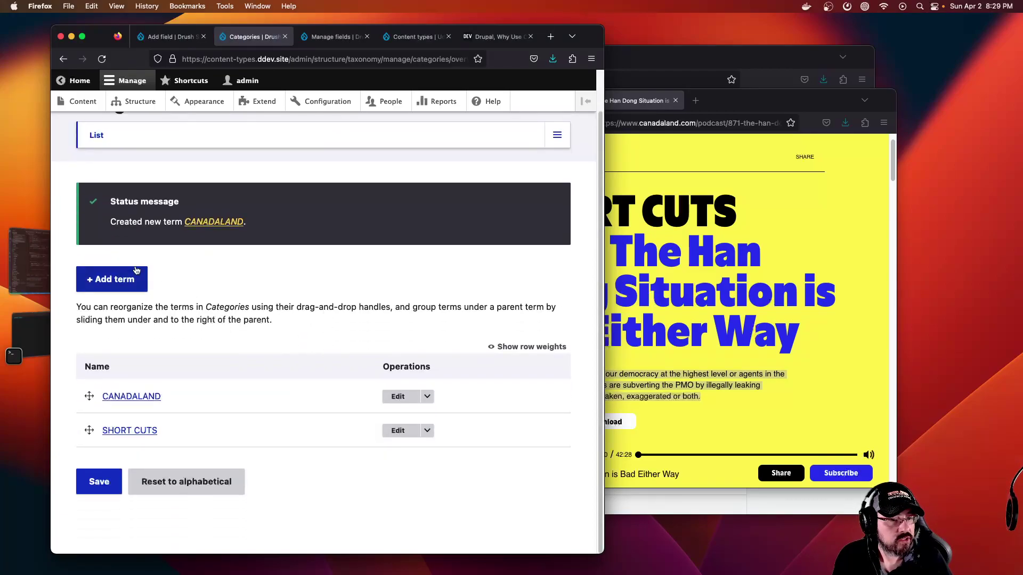
scroll(385, 339, up, 1)
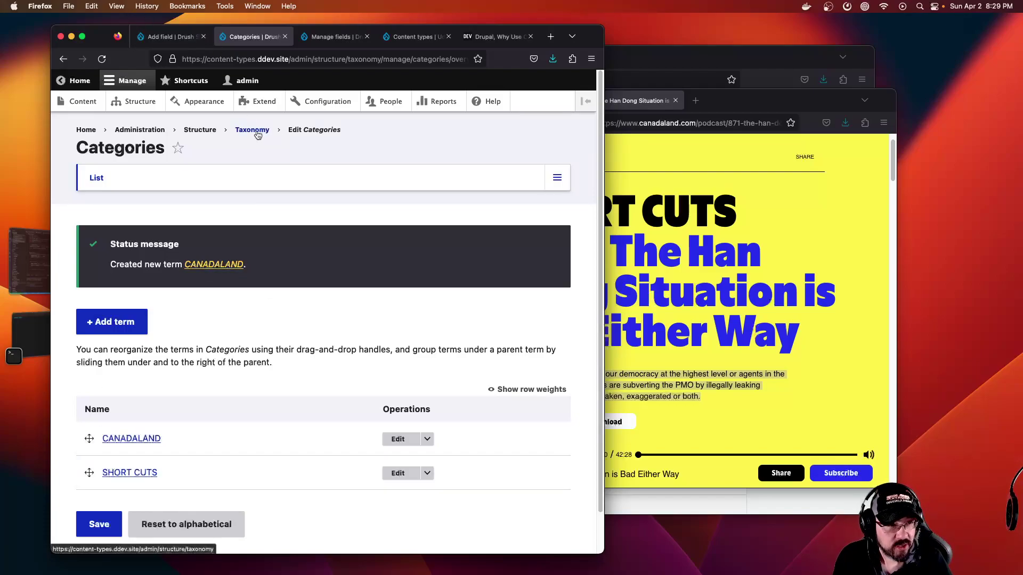
Check the Canadaland Podcast field list, then return to the Add field form
click(170, 36)
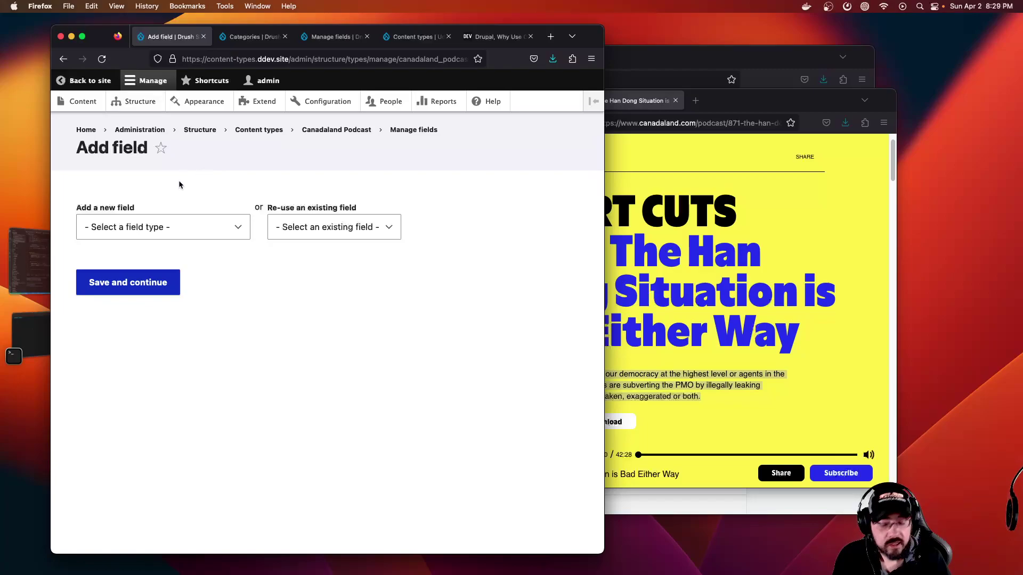
click(157, 235)
click(212, 176)
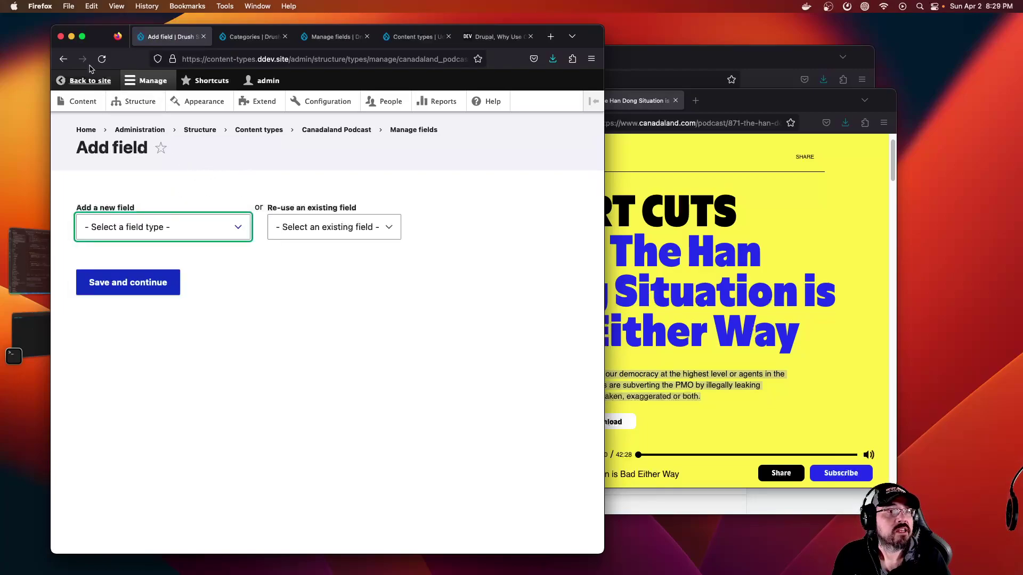
click(63, 59)
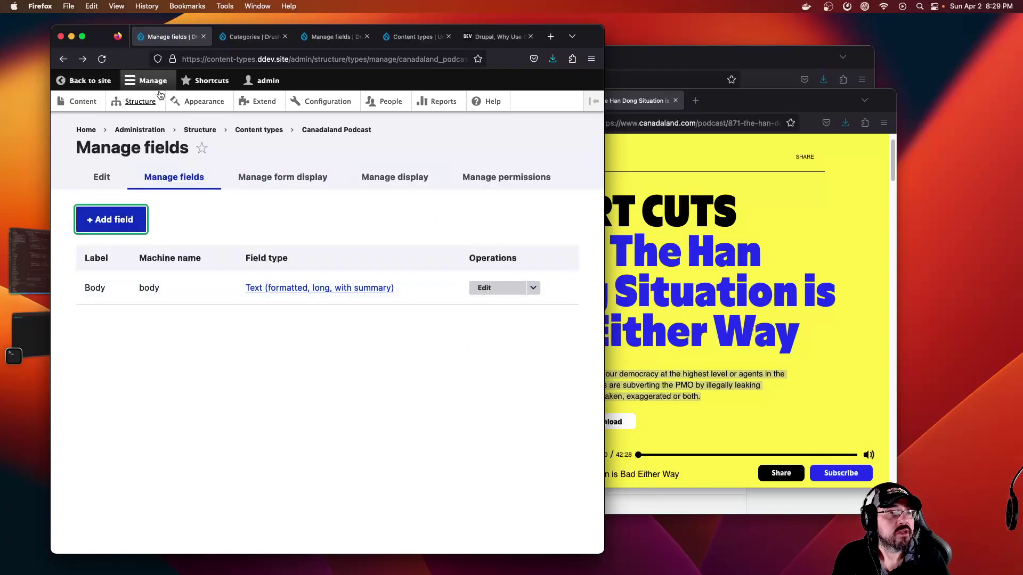
drag(386, 130, 296, 128)
click(273, 206)
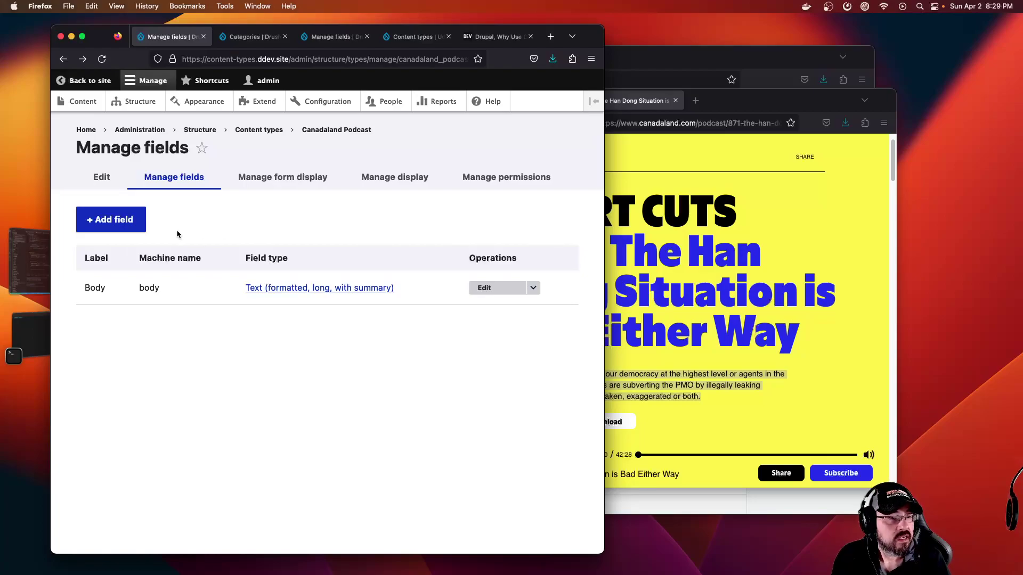
key(super+bracketright)
Add a Taxonomy term reference field labelled Category
click(209, 227)
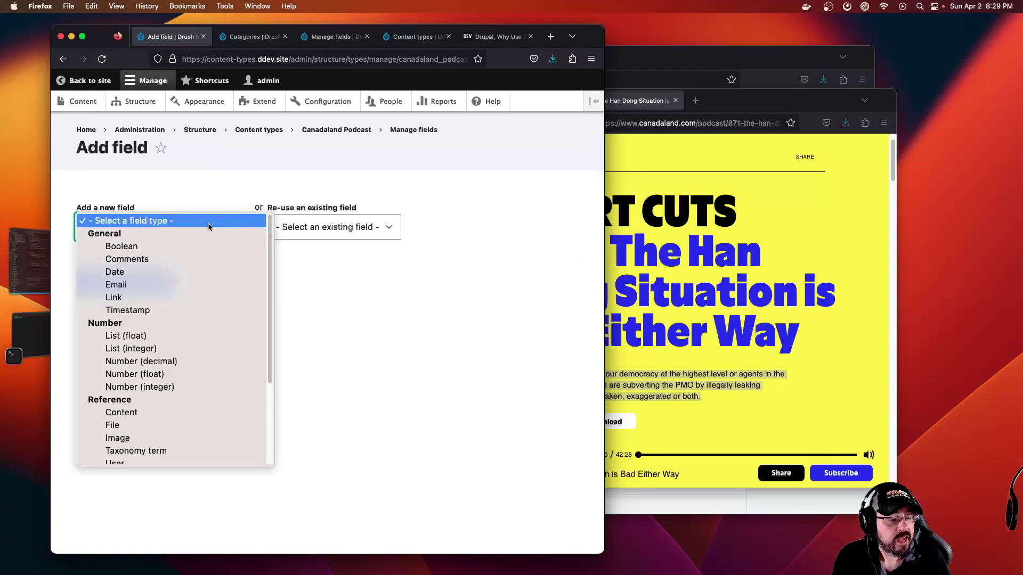
scroll(165, 341, down, 2)
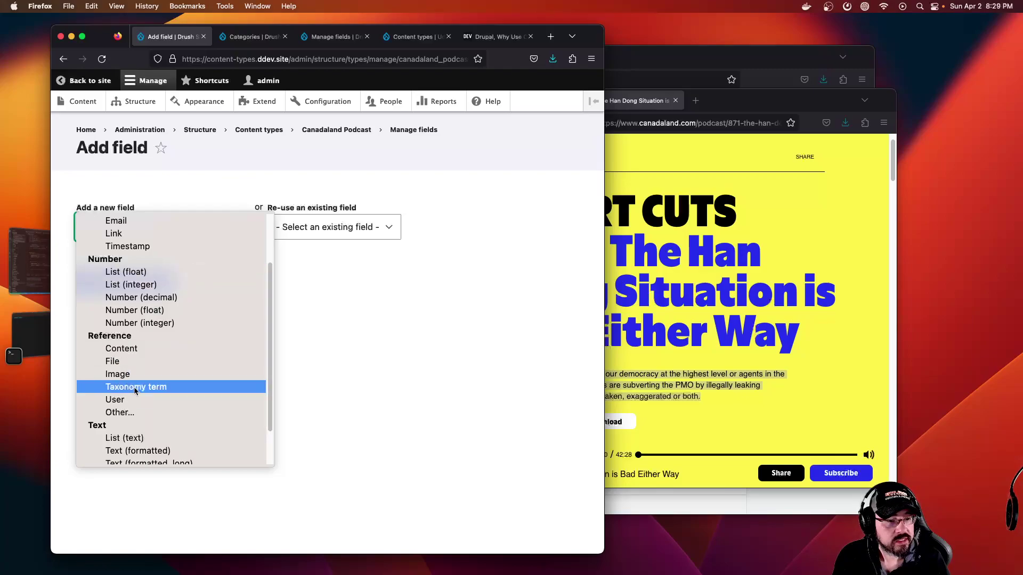
click(166, 390)
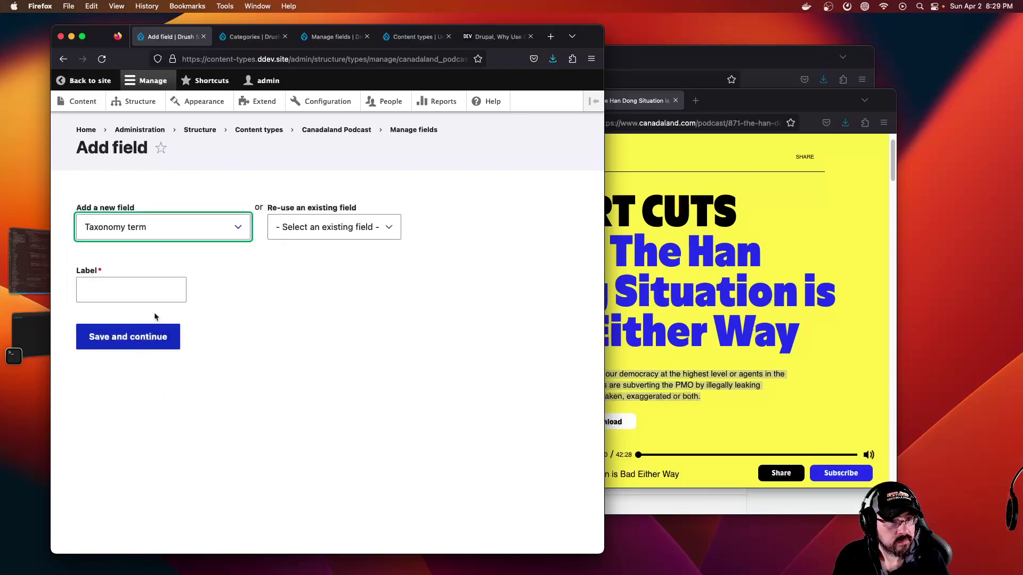
click(153, 293)
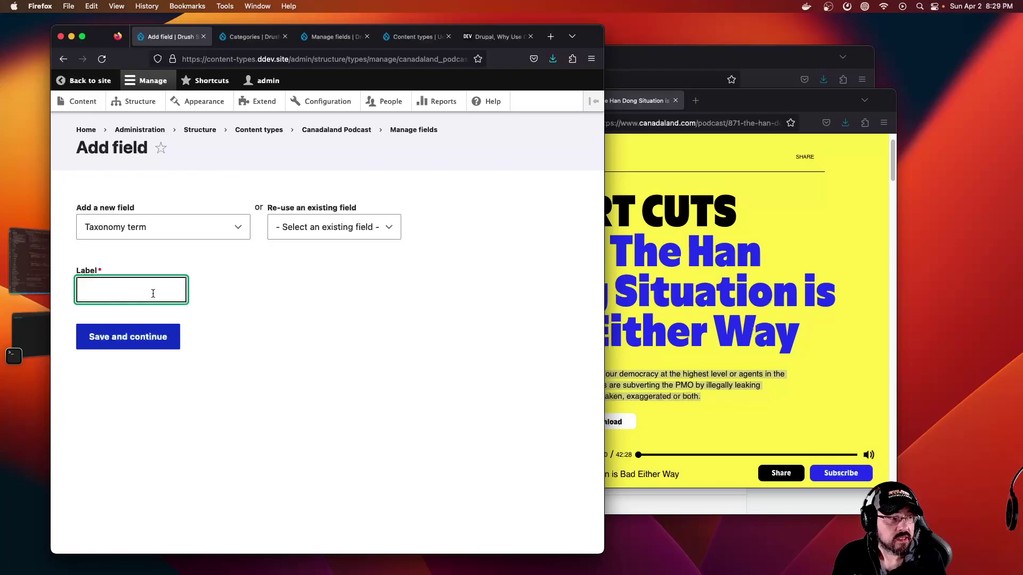
text(Category)
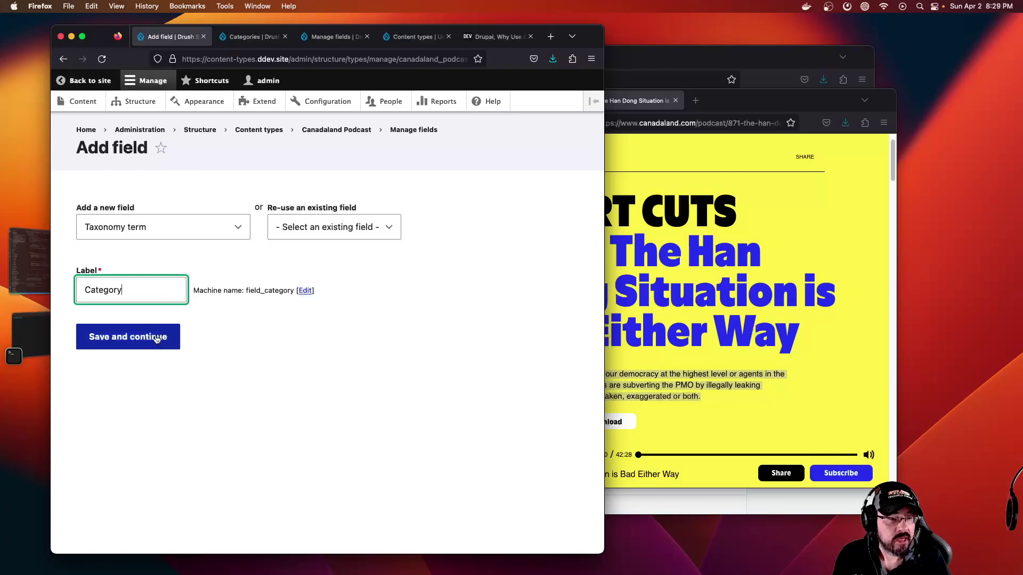
click(157, 339)
Keep Taxonomy term as the referenced type, save storage settings, and locate the required Vocabulary option
click(126, 273)
click(127, 273)
click(127, 266)
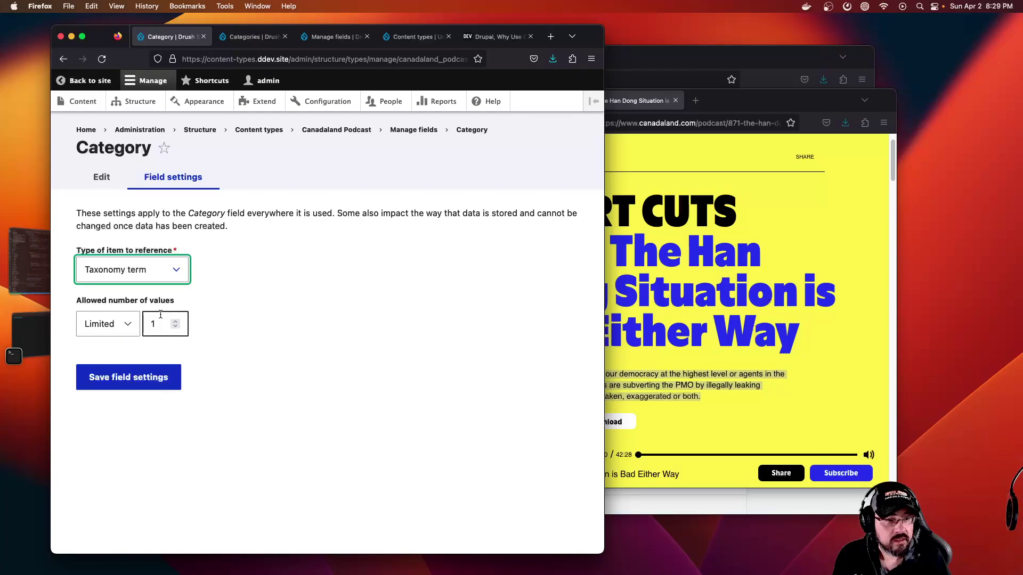
click(147, 379)
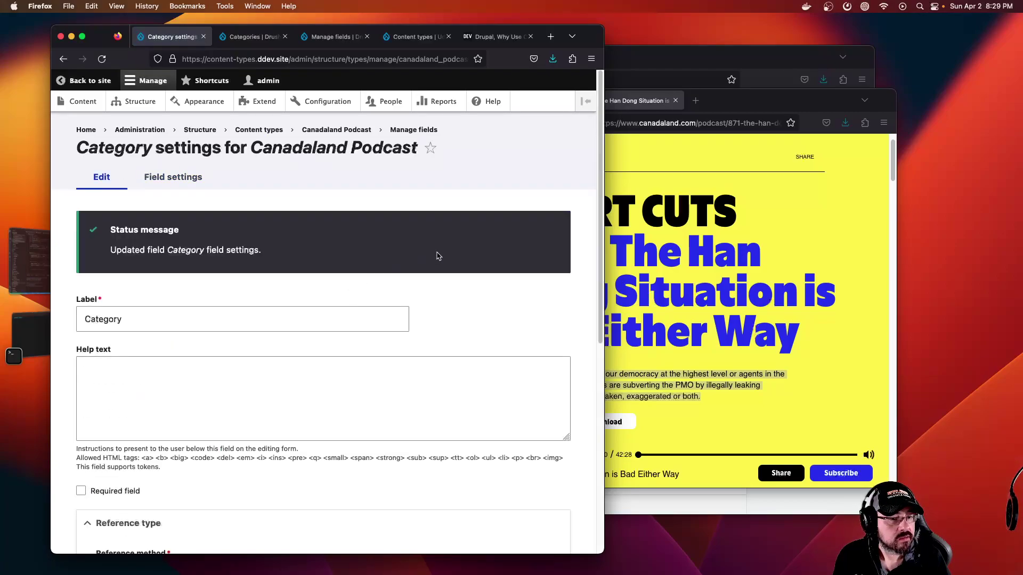
scroll(437, 256, down, 6)
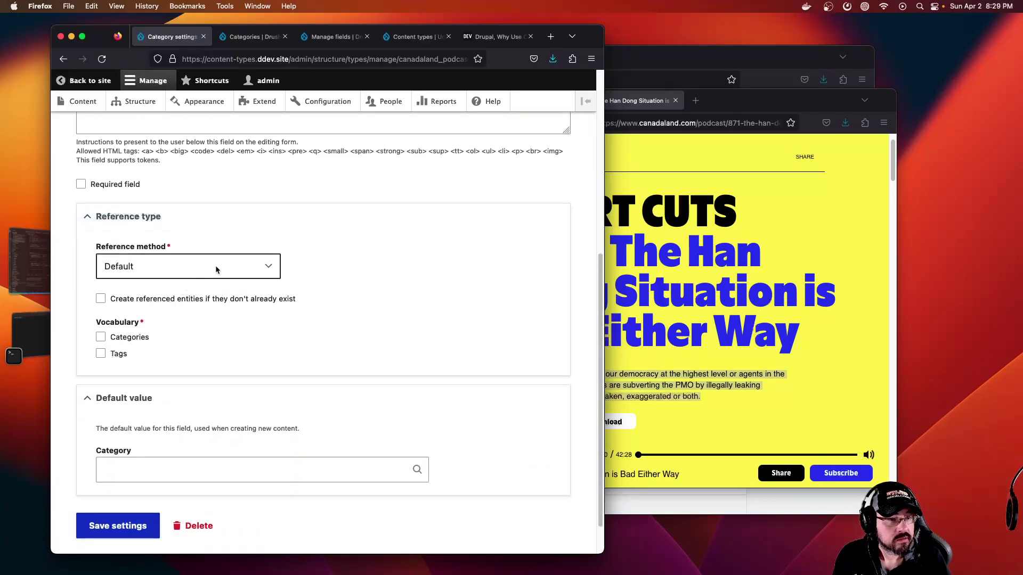
click(123, 524)
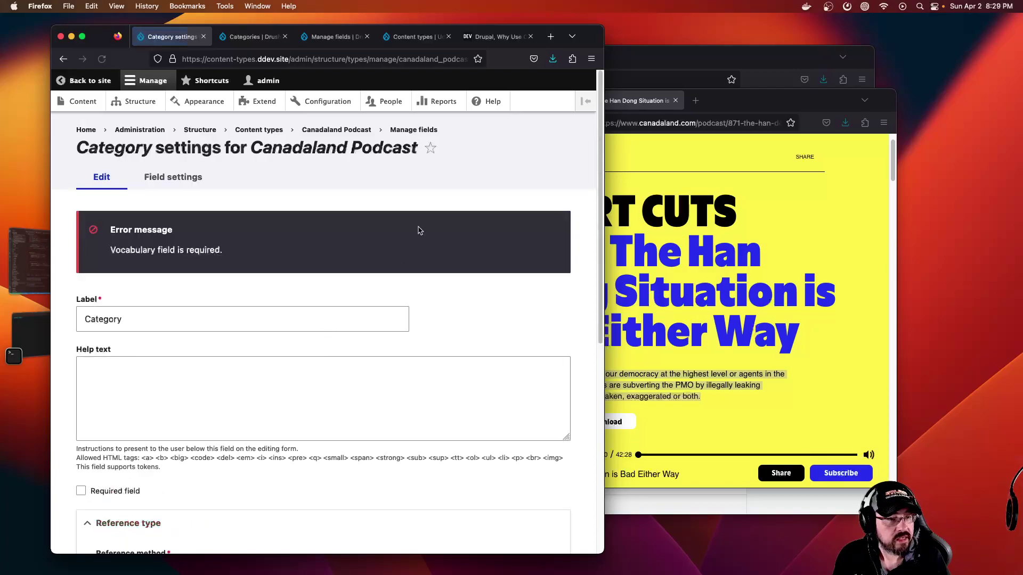
scroll(232, 223, down, 5)
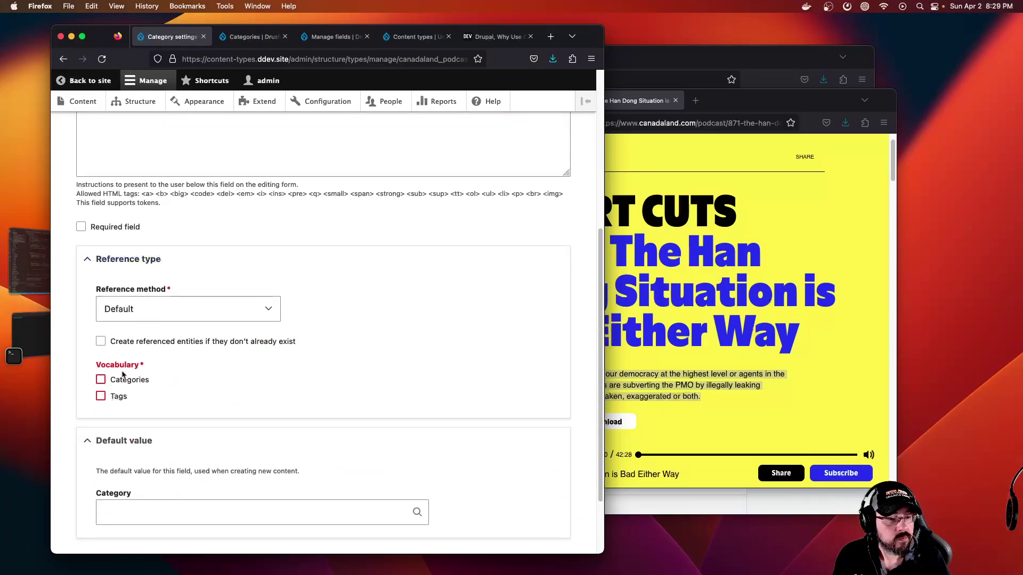
drag(95, 367, 138, 367)
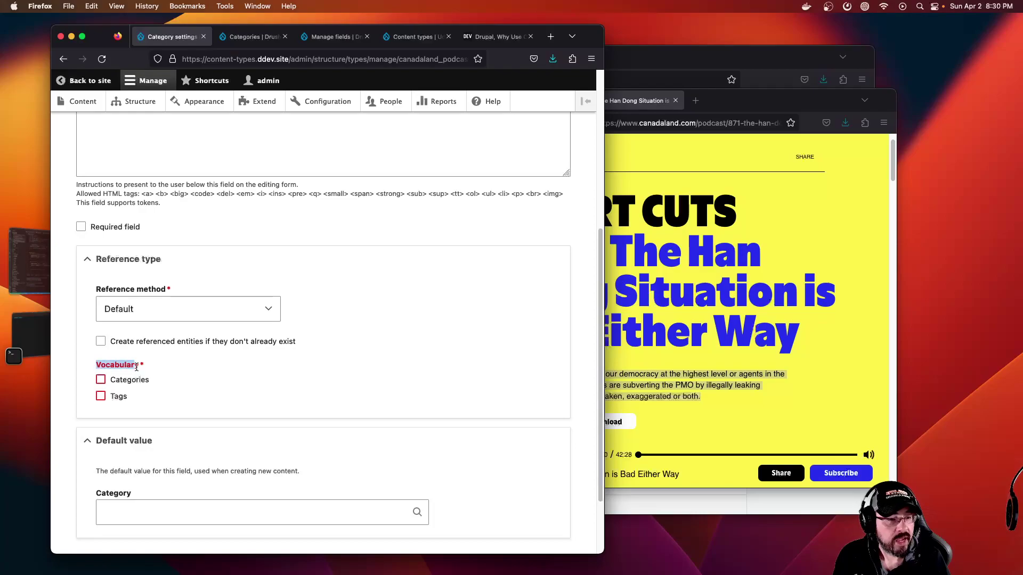
Confirm the Categories vocabulary lists CANADALAND and SHORT CUTS, then return to the Taxonomy overview
click(254, 36)
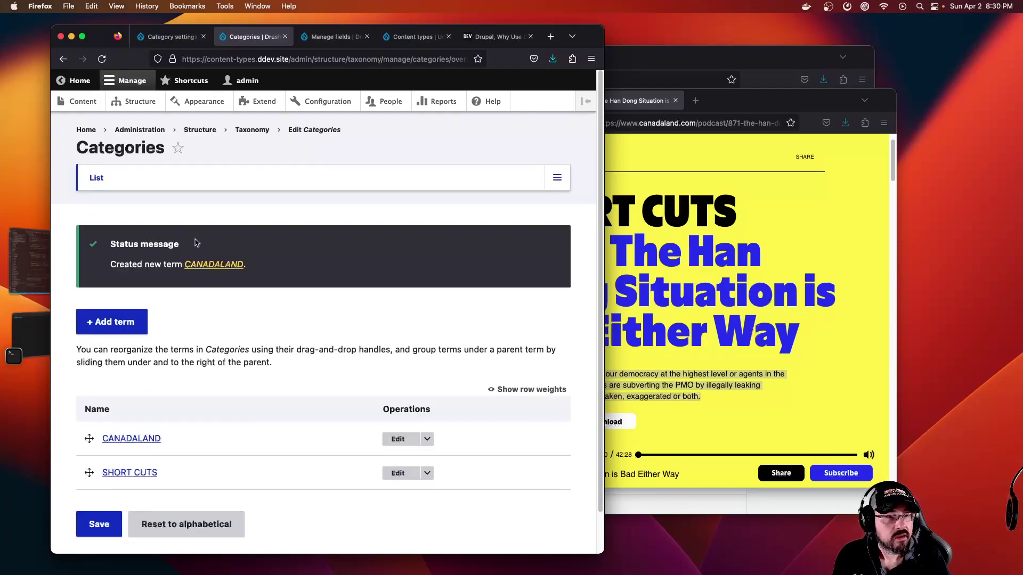
click(112, 177)
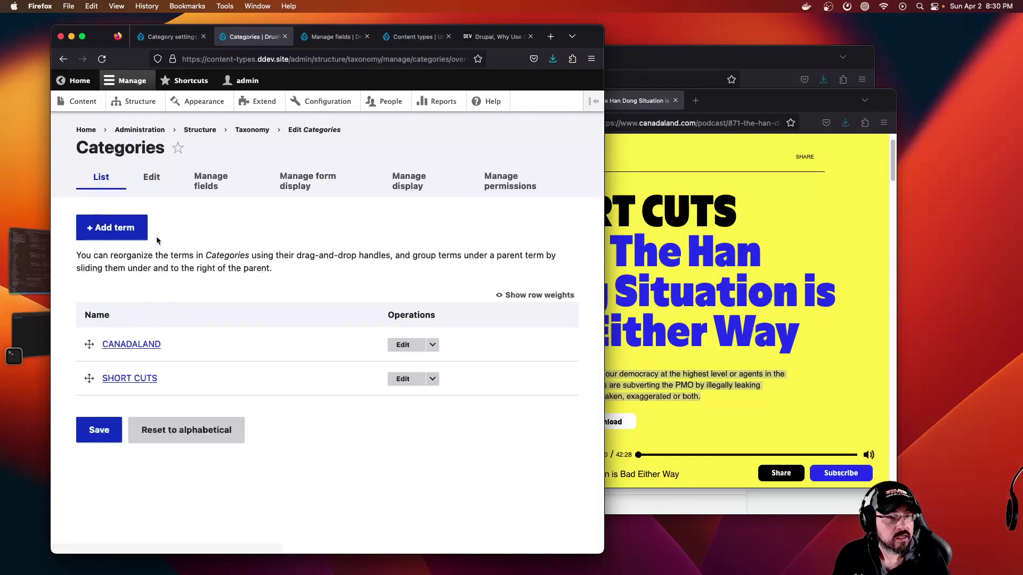
click(252, 129)
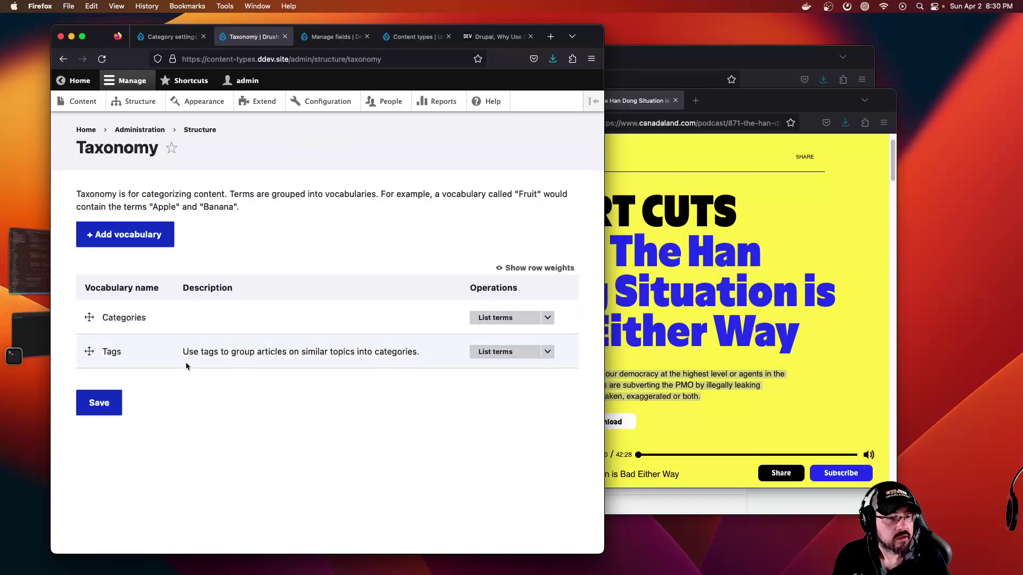
double_click(121, 148)
click(137, 103)
click(128, 472)
drag(154, 320, 98, 319)
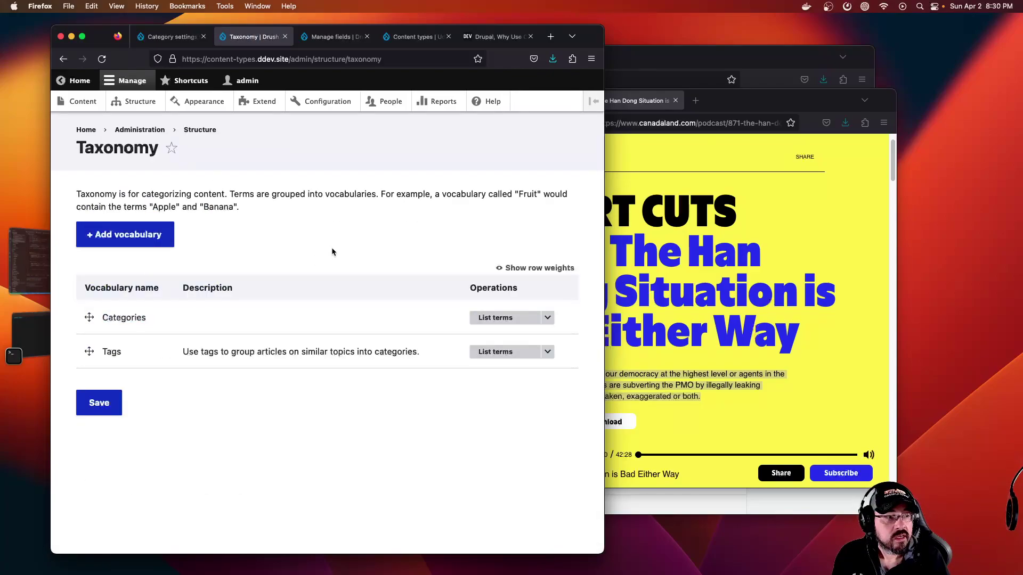
click(501, 318)
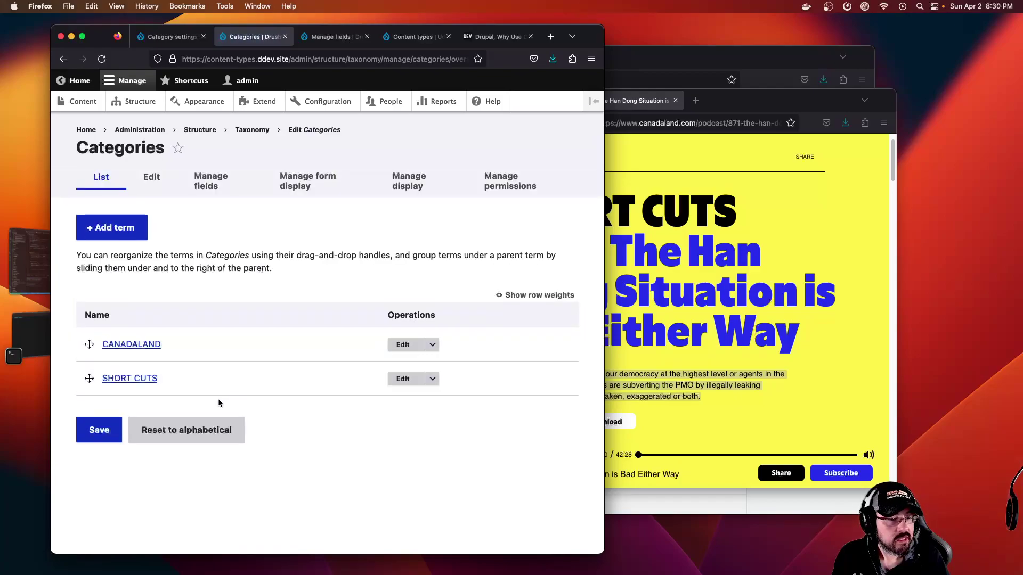
click(64, 58)
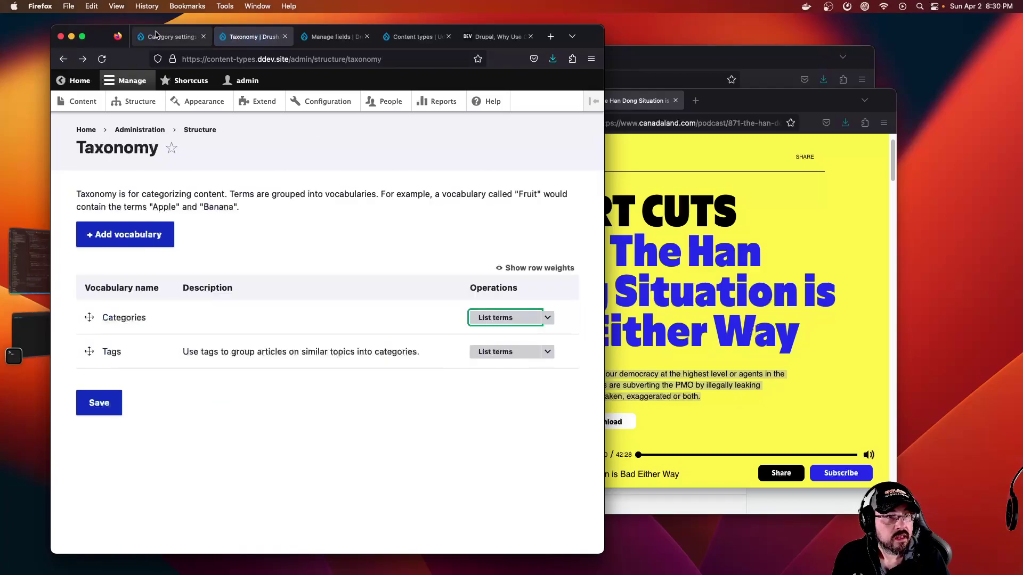
Limit the Category field to the Categories vocabulary with default term SHORT CUTS, and save
click(165, 36)
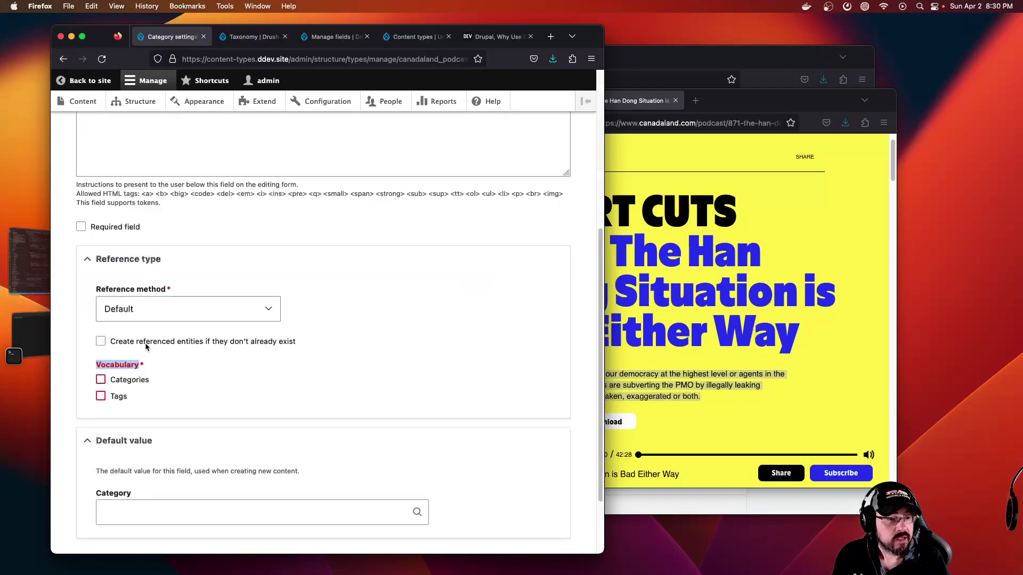
click(139, 385)
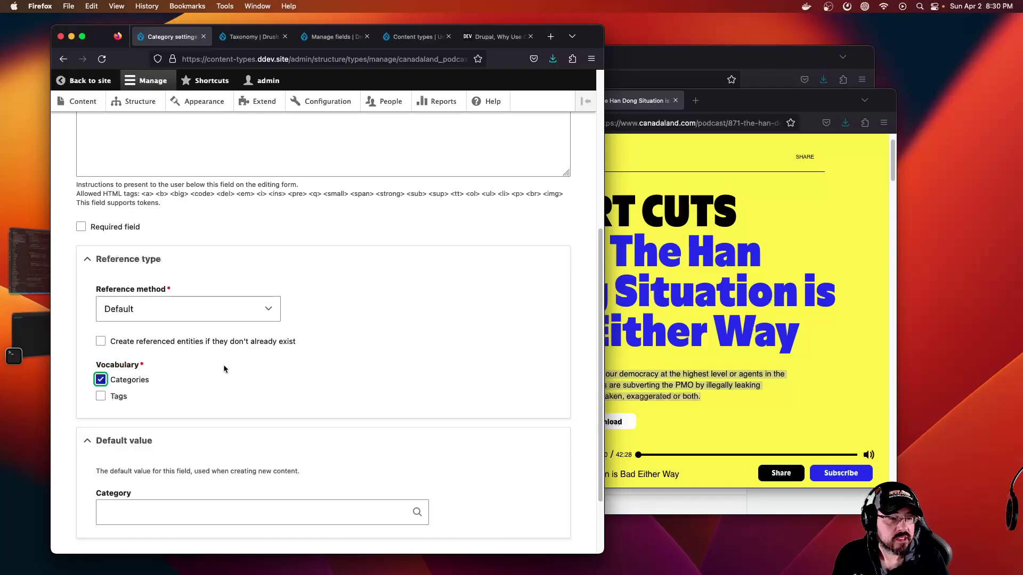
scroll(225, 368, down, 2)
scroll(282, 378, down, 1)
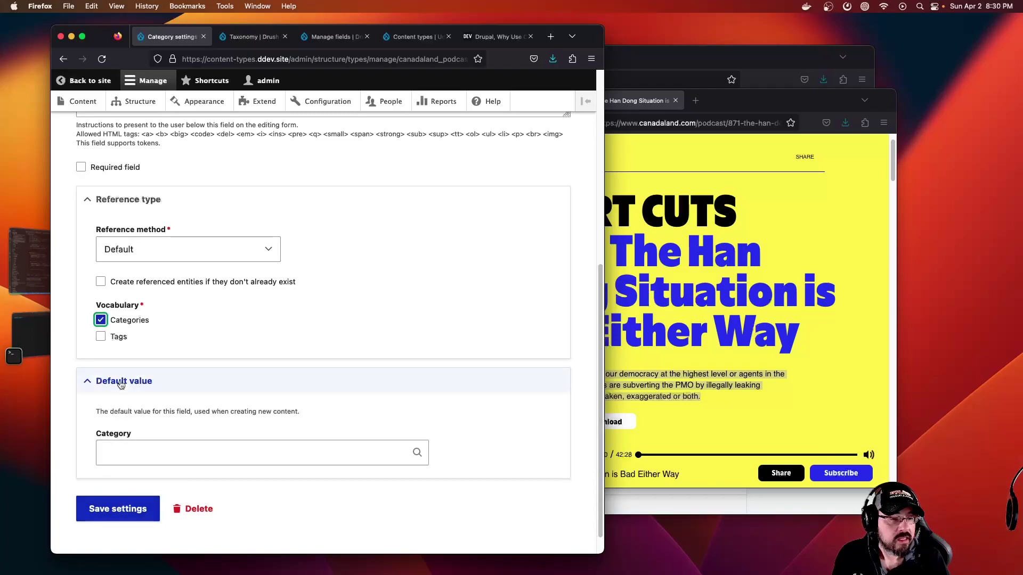
click(156, 454)
text(c)
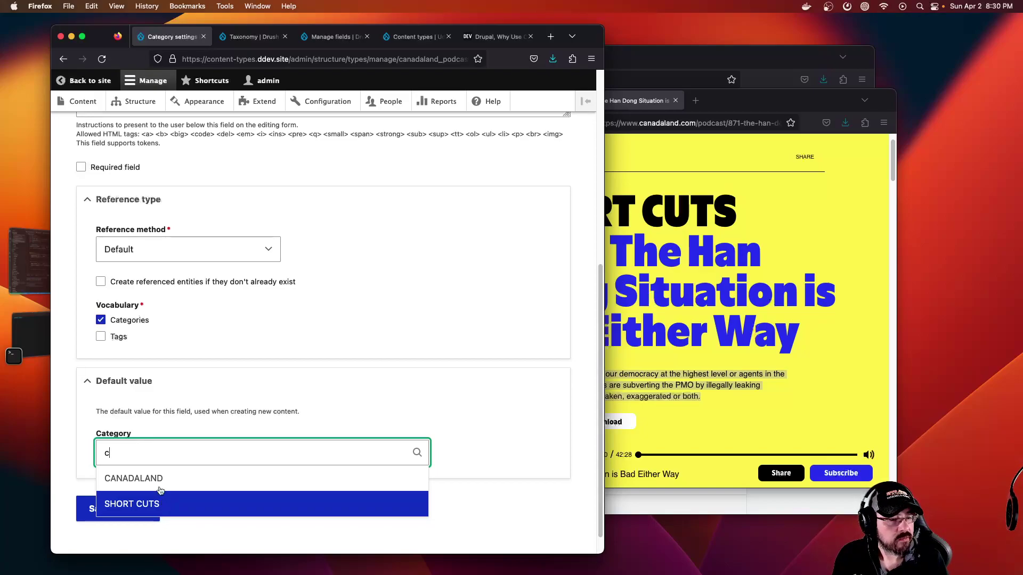
click(159, 503)
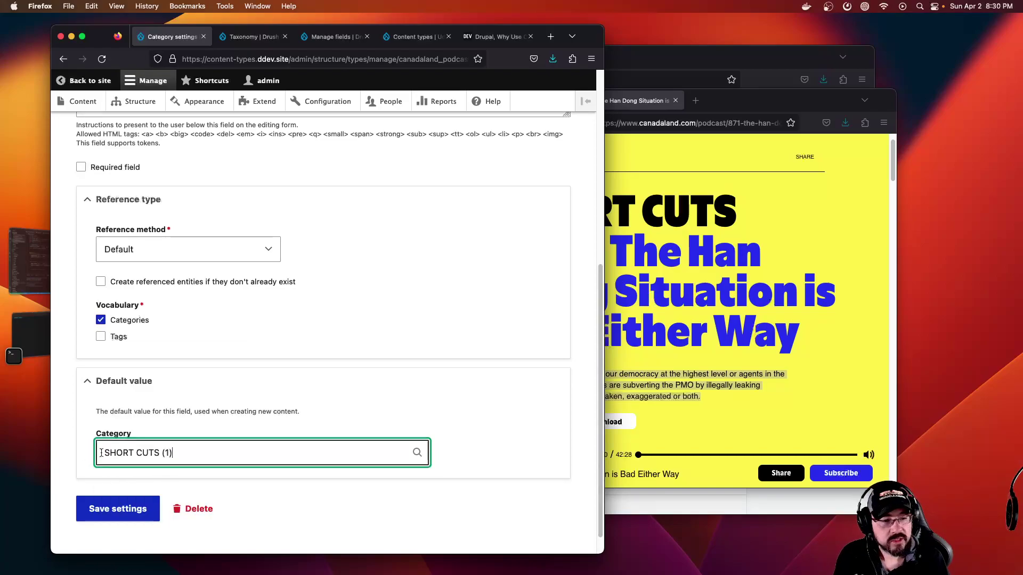
click(132, 507)
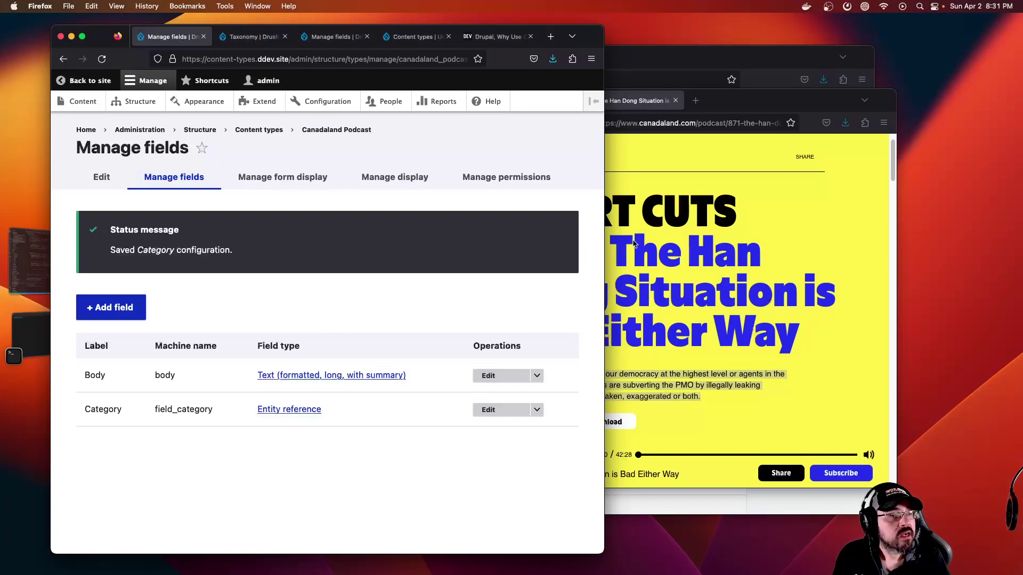
Delete the Body field from the Canadaland Podcast content type
click(649, 250)
key(super+grave)
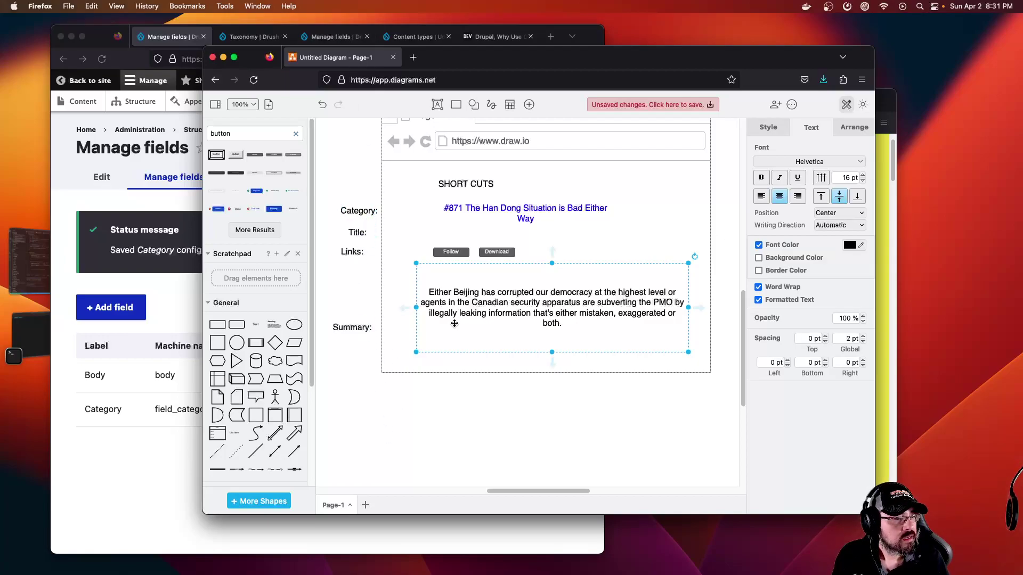
click(144, 372)
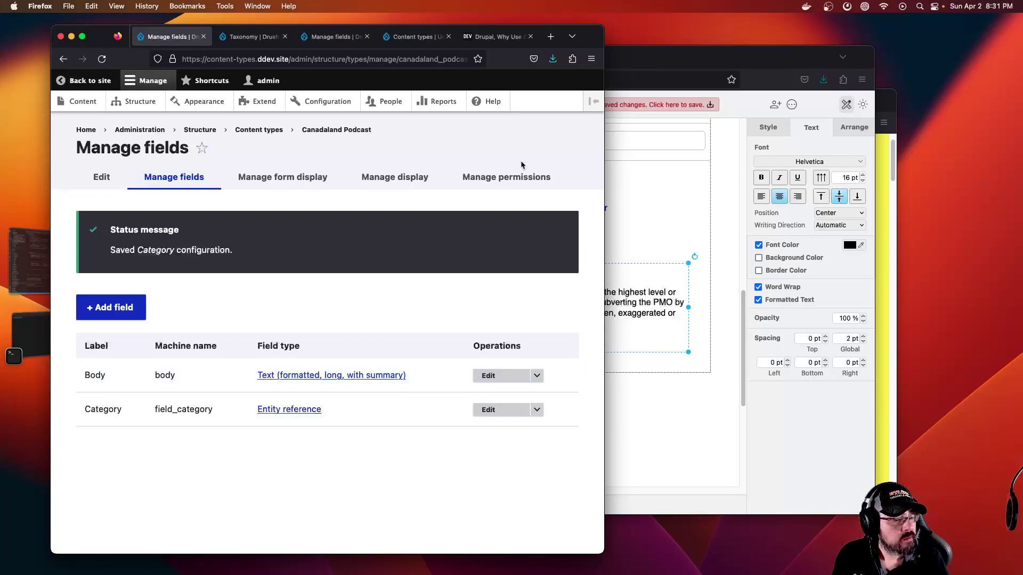
click(537, 376)
click(484, 406)
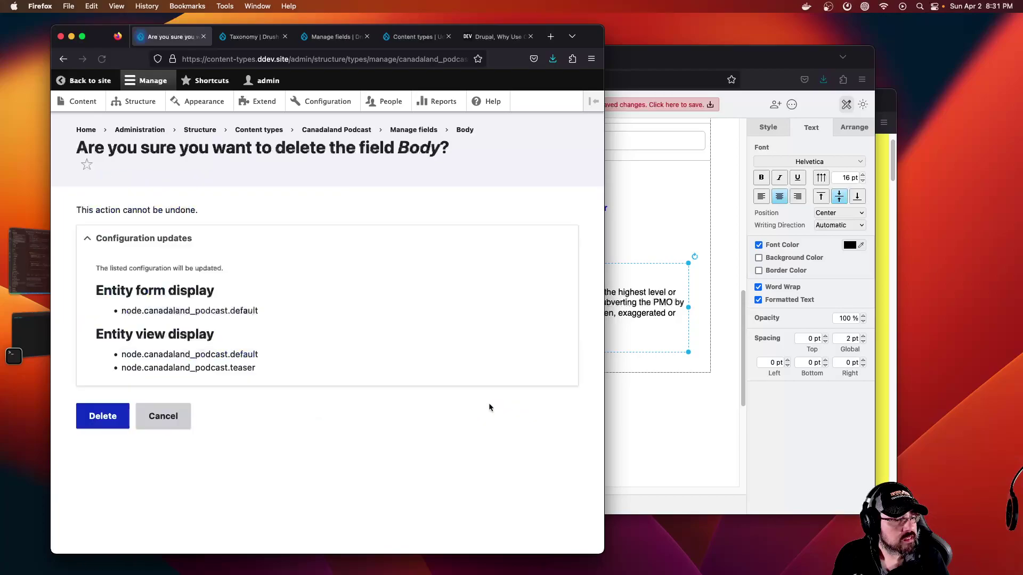
click(113, 416)
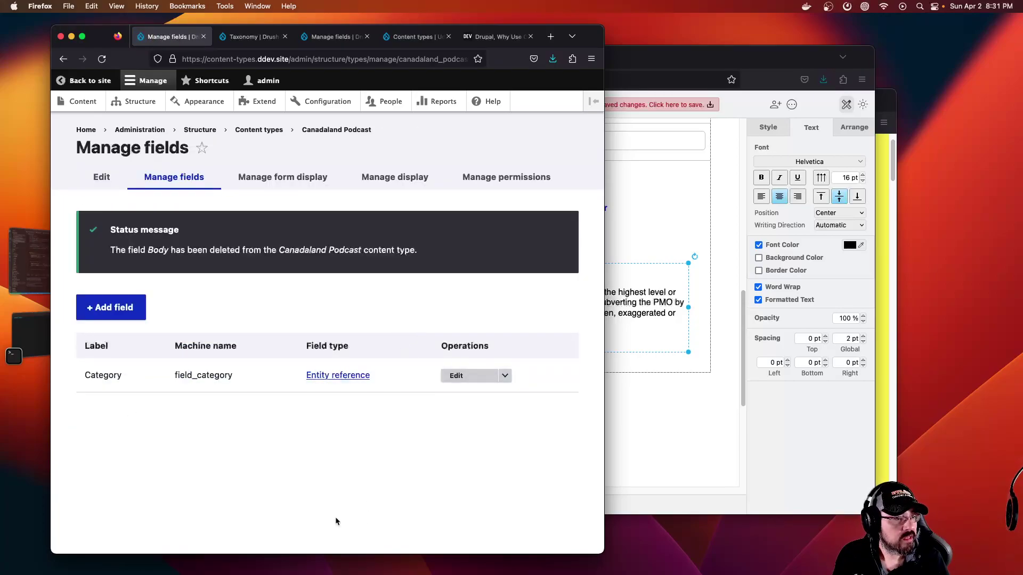
click(127, 308)
Add a Text (formatted, long) field labelled Summary
click(197, 228)
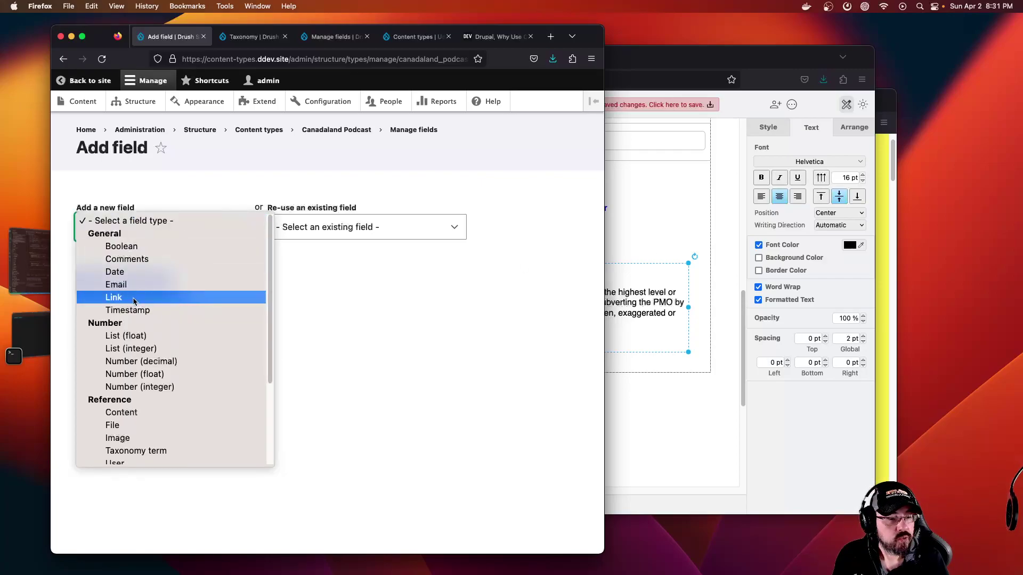
scroll(133, 301, down, 3)
scroll(133, 301, up, 3)
scroll(131, 319, down, 5)
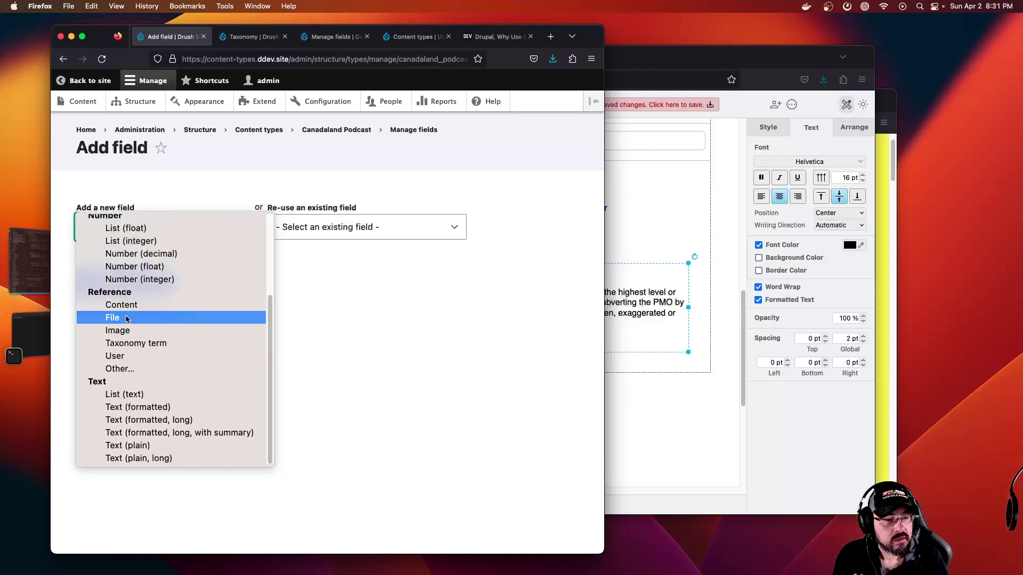
scroll(140, 245, up, 1)
click(107, 206)
click(160, 227)
scroll(169, 352, down, 4)
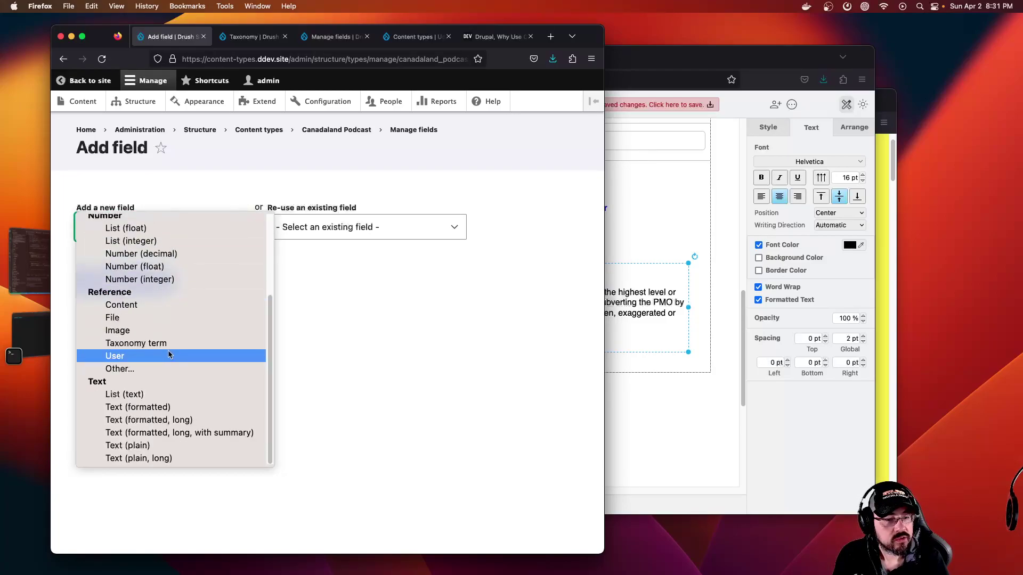
click(176, 421)
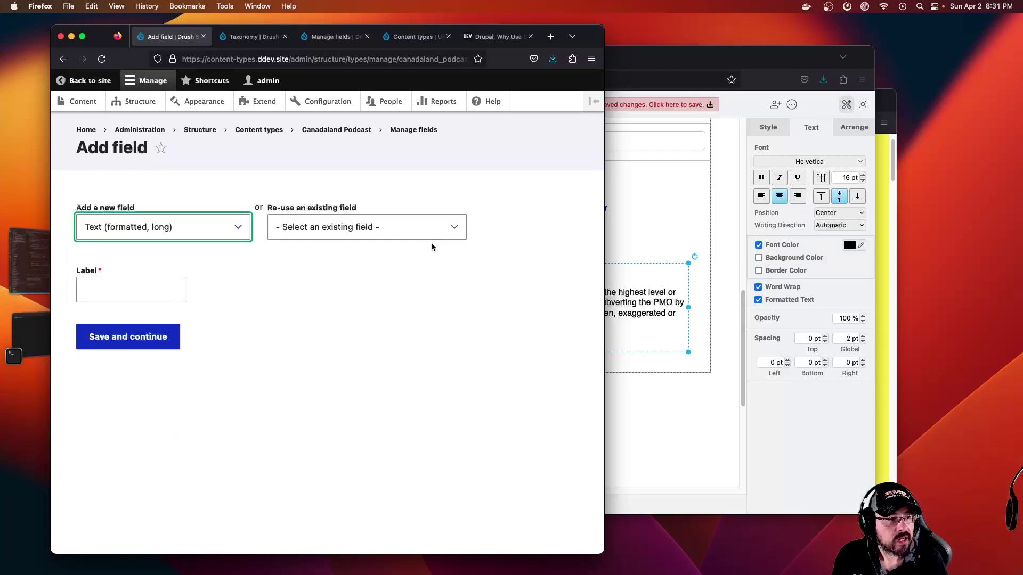
click(132, 286)
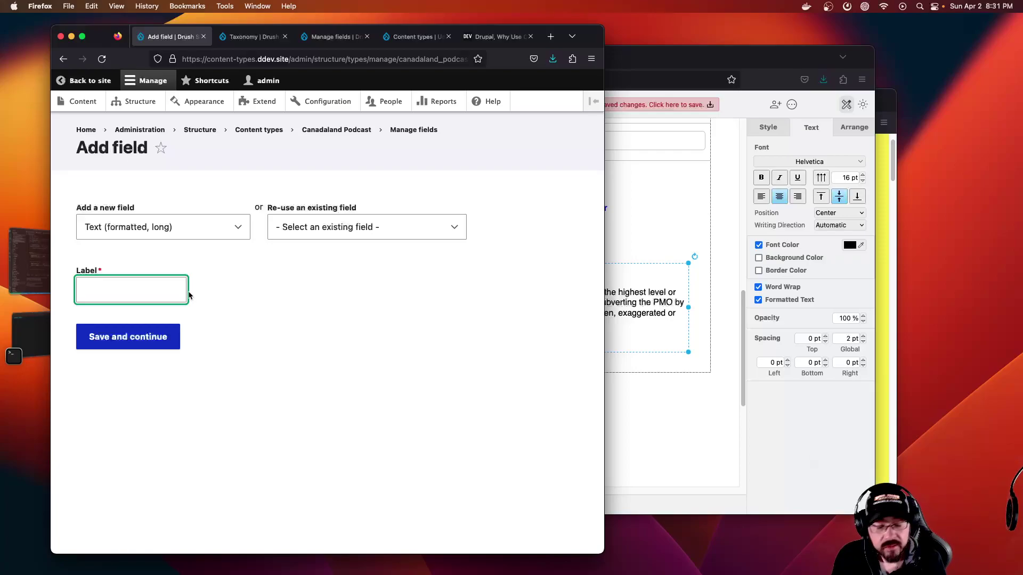
text(Summary)
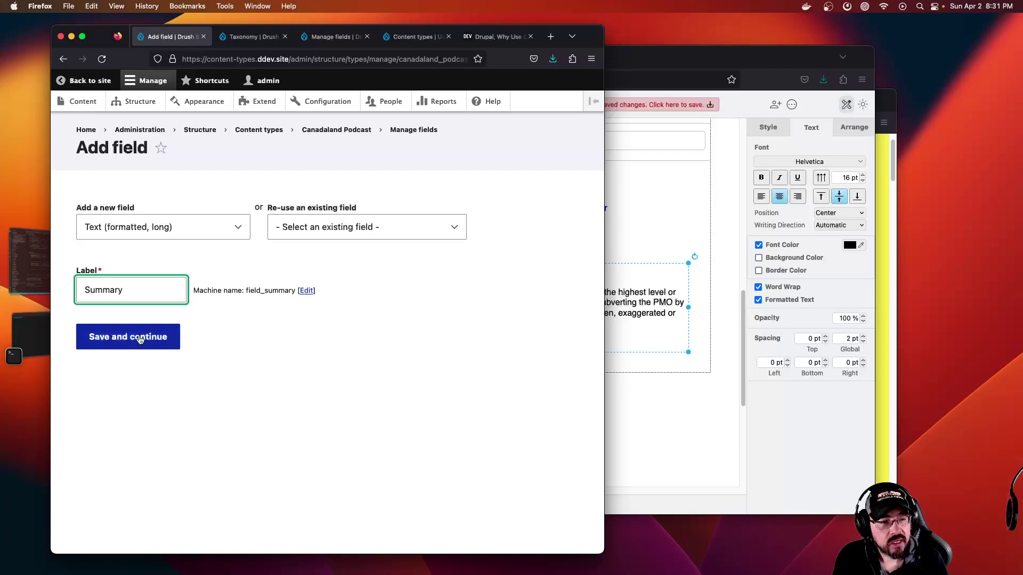
click(140, 340)
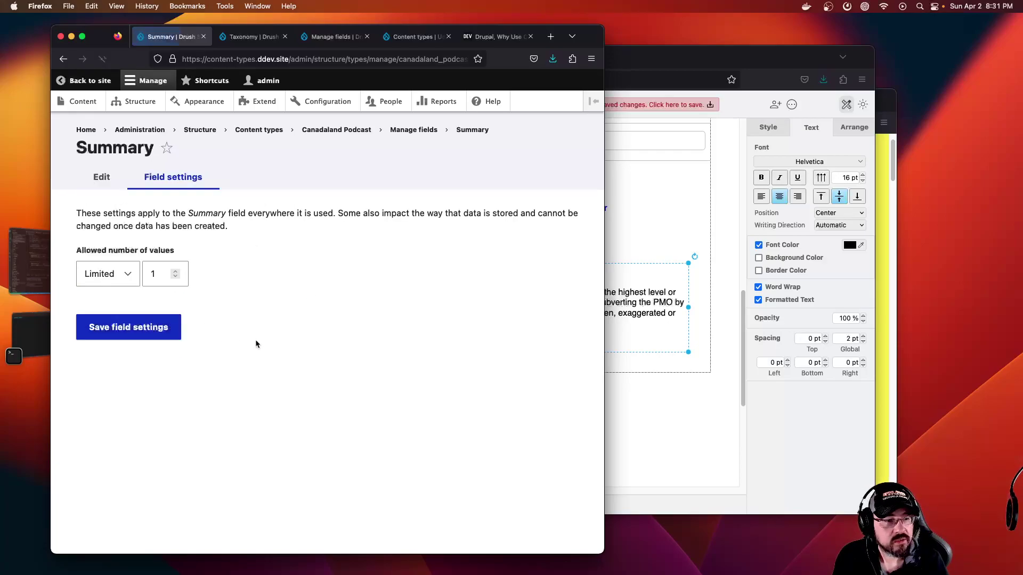
Keep one allowed value for Summary, mark it required, and save its settings
click(122, 328)
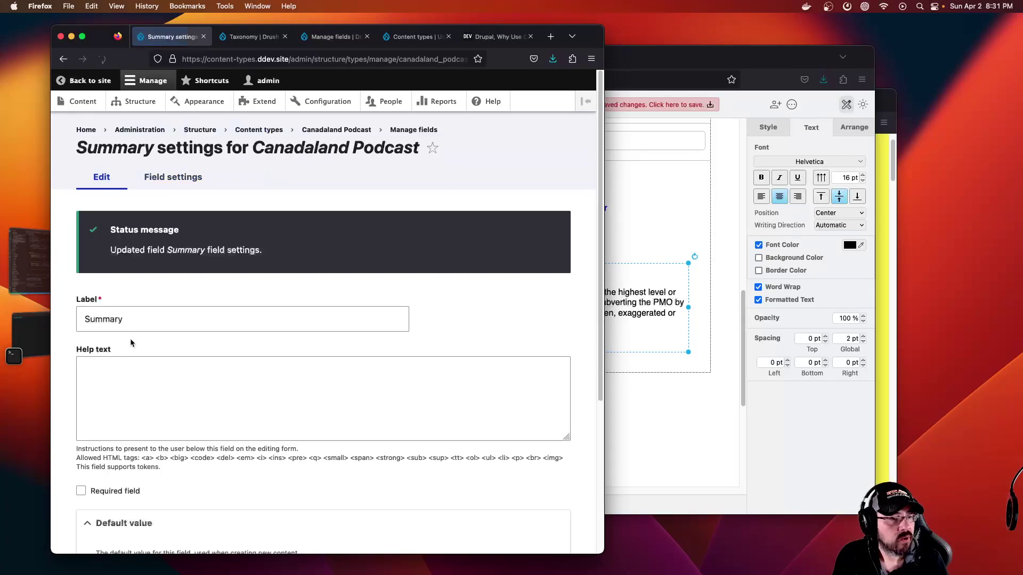
scroll(271, 290, down, 3)
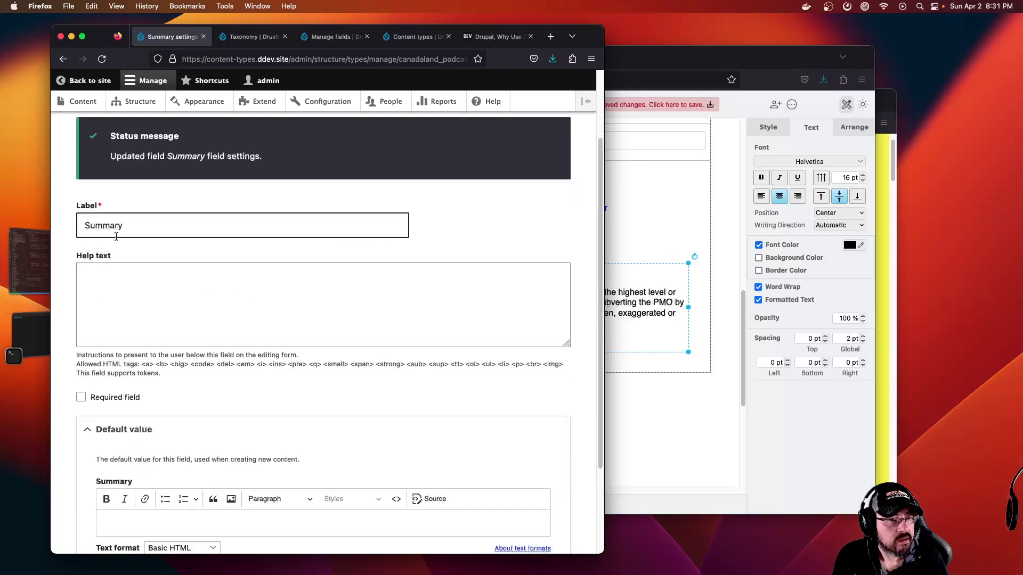
click(122, 401)
scroll(299, 368, down, 4)
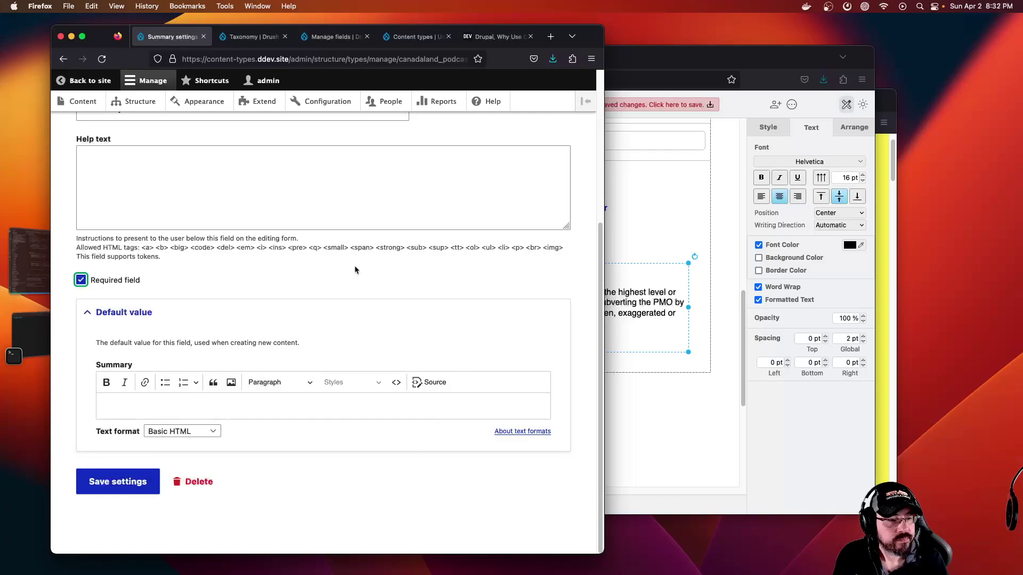
click(122, 483)
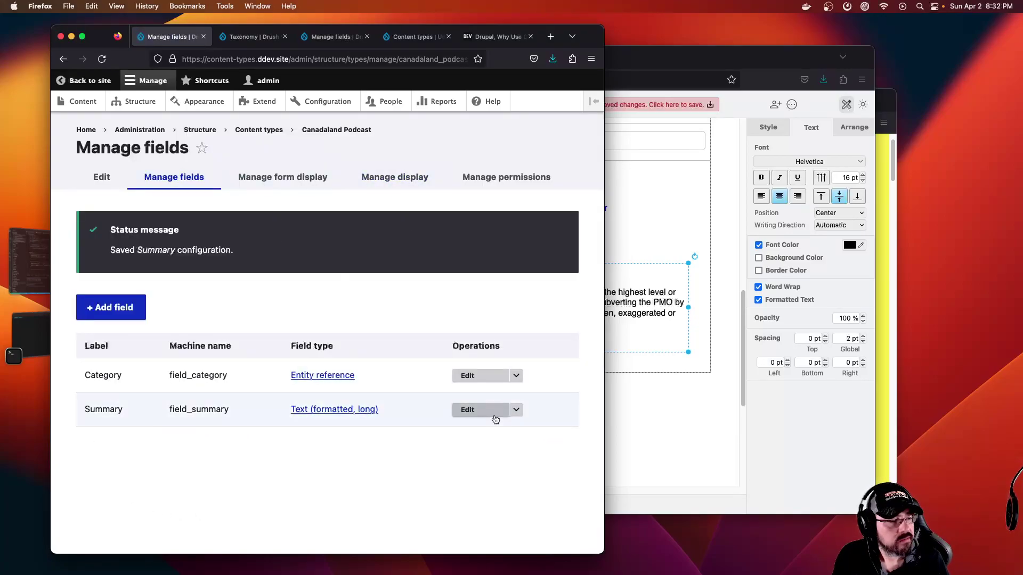
In the draw.io mockup, move SHORT CUTS onto the Category row and the episode title toward Title
click(703, 56)
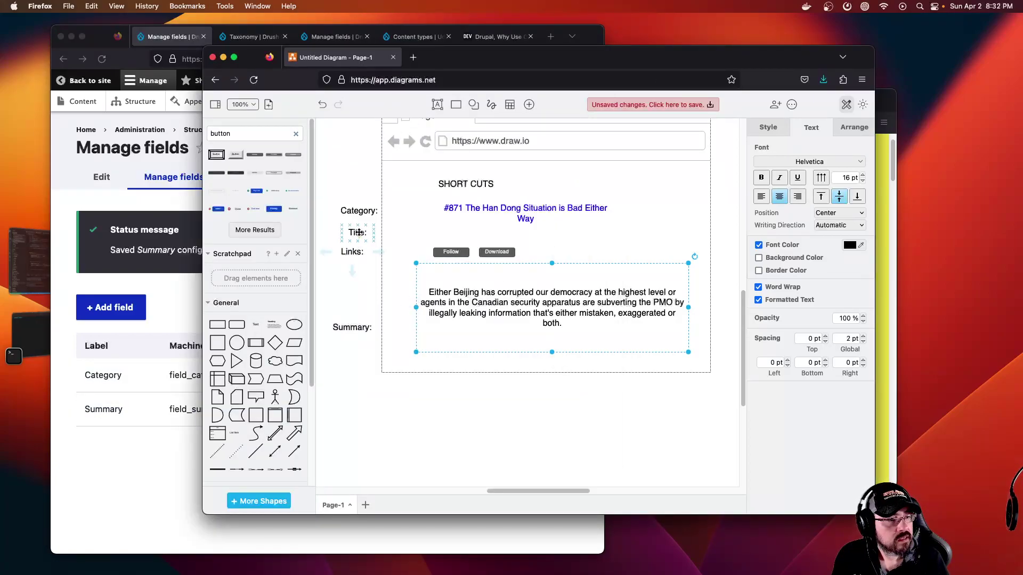
click(460, 208)
double_click(455, 218)
click(506, 216)
click(542, 222)
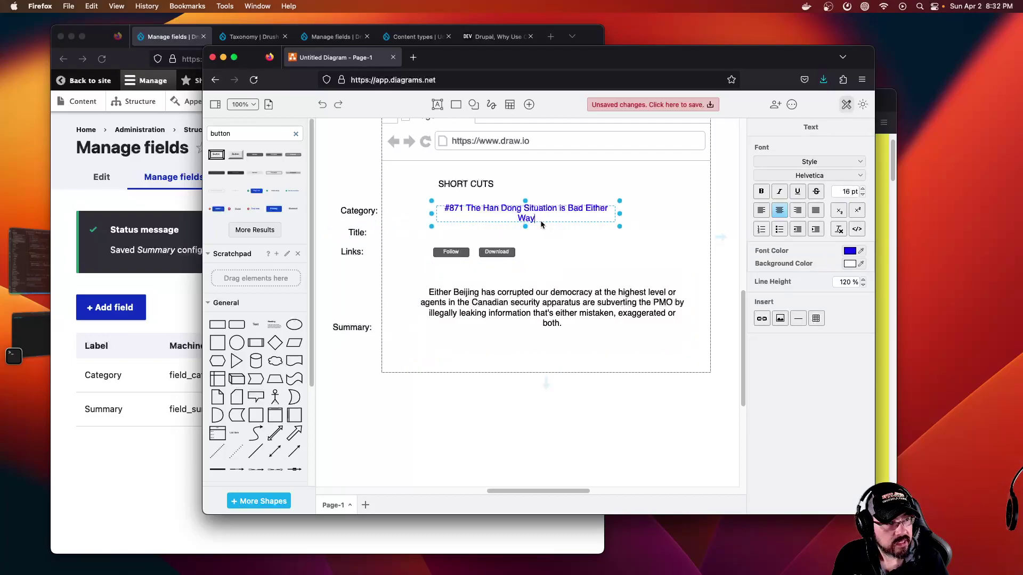
click(479, 183)
drag(480, 183, 451, 206)
drag(539, 209, 505, 227)
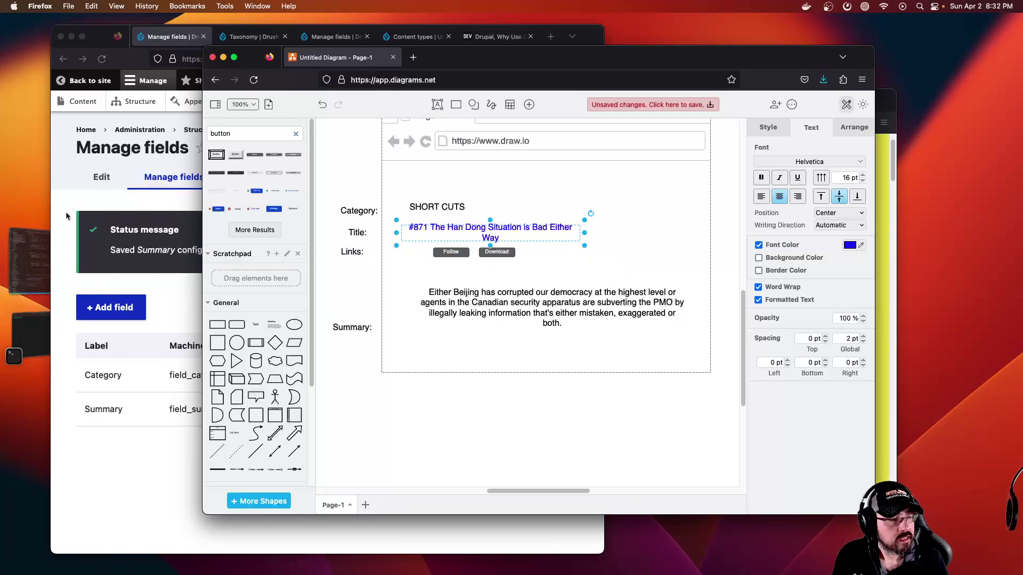
Review the mockup's Follow and Download buttons, then return to Drupal's Add field form
click(461, 252)
click(501, 252)
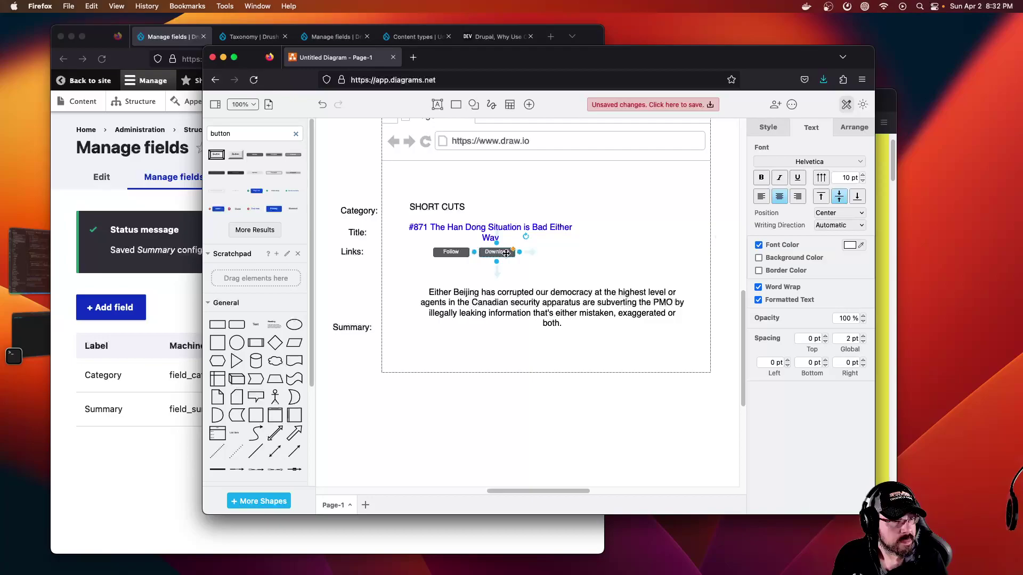
click(65, 282)
click(116, 307)
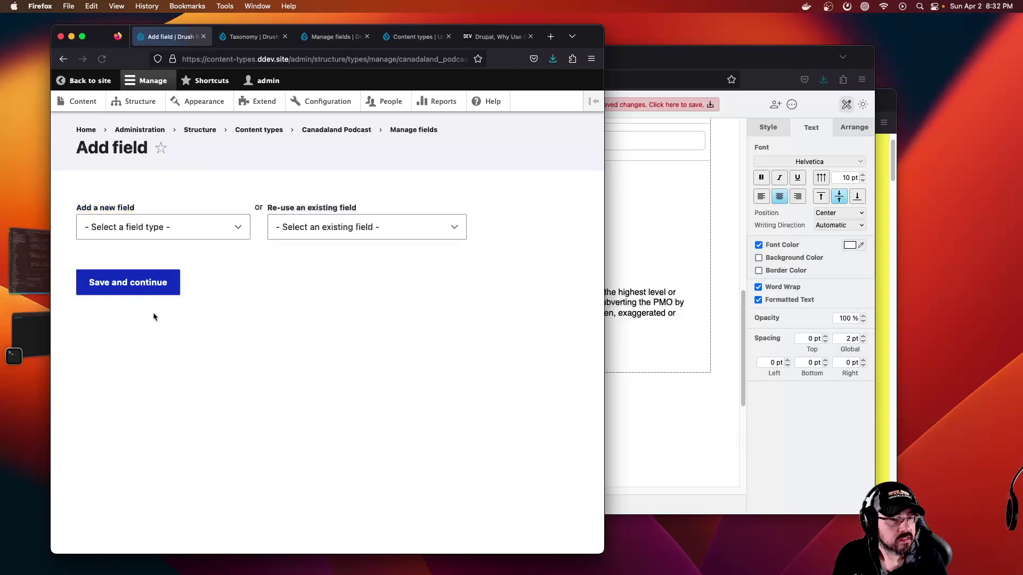
Add a File field labelled Download to Canadaland Podcast and save its storage settings
click(63, 59)
click(138, 314)
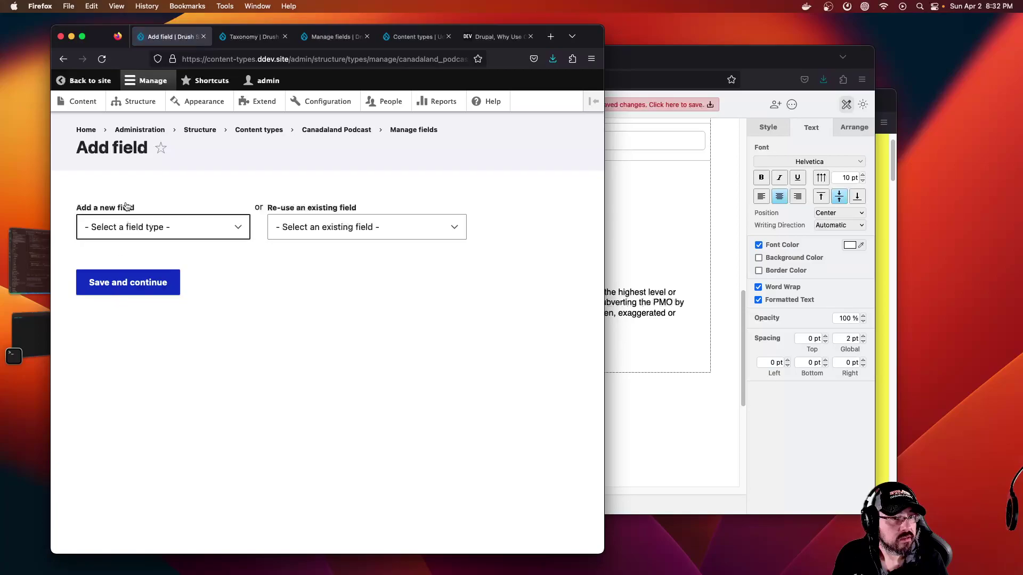
click(171, 224)
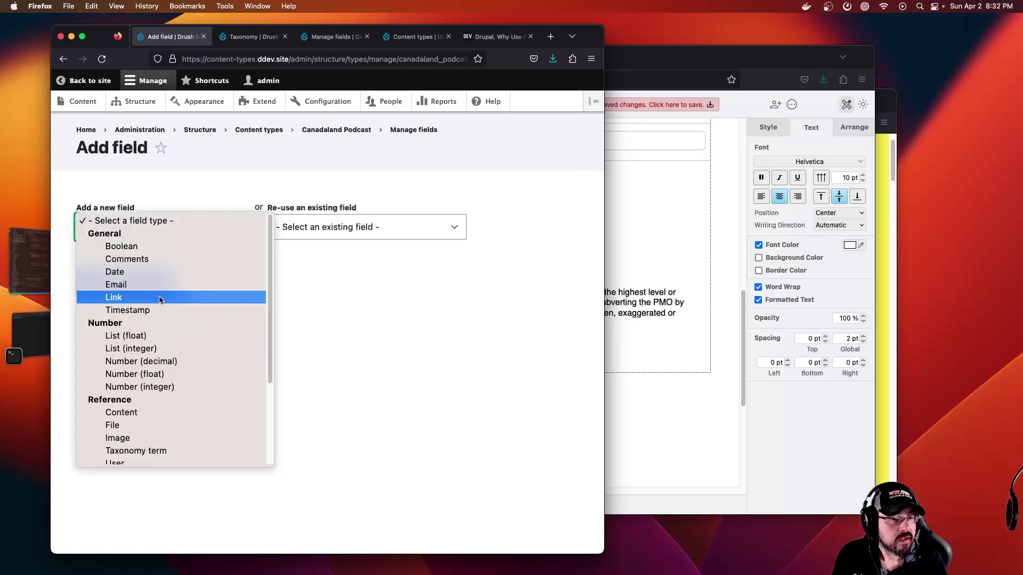
scroll(166, 322, down, 3)
click(139, 350)
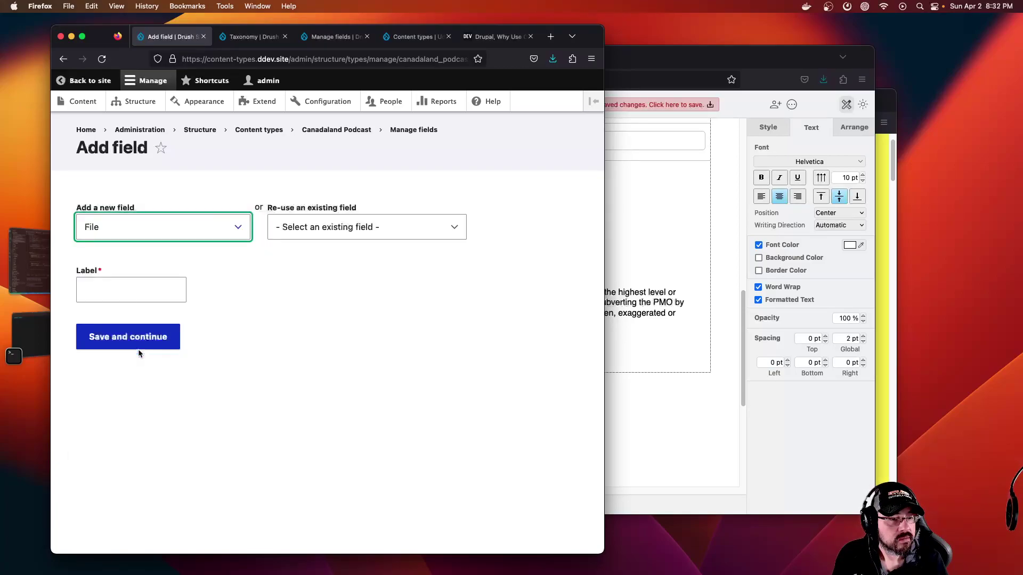
click(144, 289)
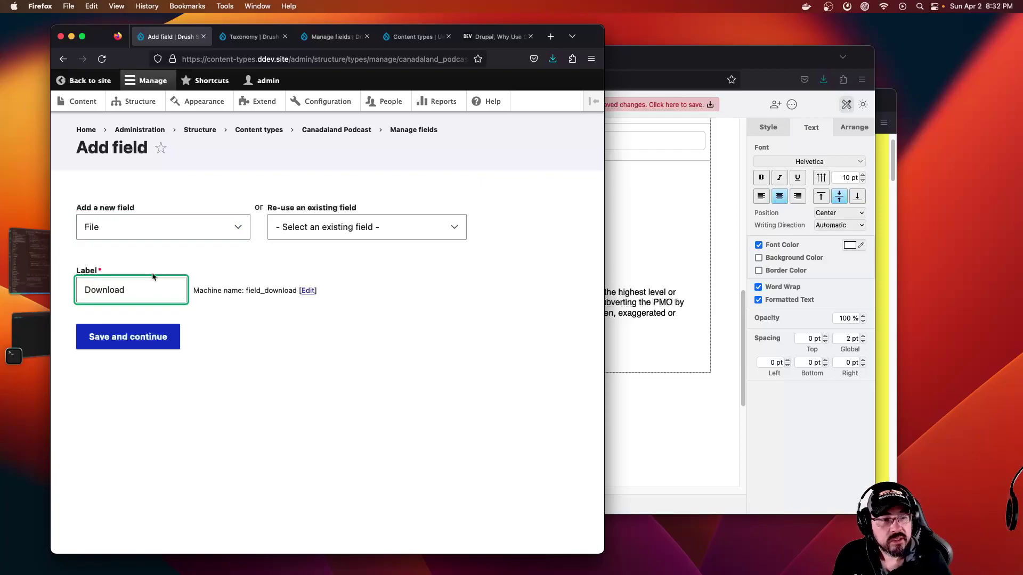
click(133, 338)
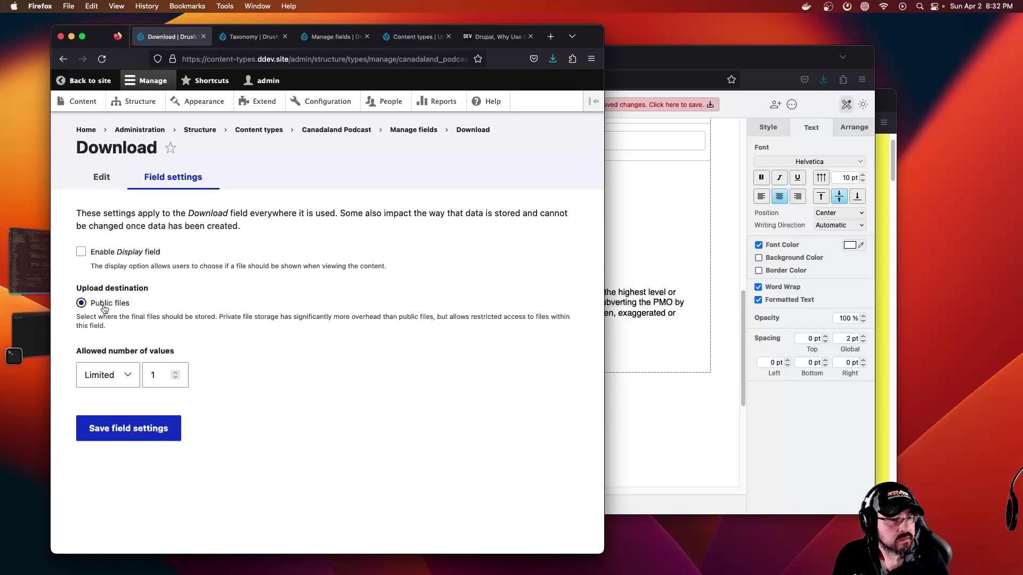
click(131, 426)
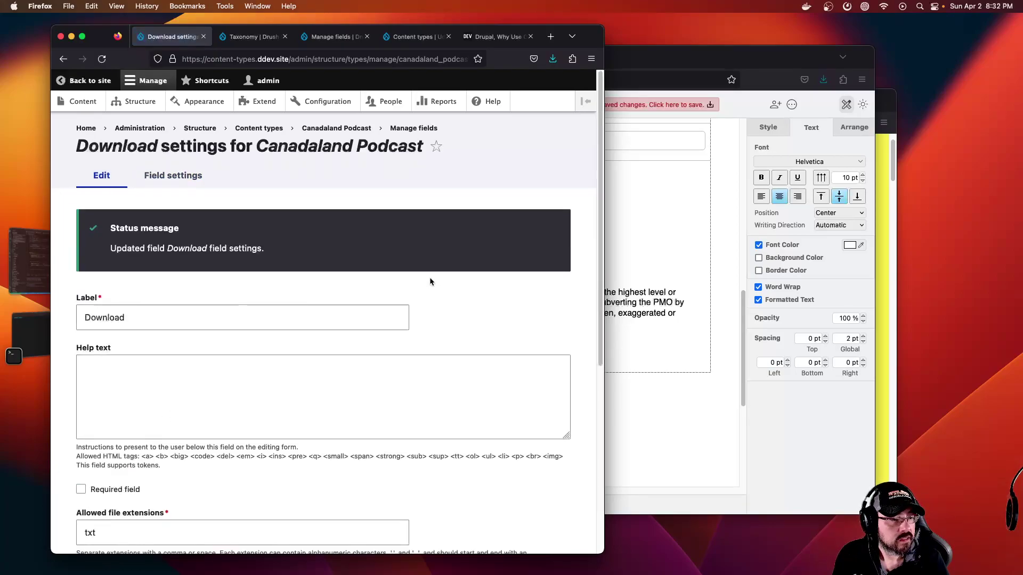
Set Download's allowed extensions to txt, pdf and mp3, leave the upload size blank, and save
scroll(373, 277, down, 5)
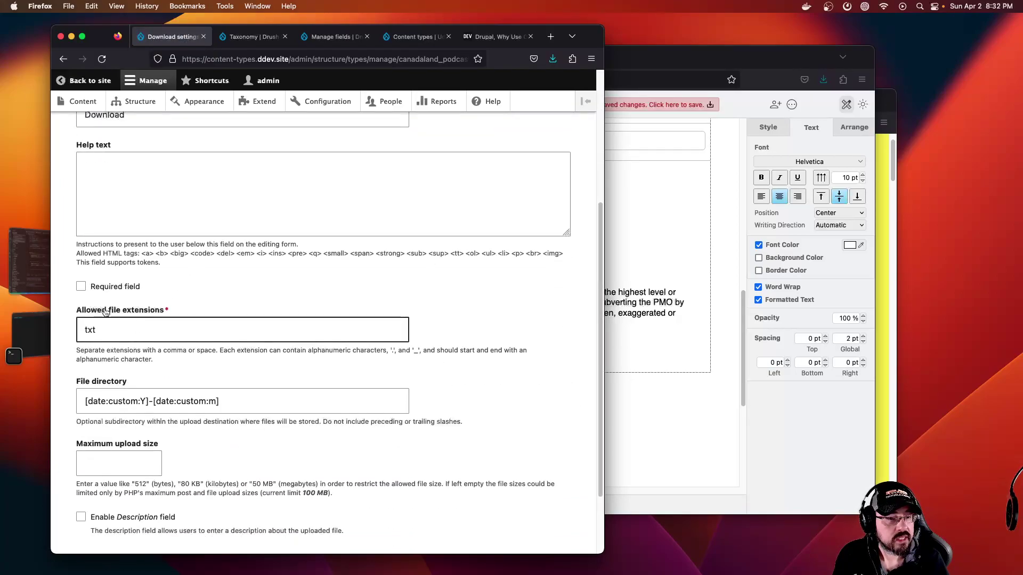
click(185, 331)
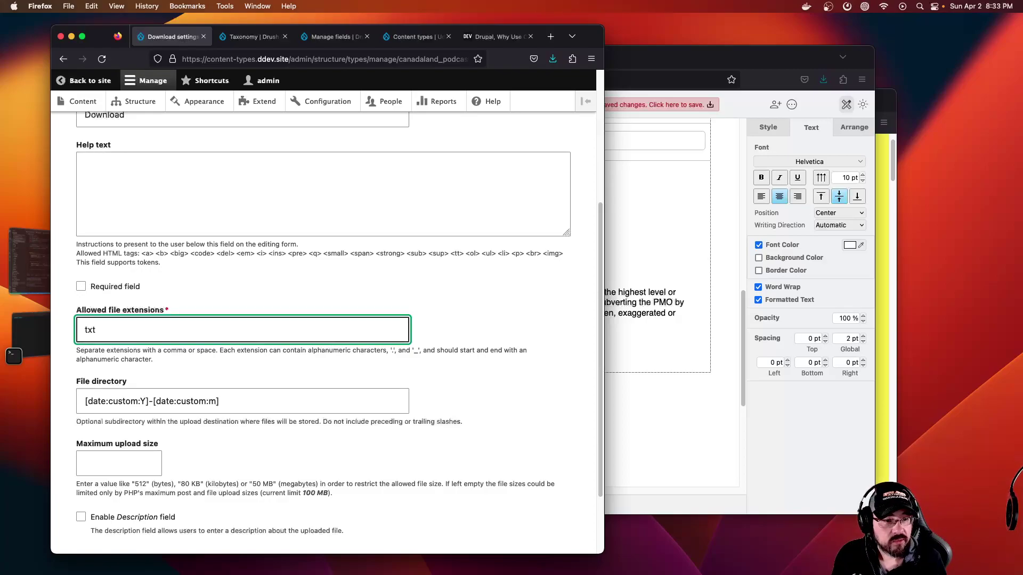
scroll(216, 278, down, 2)
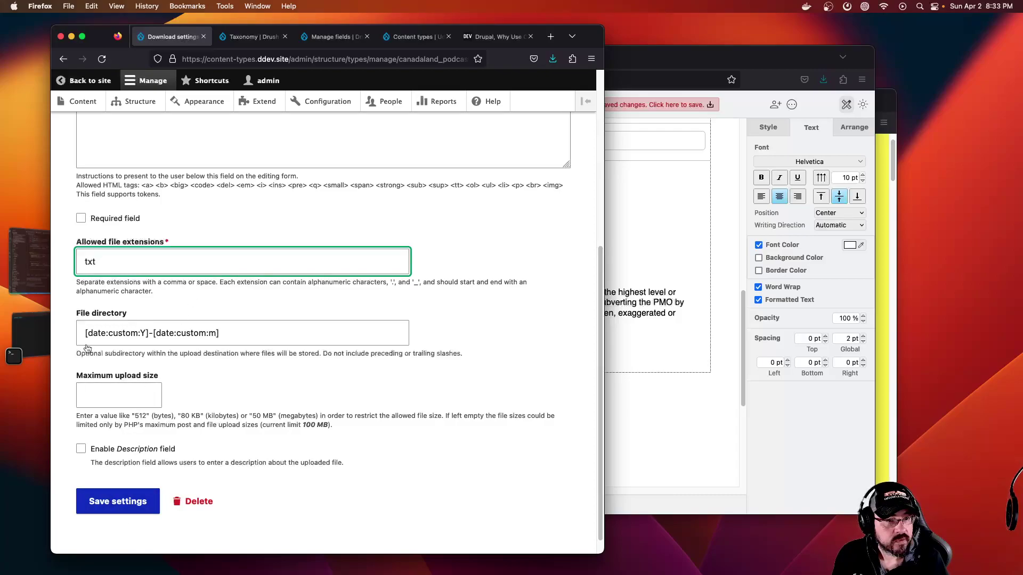
click(123, 250)
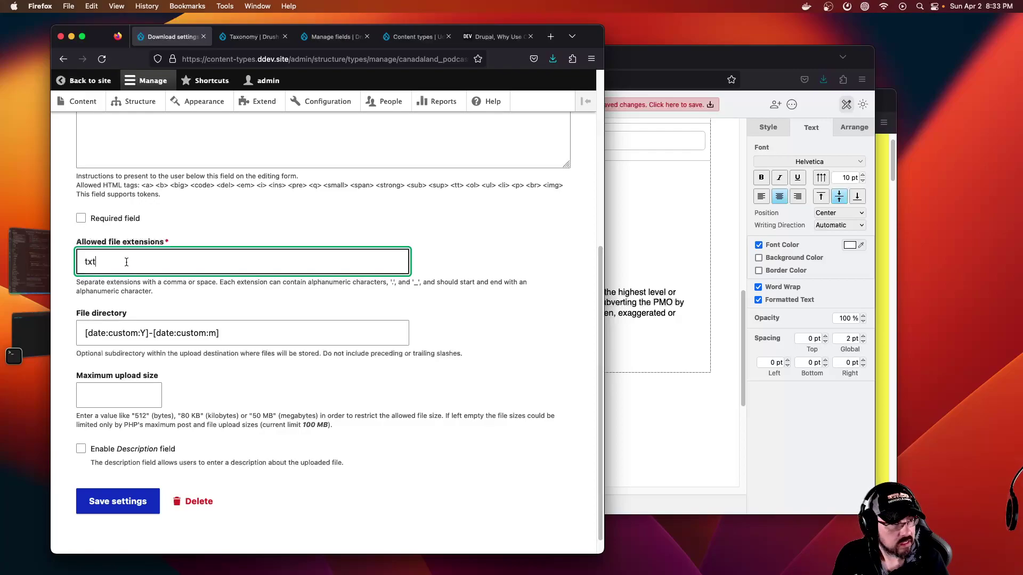
text(,pdf,mp3)
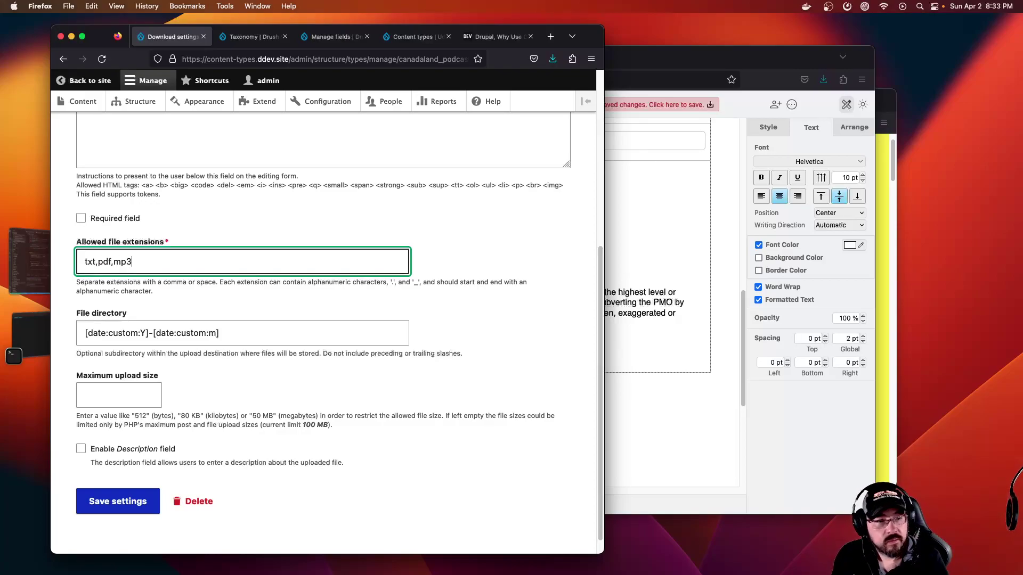
click(105, 394)
click(320, 436)
drag(262, 424, 329, 424)
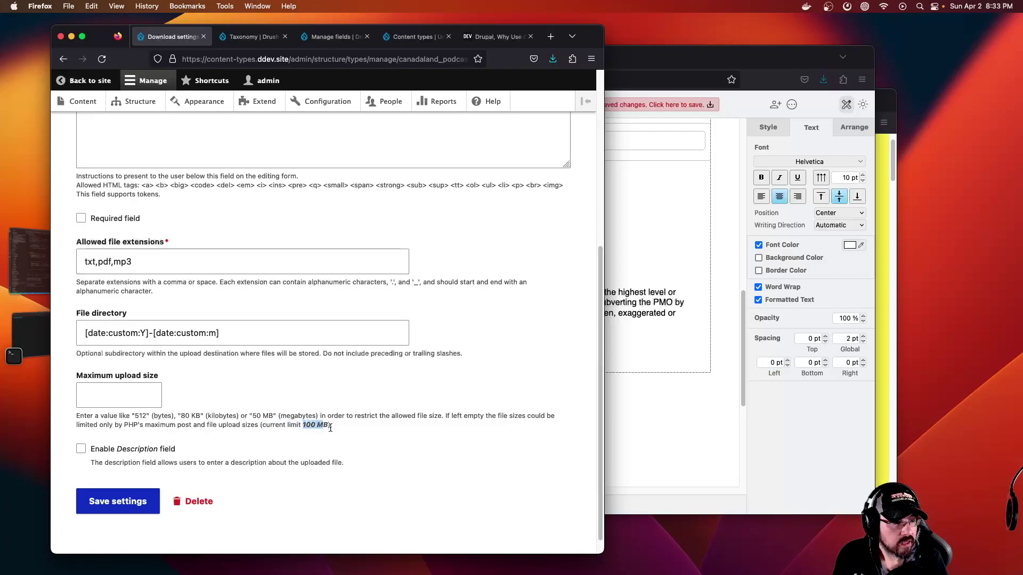
click(119, 504)
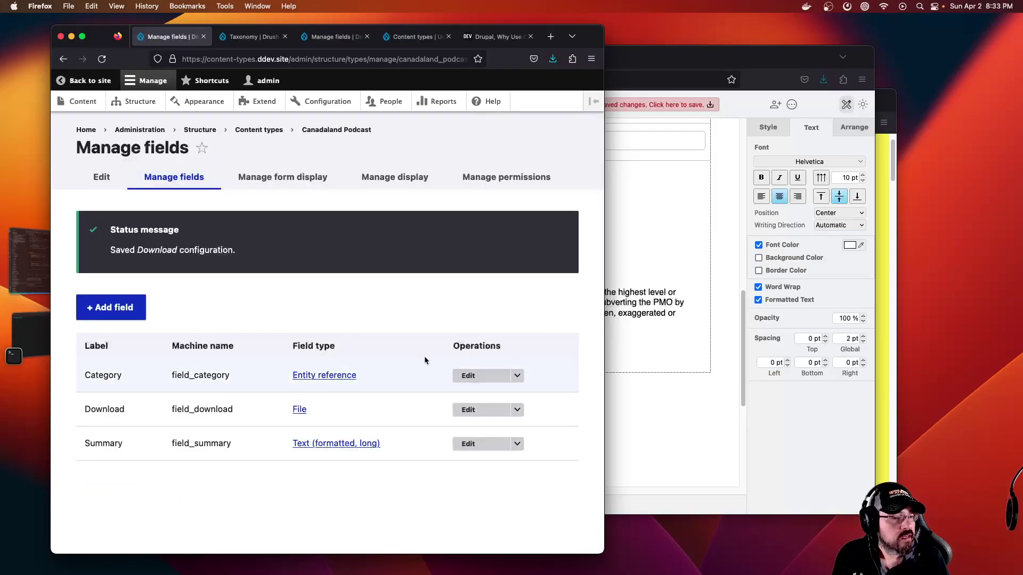
click(643, 67)
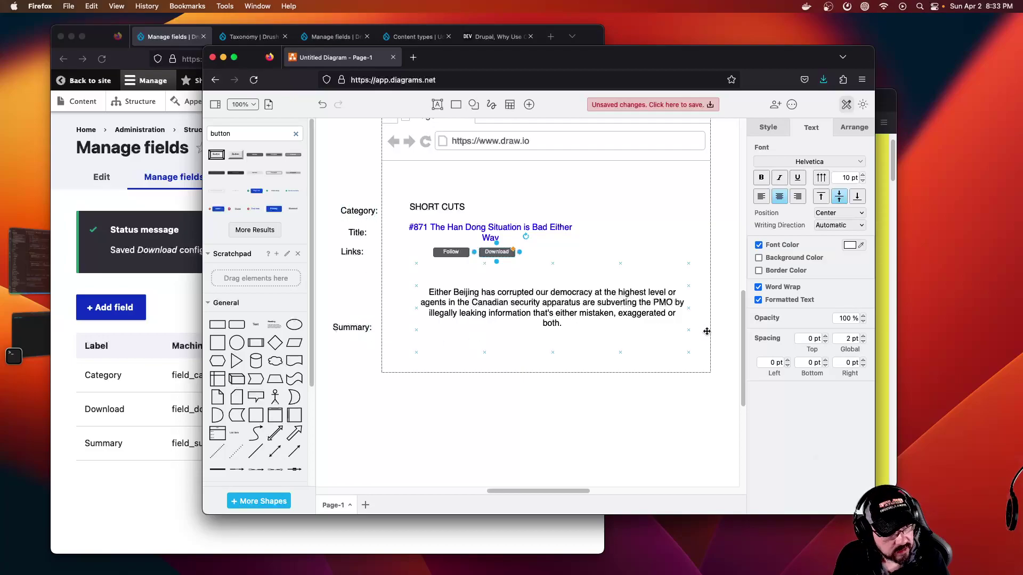
click(71, 208)
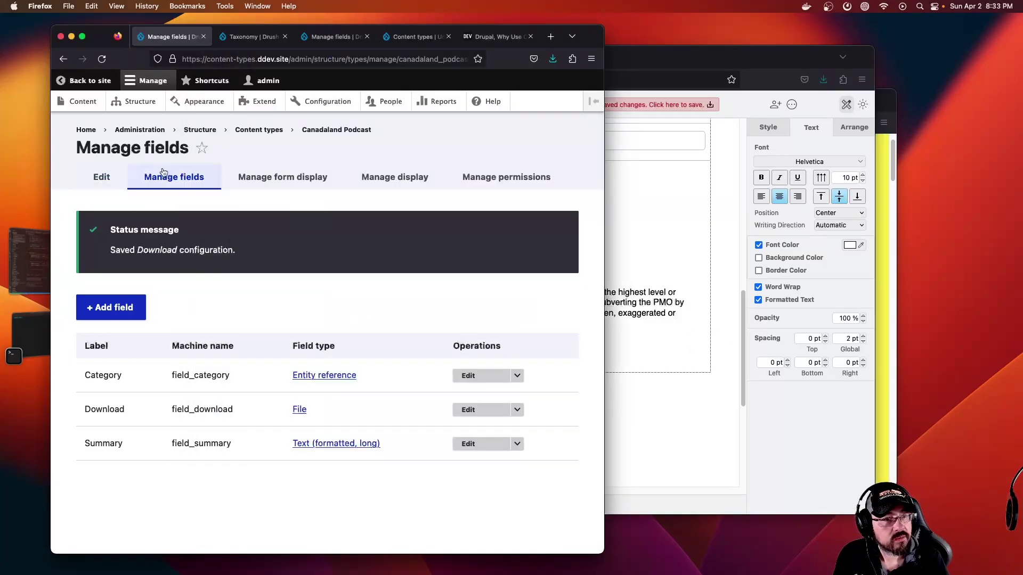
Open a new Canadaland Podcast content form and focus its Title field
click(83, 102)
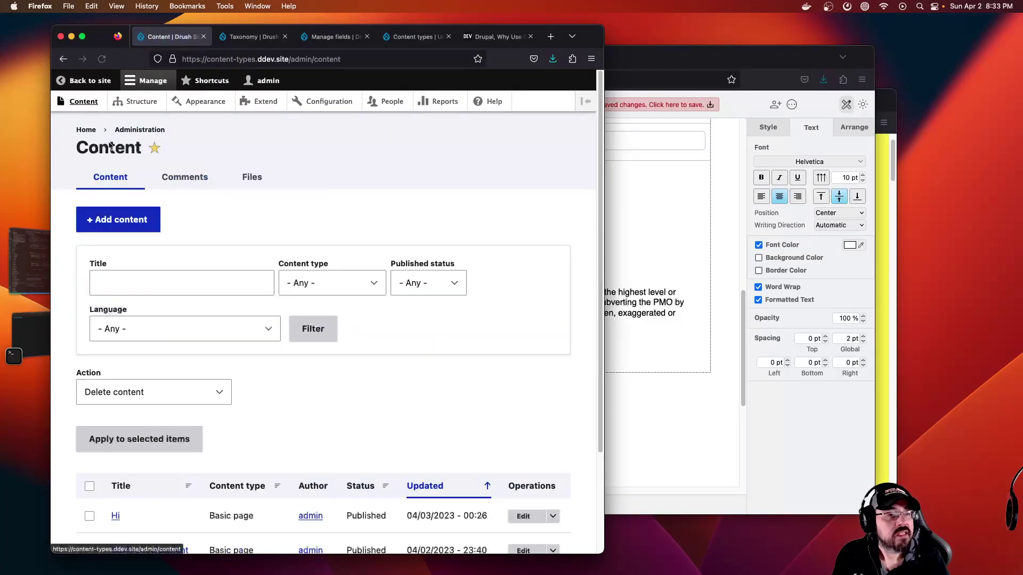
click(128, 223)
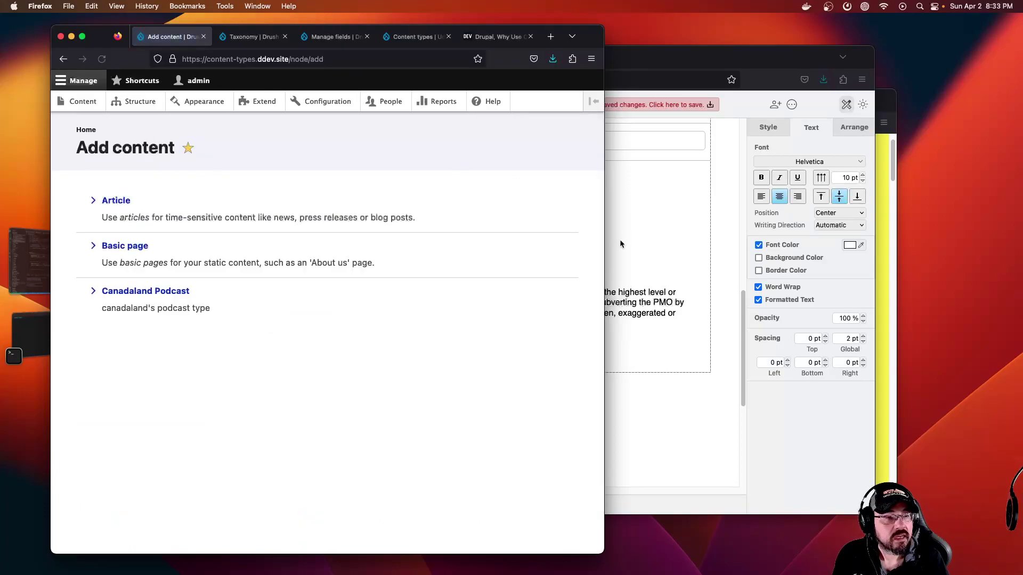
click(155, 292)
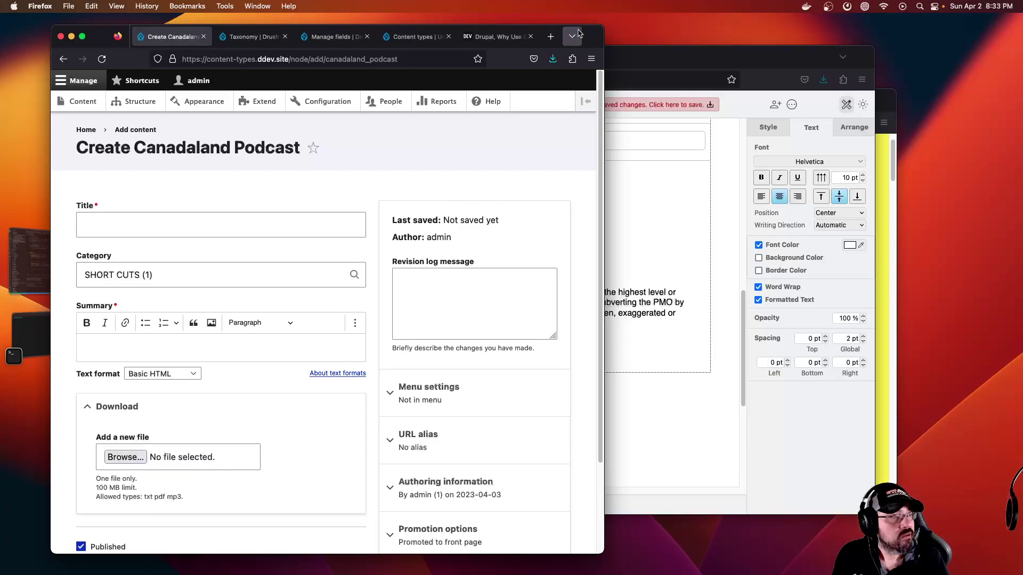
click(82, 36)
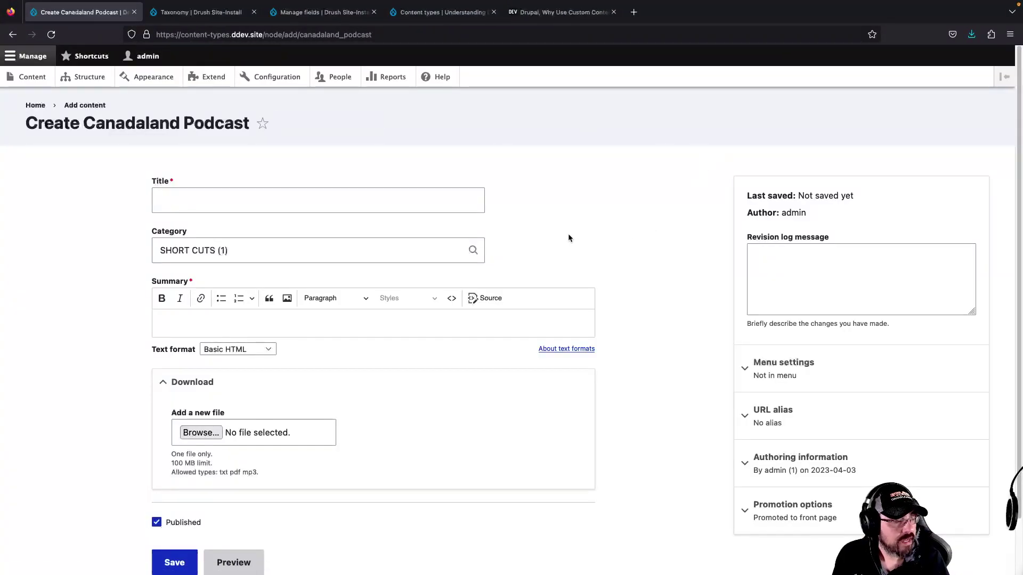
click(421, 204)
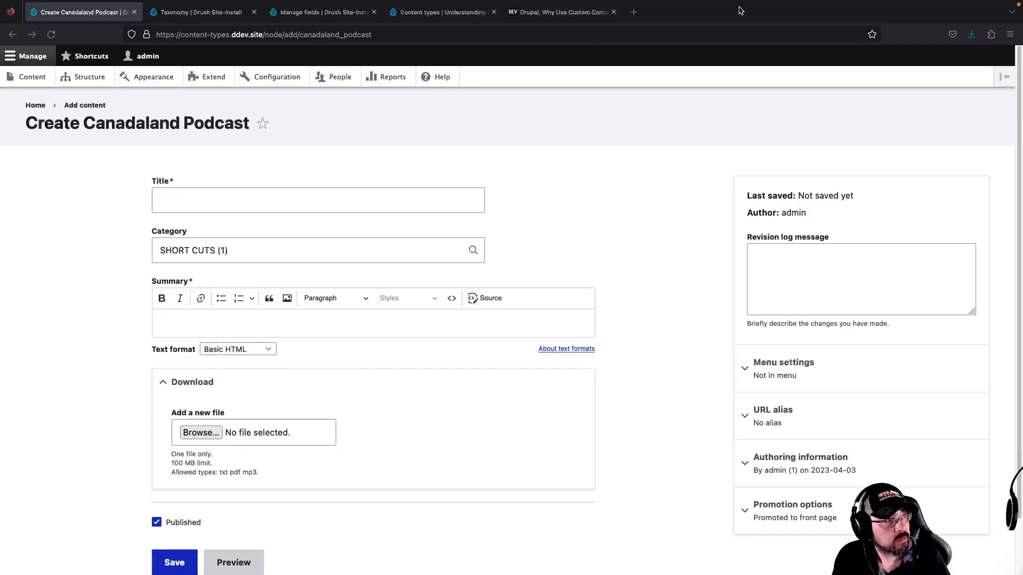
click(618, 19)
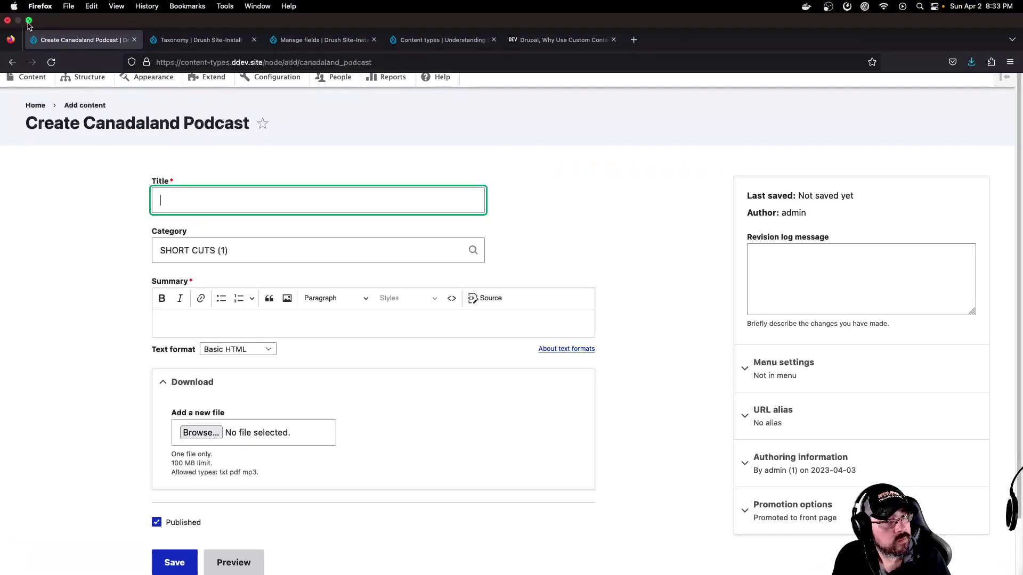
Copy the episode title from the draw.io mockup into the podcast Title field
click(30, 25)
key(super+grave)
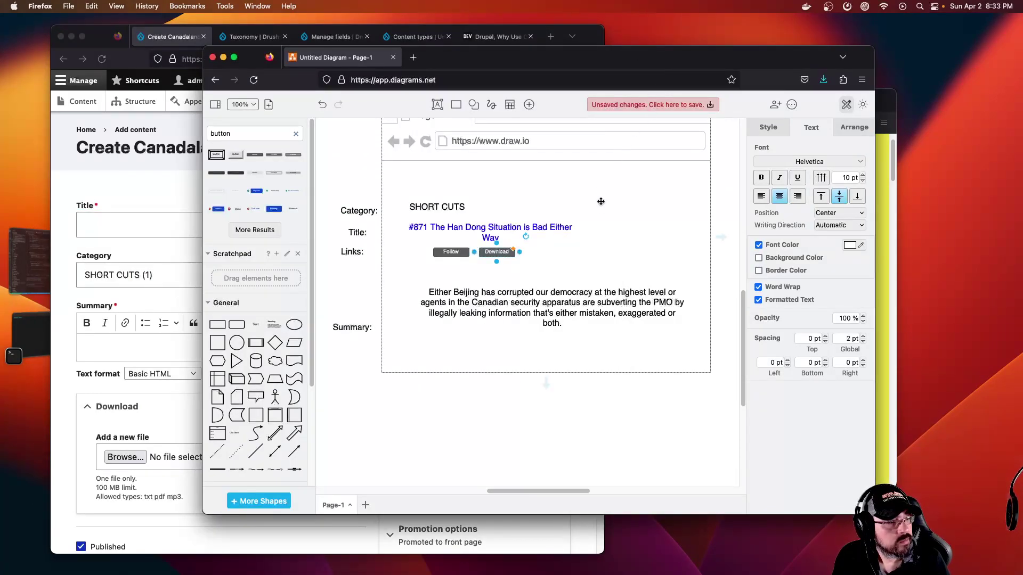
click(436, 206)
click(493, 228)
double_click(500, 233)
key(super+c)
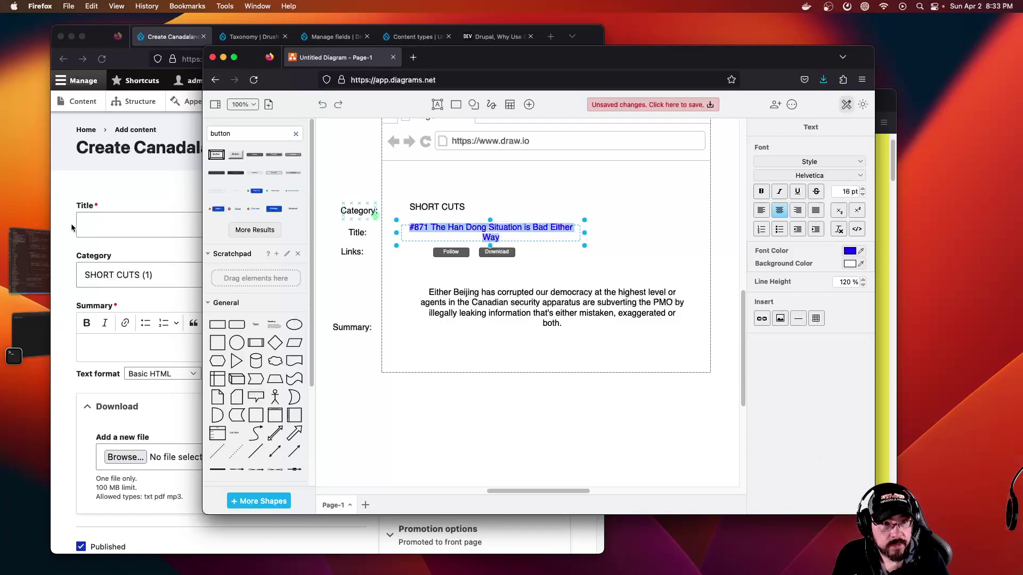
click(163, 228)
key(super+v)
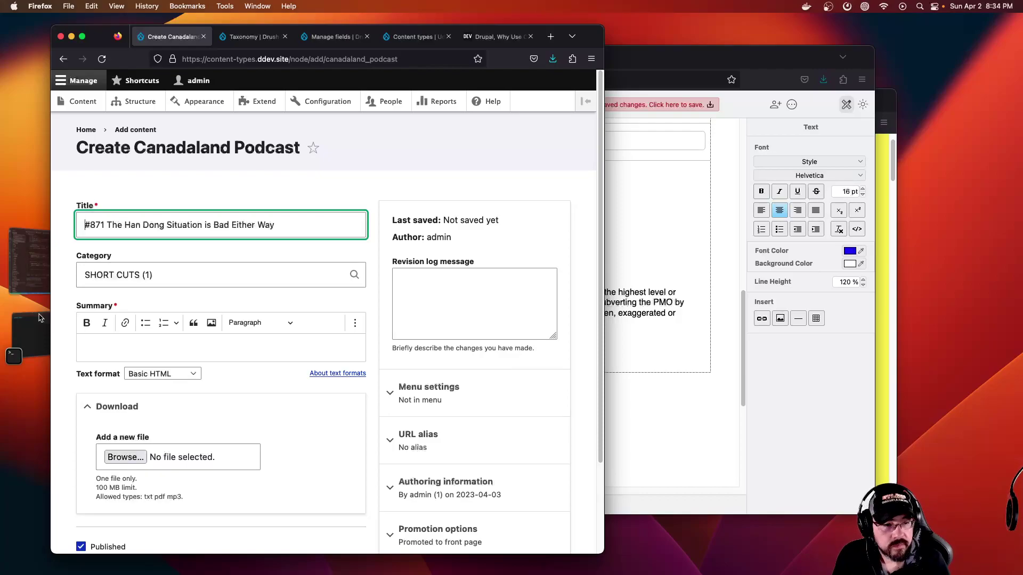
Paste the mockup's episode summary paragraph into the Summary editor
click(104, 345)
click(664, 219)
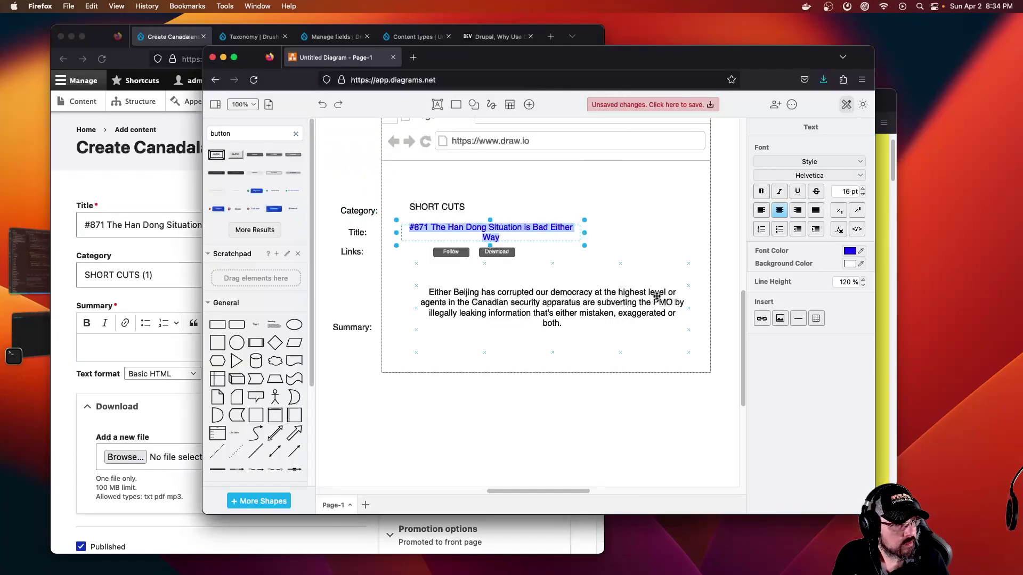
double_click(595, 303)
key(super+c)
click(178, 345)
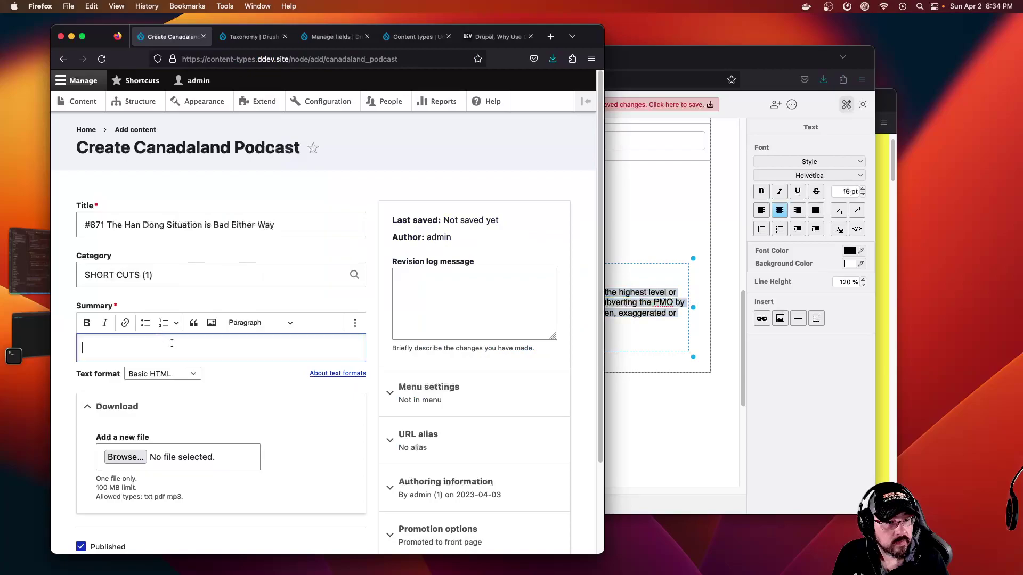
key(super+v)
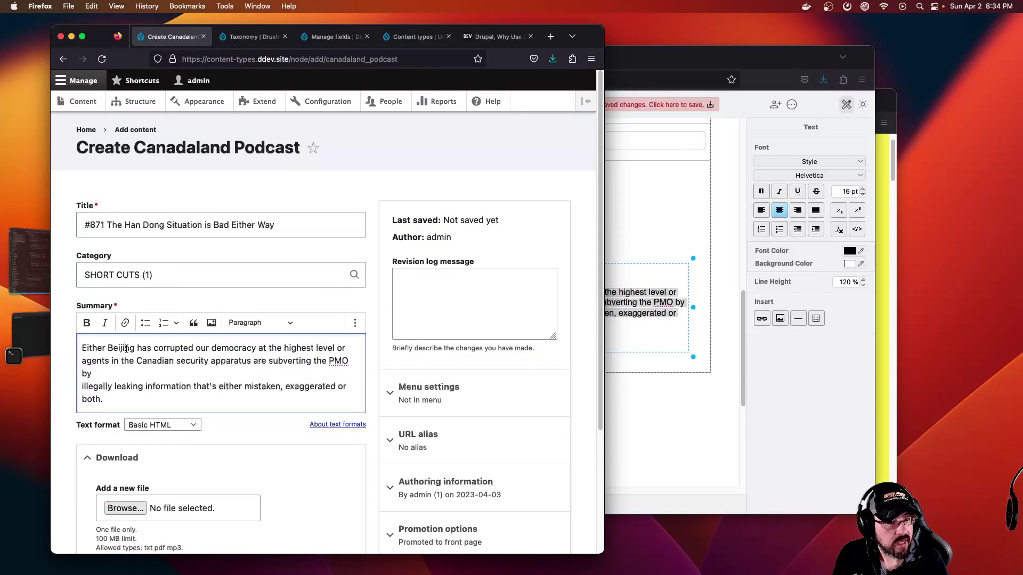
Make only 'democracy' bold in the summary, removing the bold tried on 'Beijing'
double_click(126, 348)
click(88, 323)
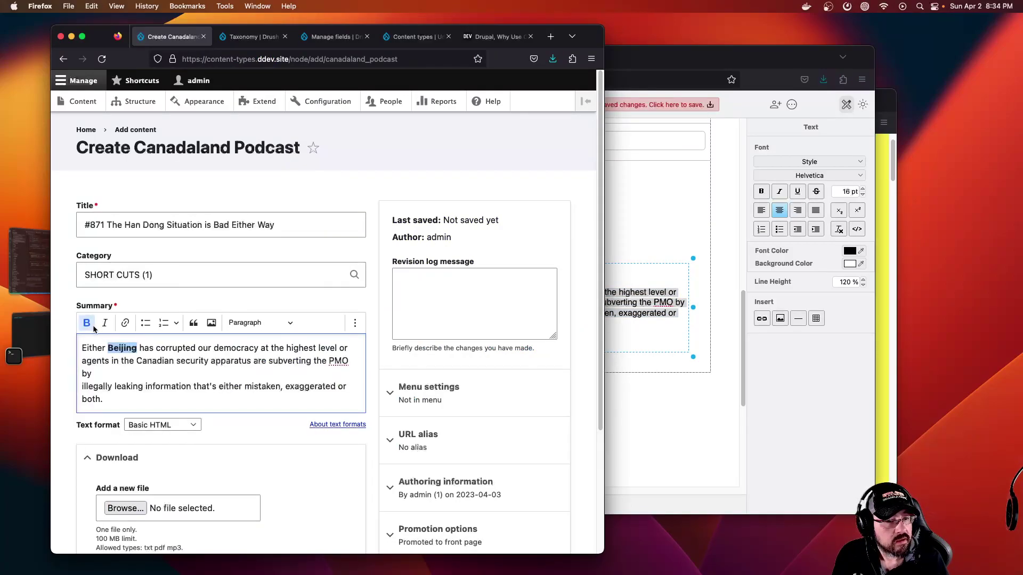
click(93, 327)
click(186, 348)
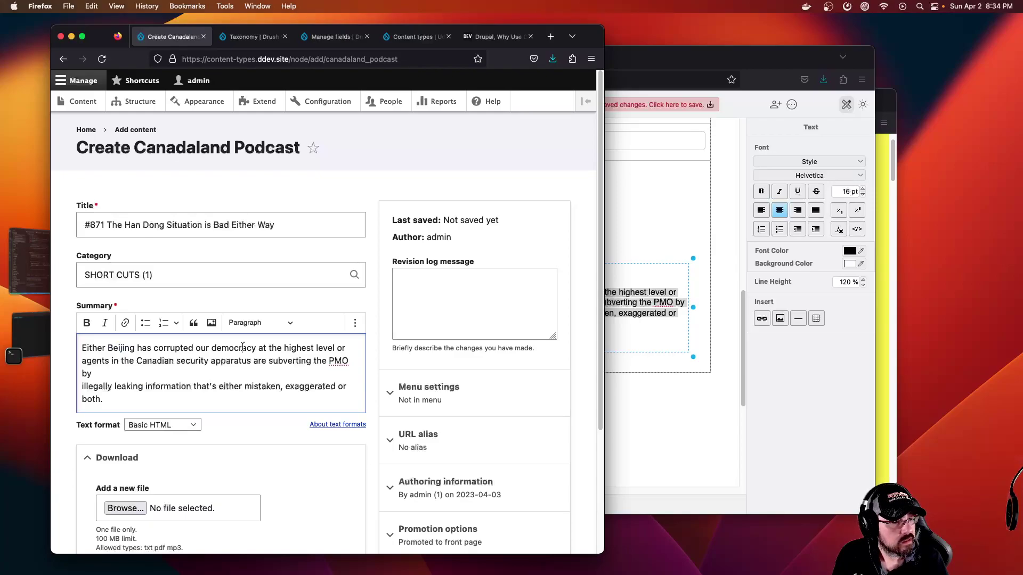
double_click(242, 347)
click(87, 322)
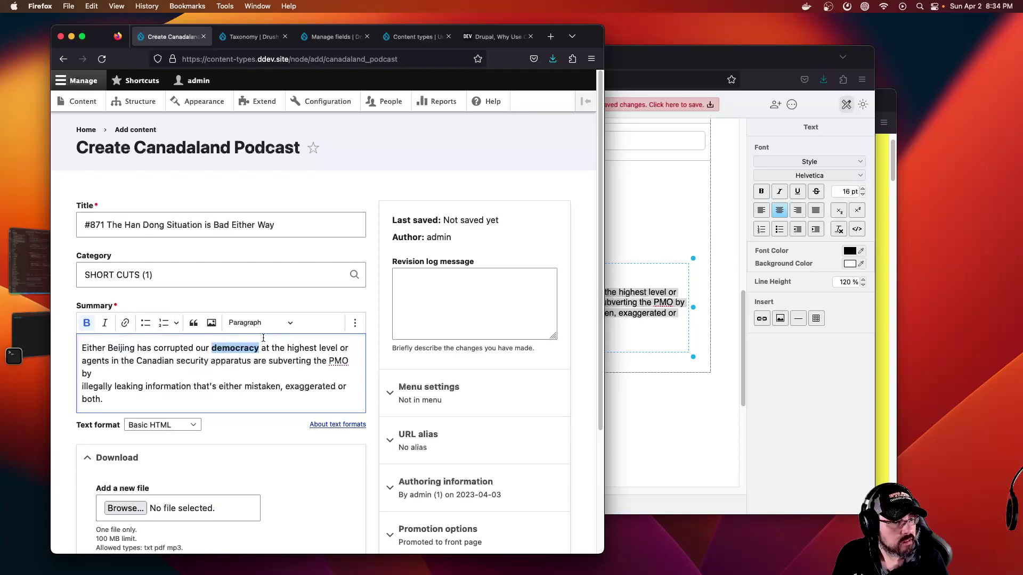
scroll(242, 406, down, 3)
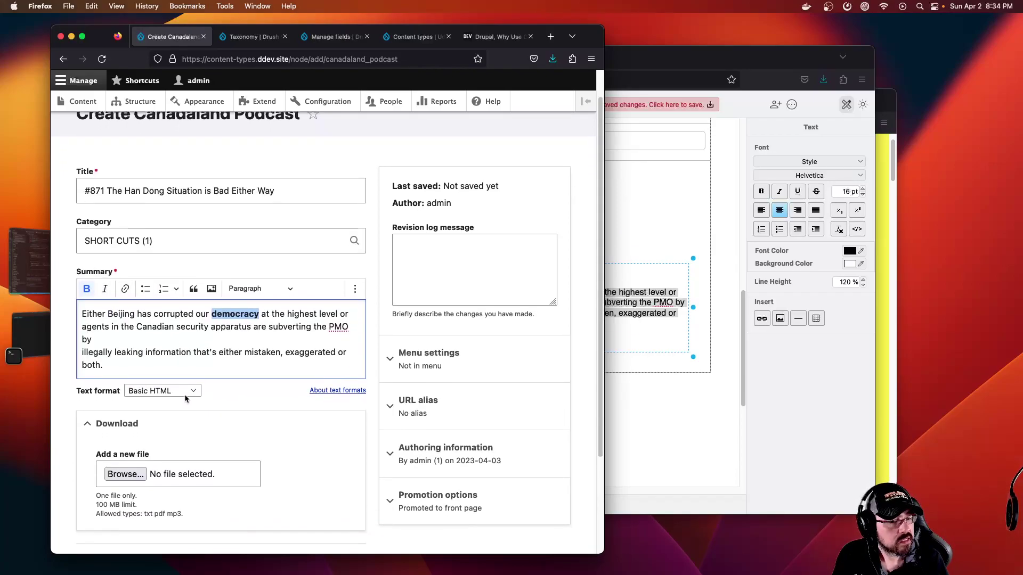
click(238, 344)
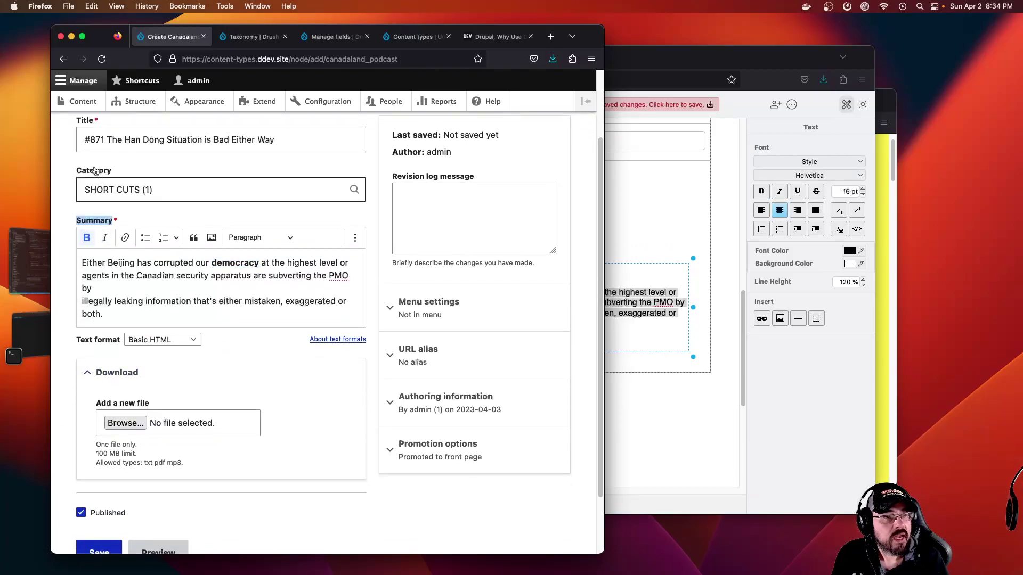
Set Category to SHORT CUTS (1) after briefly trying CANADALAND
triple_click(107, 185)
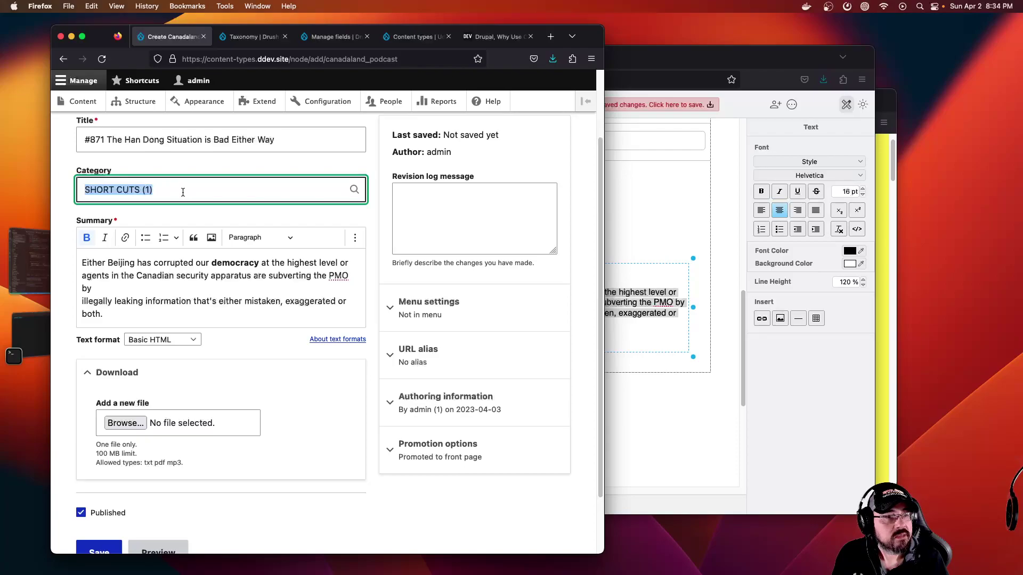
text(ca)
click(179, 214)
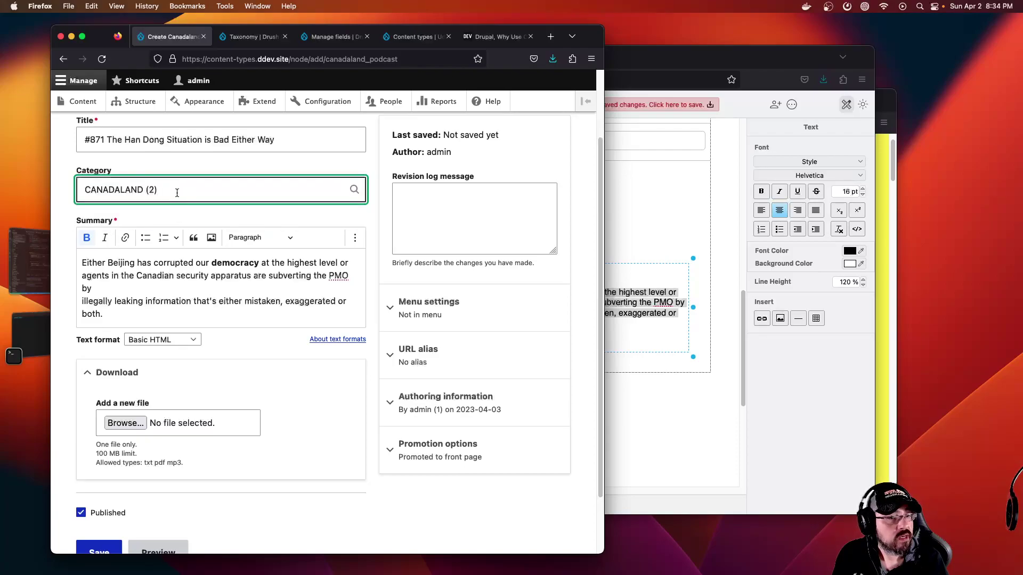
drag(177, 193, 94, 190)
drag(170, 190, 8, 180)
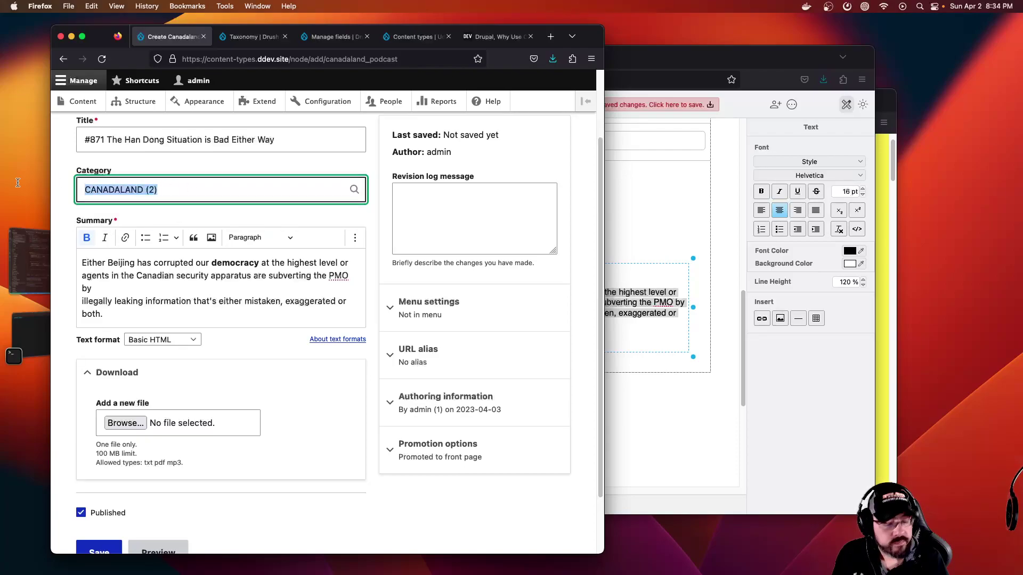
text(sh)
click(176, 214)
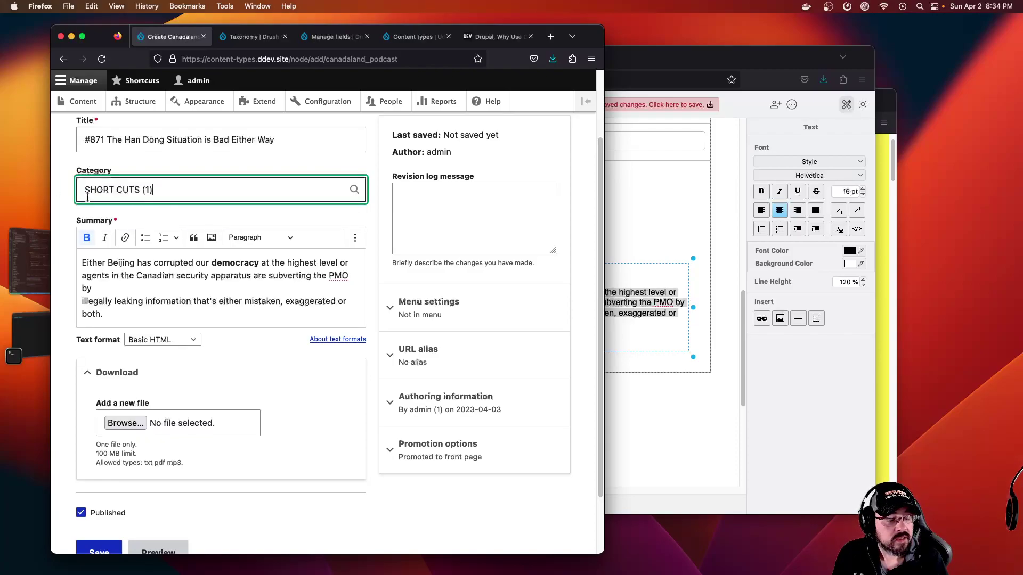
scroll(177, 220, down, 2)
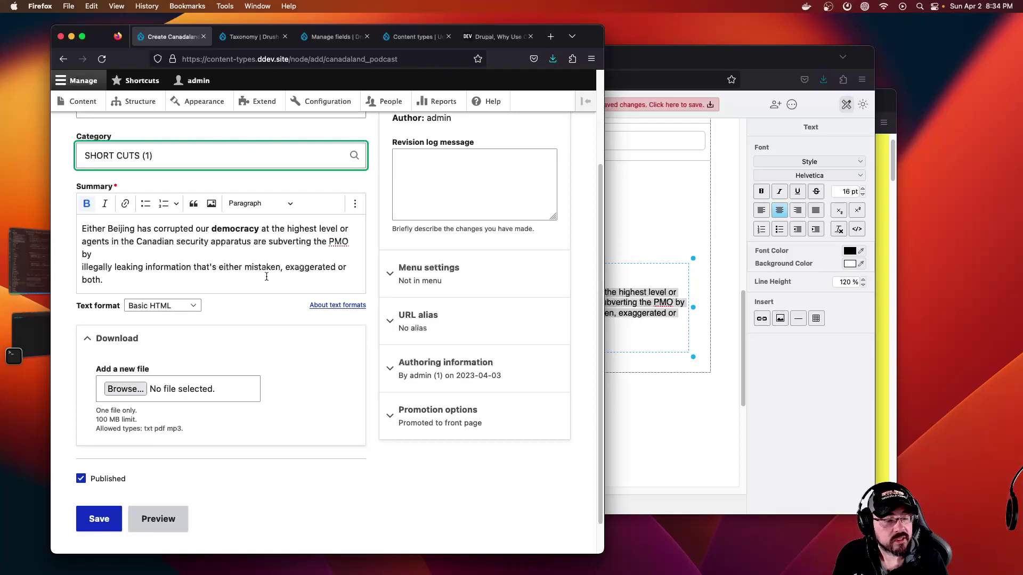
click(372, 219)
scroll(372, 220, down, 2)
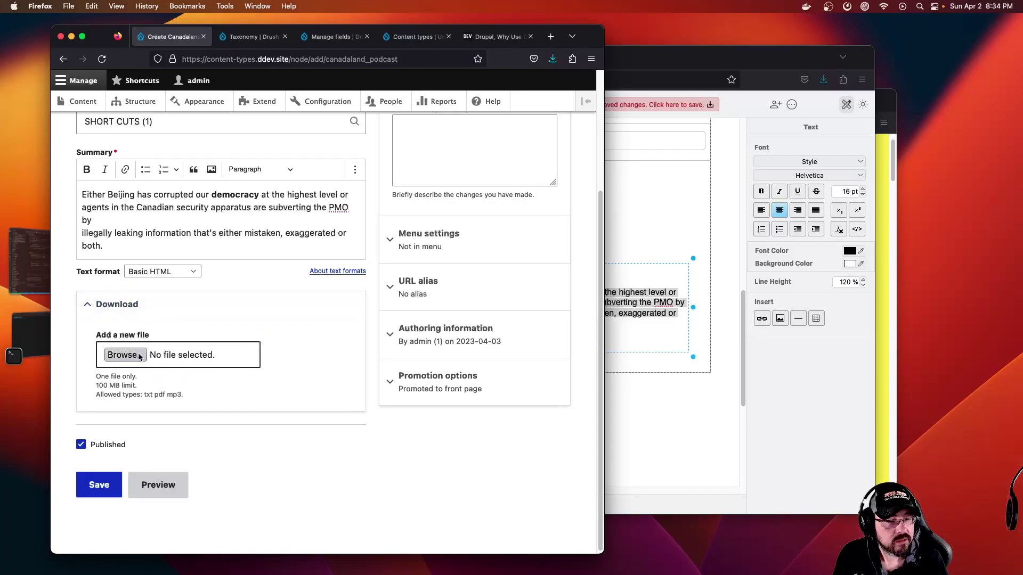
click(55, 336)
In a new Terminal tab, create an empty myfile.txt on the Desktop with touch
text(cd)
key(BackSpace)
key(BackSpace)
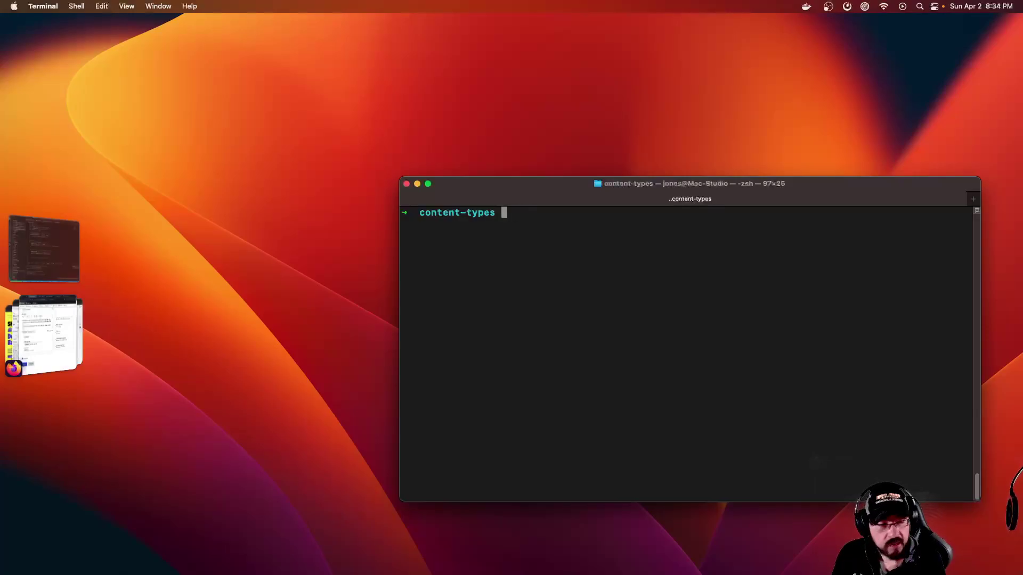
key(super+t)
text(cd)
key(Return)
text(cd D)
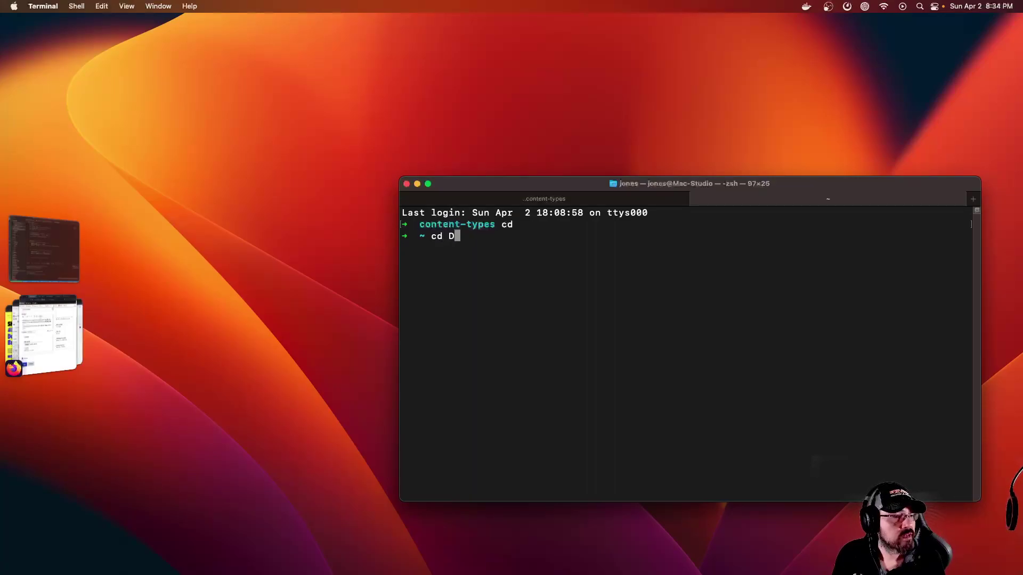
text(esktop)
key(Return)
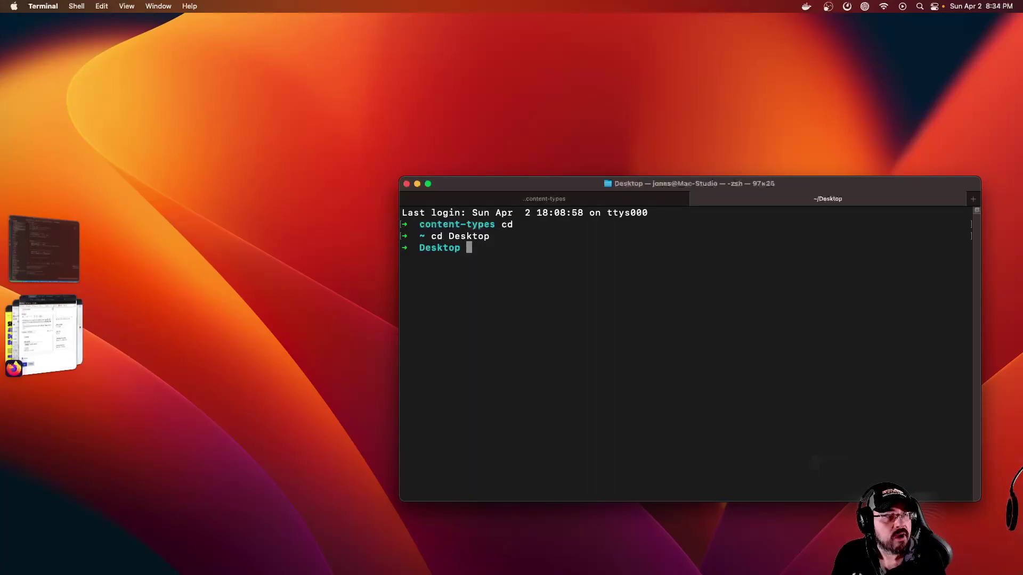
text(touch myfi)
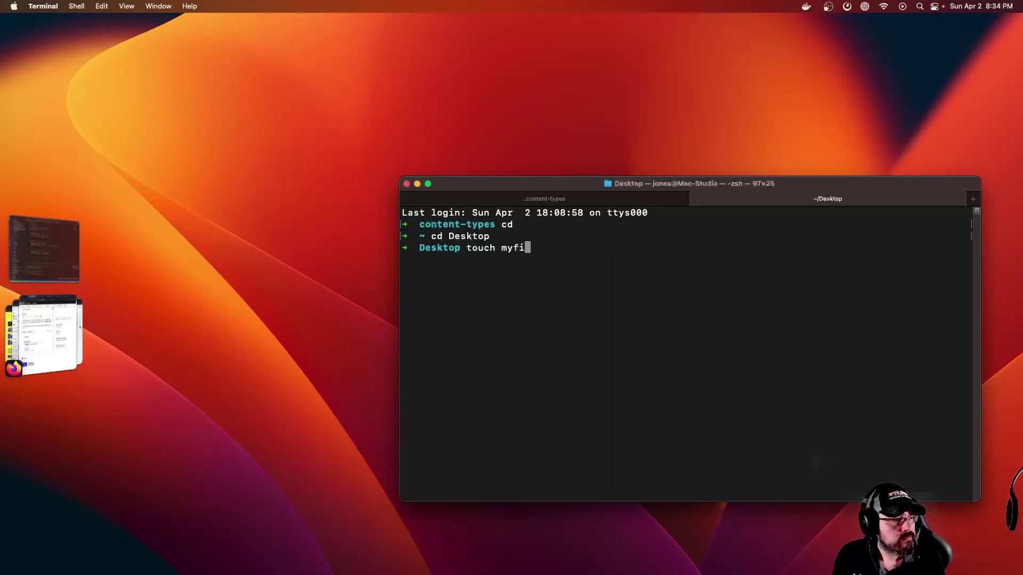
text(le.txt)
key(Return)
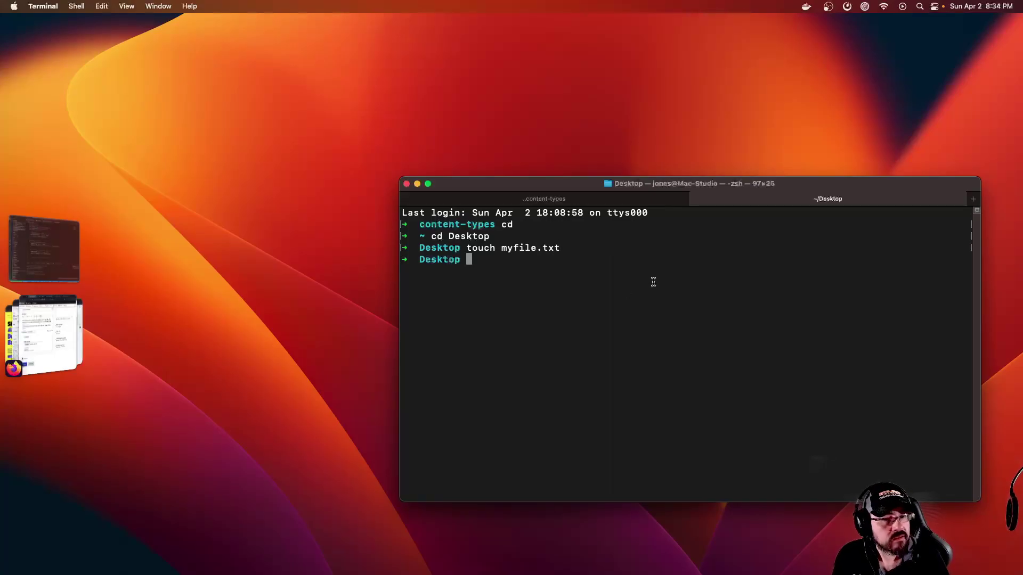
click(66, 344)
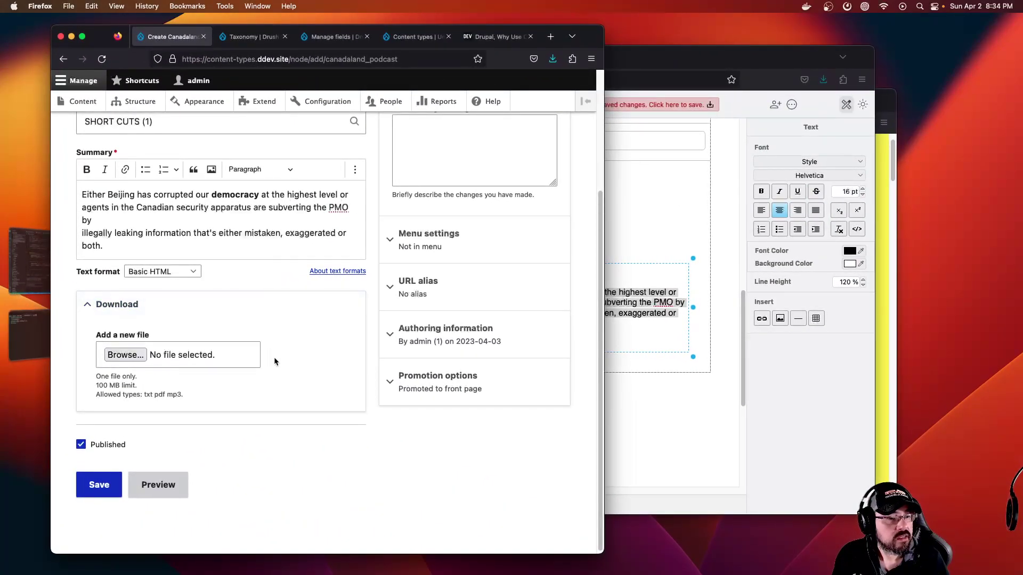
Upload myfile.txt from the Desktop to the Download field and make the browser full screen
click(125, 355)
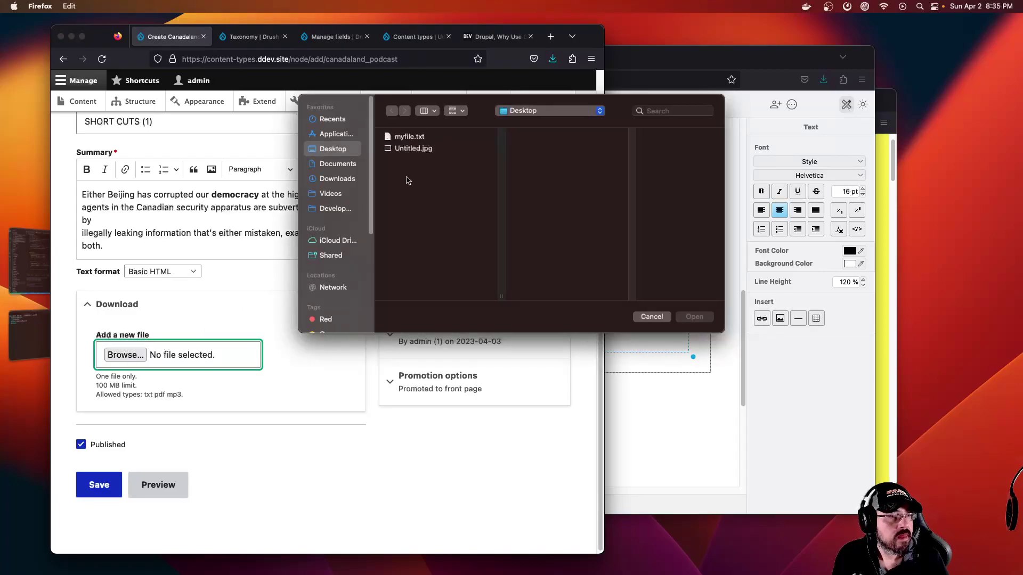
double_click(419, 137)
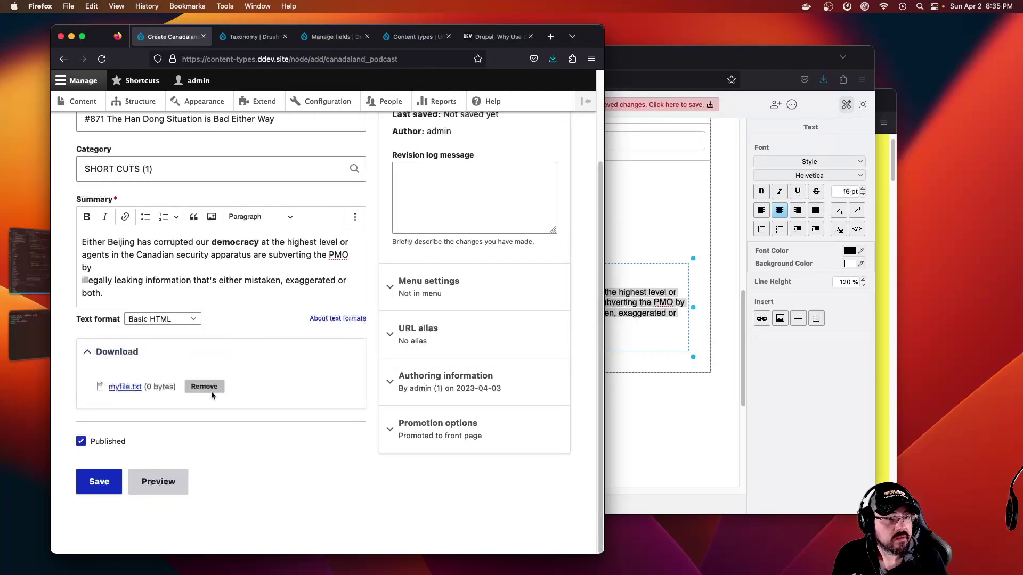
scroll(311, 381, up, 2)
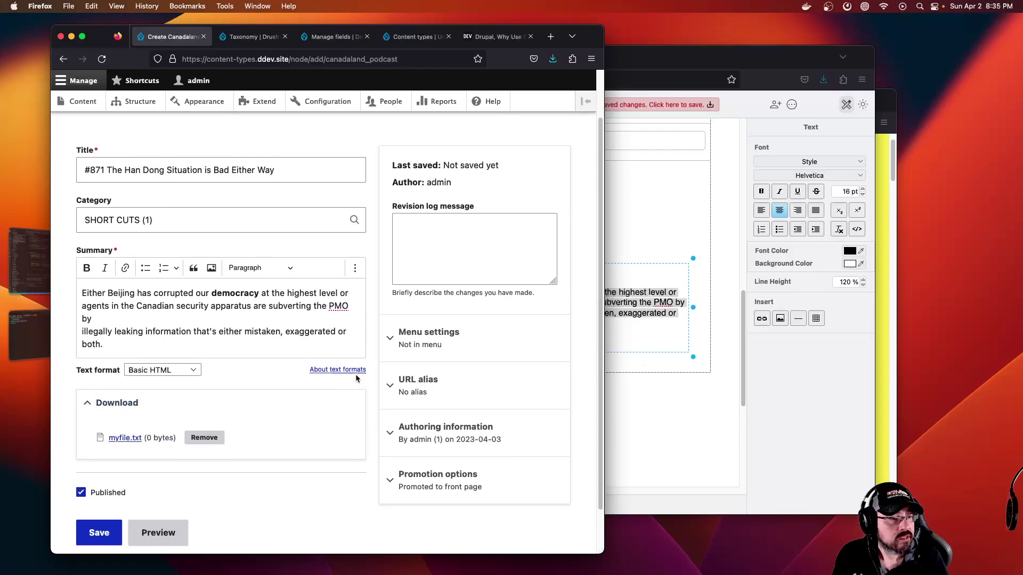
click(83, 36)
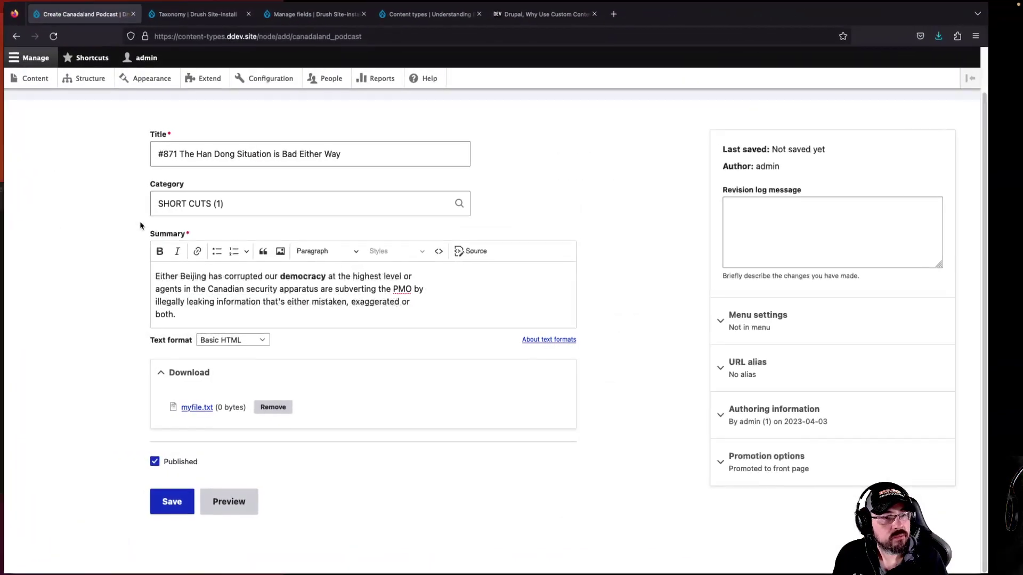
scroll(607, 194, up, 2)
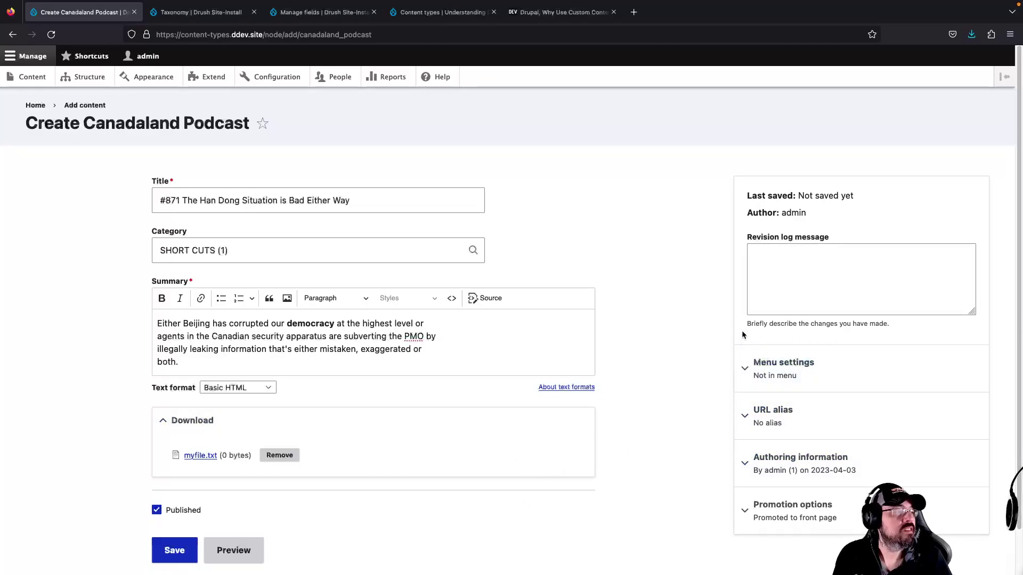
Expand Promotion options and URL alias, and set the alias to /han-dong
click(778, 503)
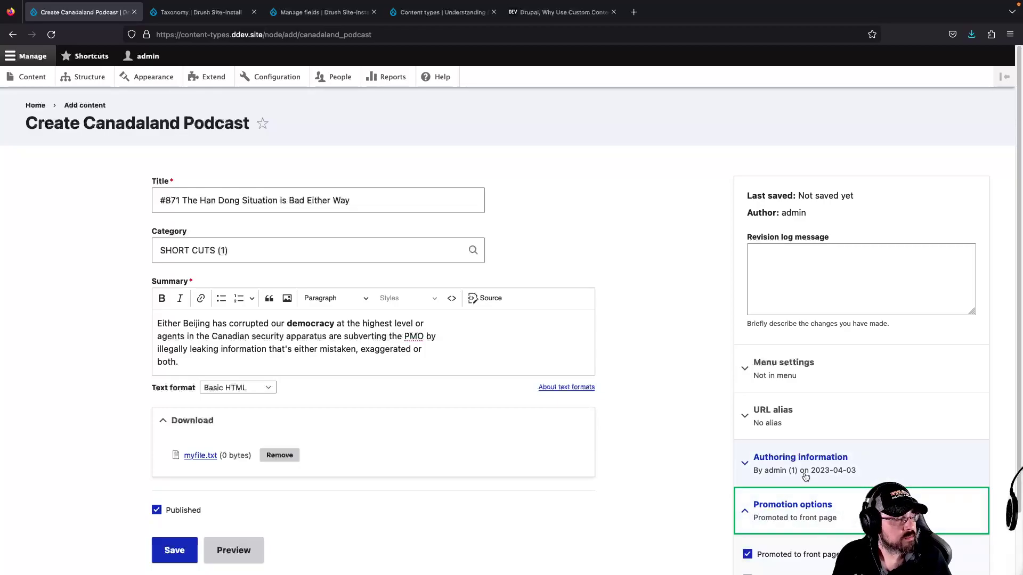
scroll(841, 439, down, 1)
click(785, 396)
click(791, 455)
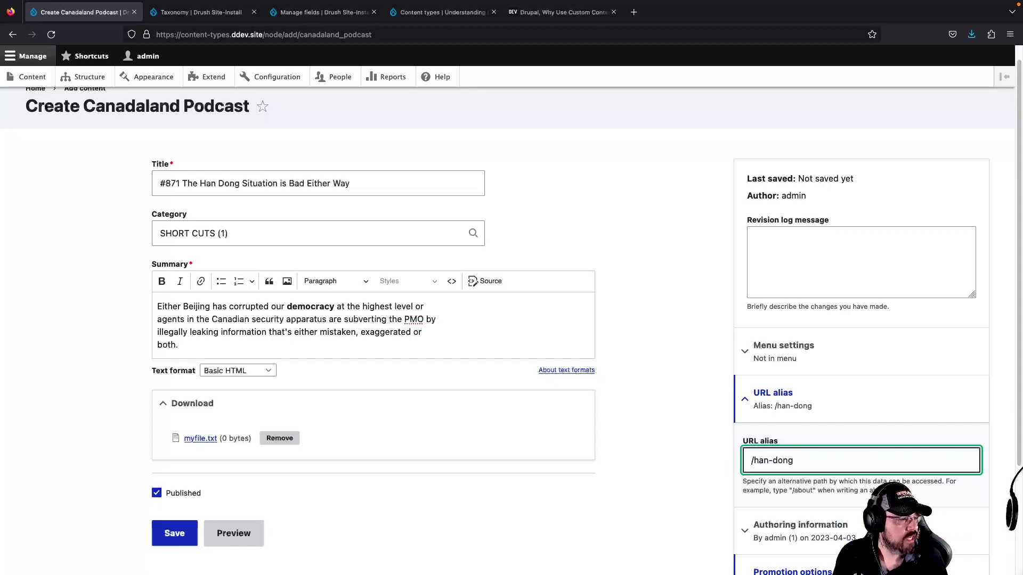
key(shift+Home)
key(Left)
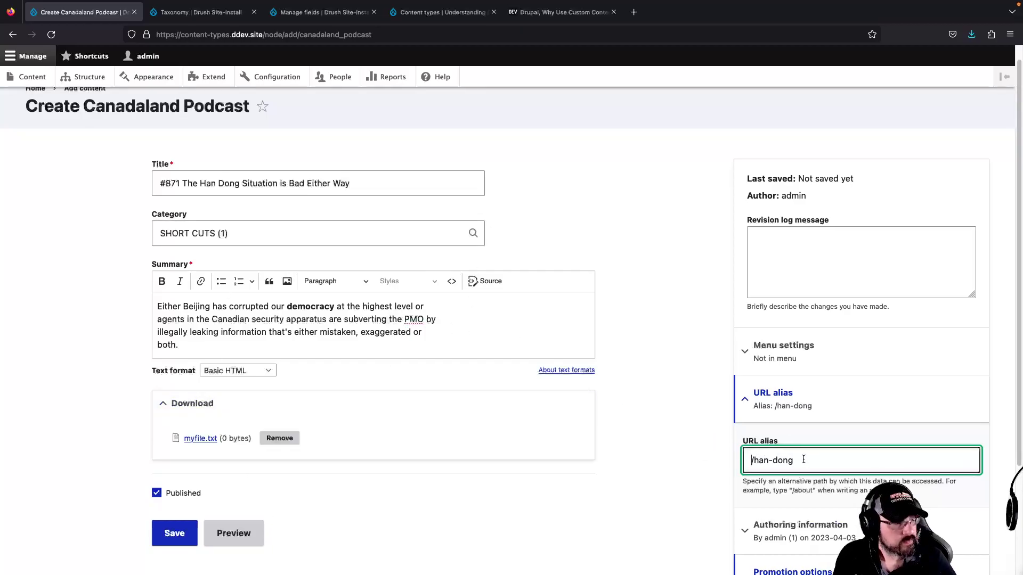
drag(800, 462, 747, 461)
Leave Provide a menu link unchecked after toggling it, then focus the Revision log message
click(781, 358)
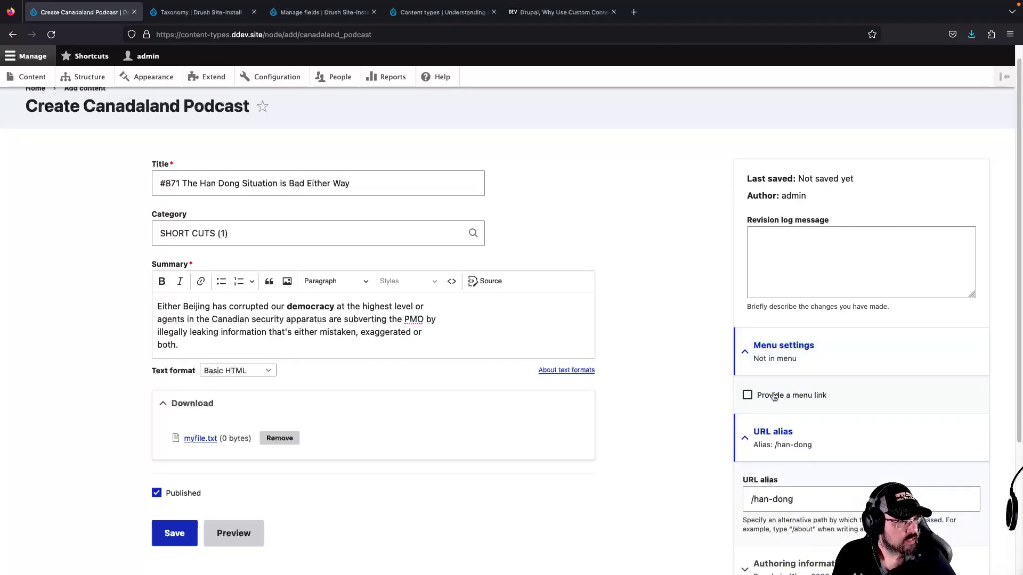
click(747, 394)
click(776, 396)
click(782, 353)
click(901, 269)
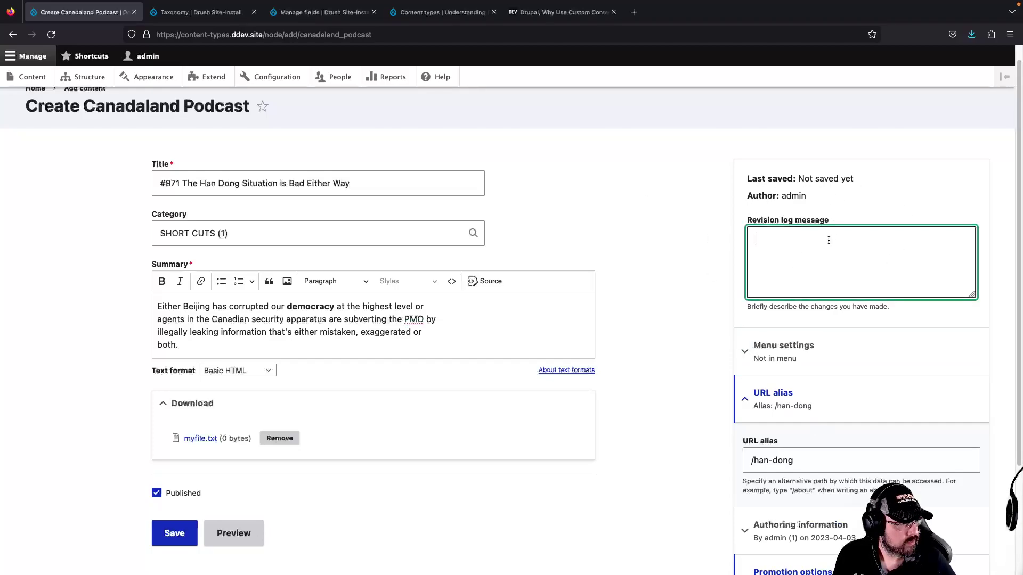
scroll(799, 231, down, 1)
scroll(800, 231, down, 4)
scroll(789, 224, up, 4)
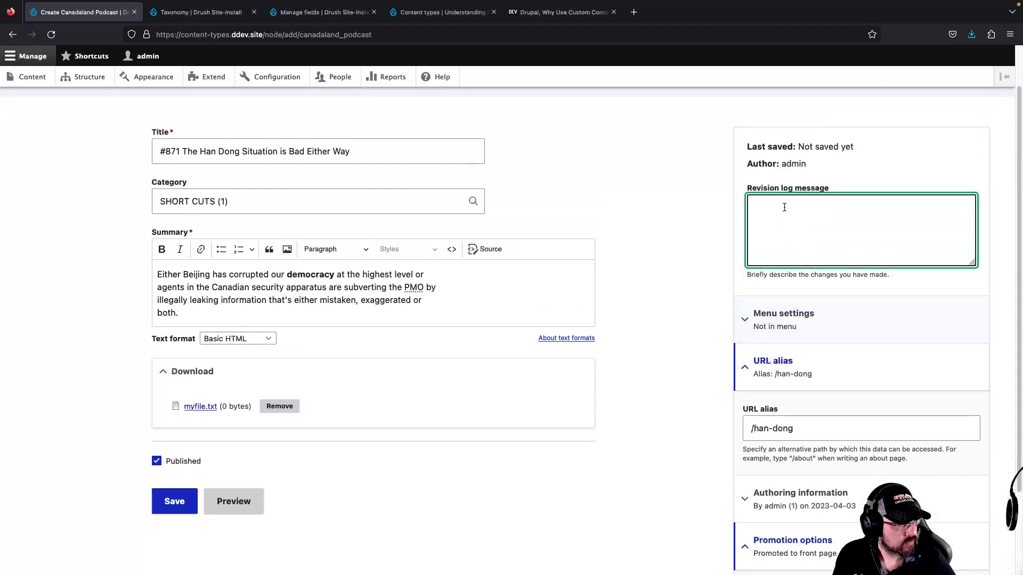
scroll(783, 234, down, 4)
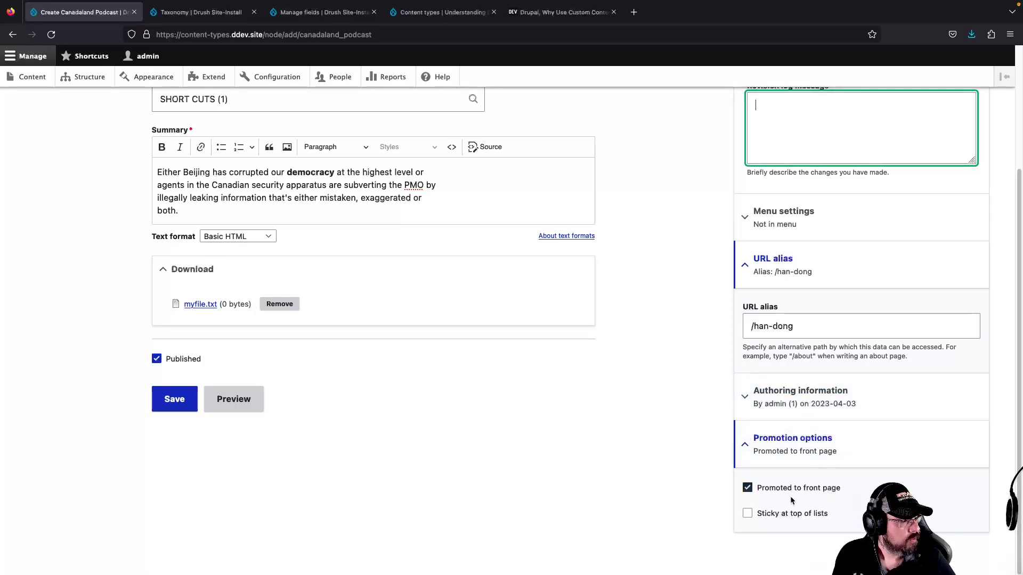
Save the '#871 The Han Dong Situation is Bad Either Way' podcast and review its /han-dong page
click(172, 409)
scroll(470, 357, down, 3)
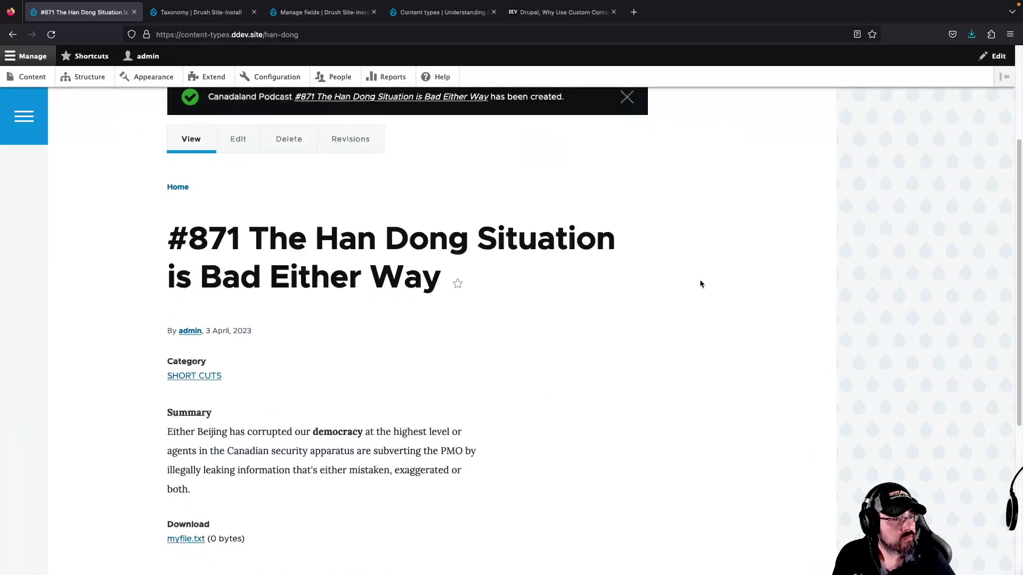
scroll(643, 315, down, 1)
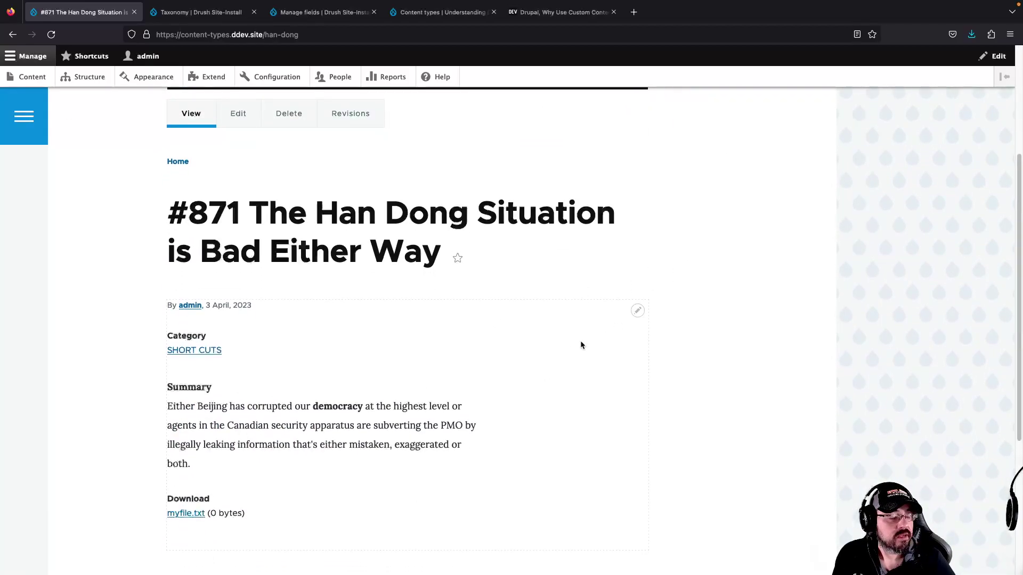
scroll(581, 344, down, 1)
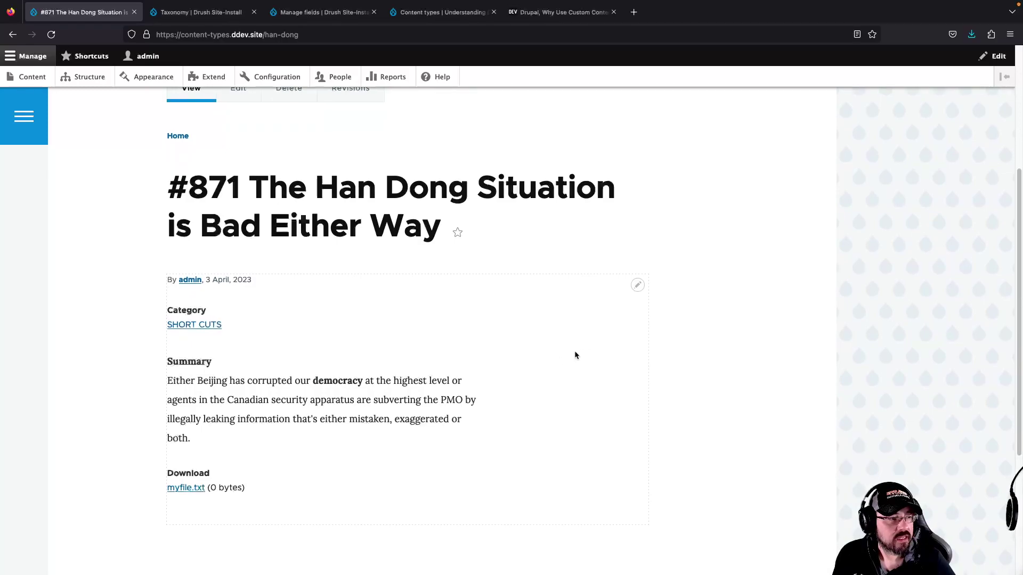